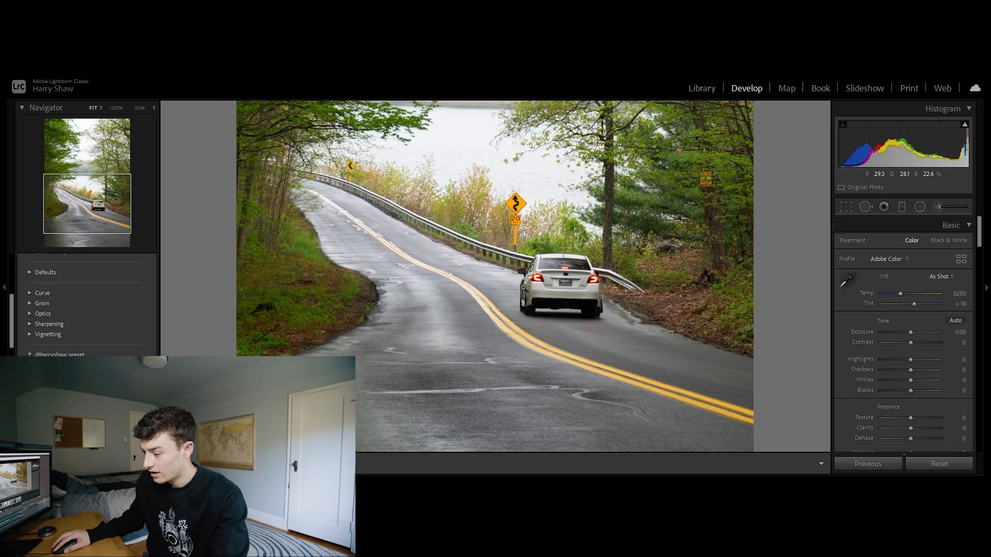
Apply the custom user preset to the road photo and set Exposure to -1.05 and Highlights to -100
left_click(523, 288)
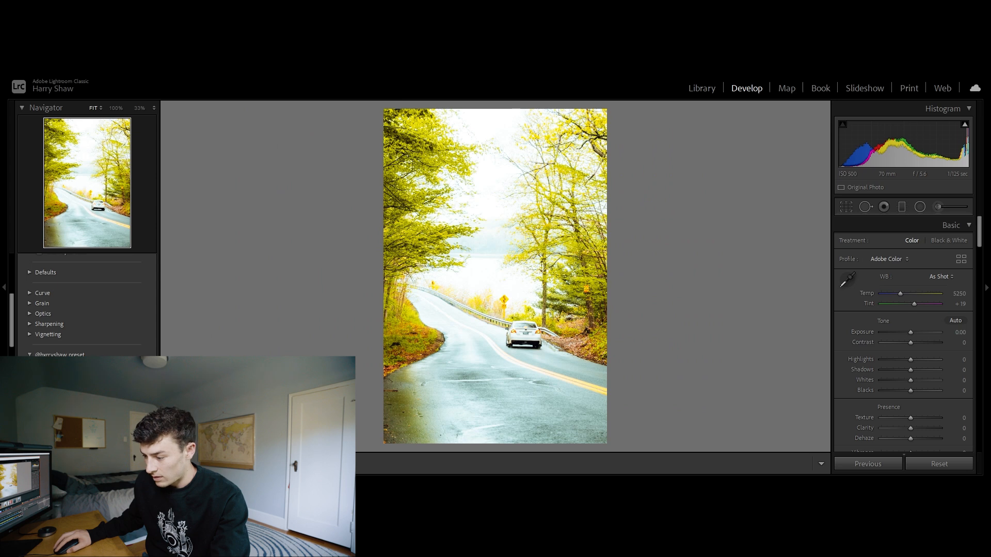
left_click(60, 366)
left_click_drag(908, 335, 903, 336)
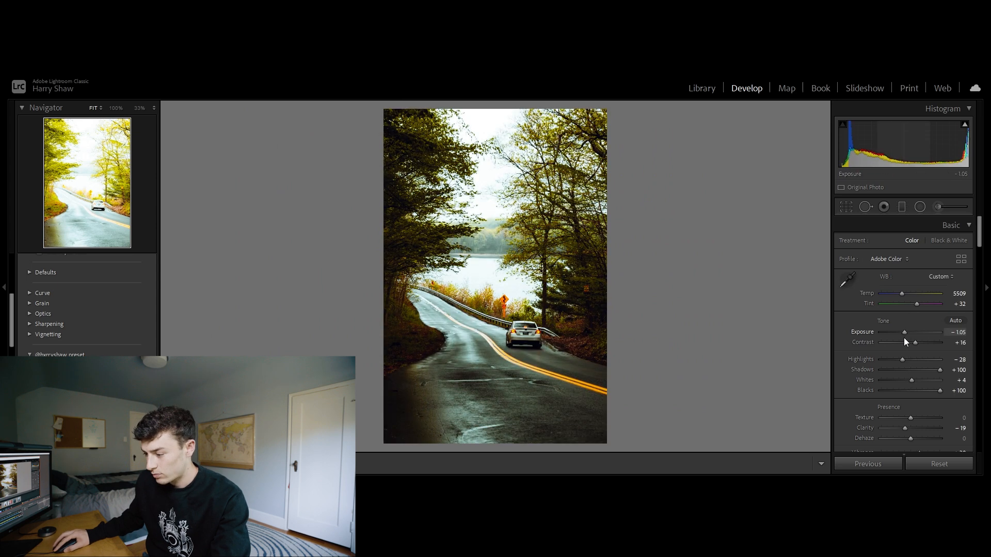
left_click_drag(902, 360, 880, 361)
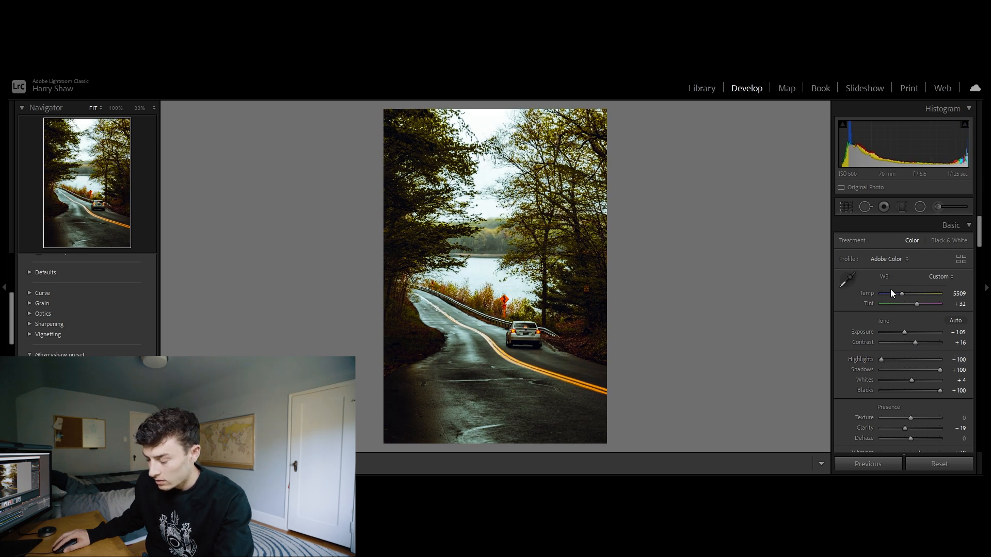
Add a wide radial filter over the road in the lower half, with Shadows 100 and Exposure 0.17
left_click(919, 207)
left_click_drag(484, 375, 768, 480)
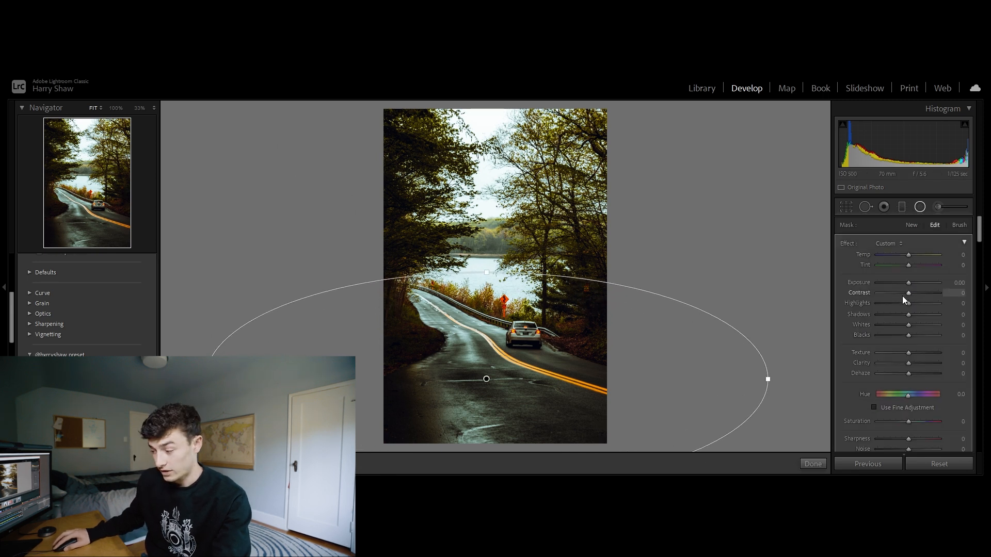
left_click_drag(910, 313, 958, 315)
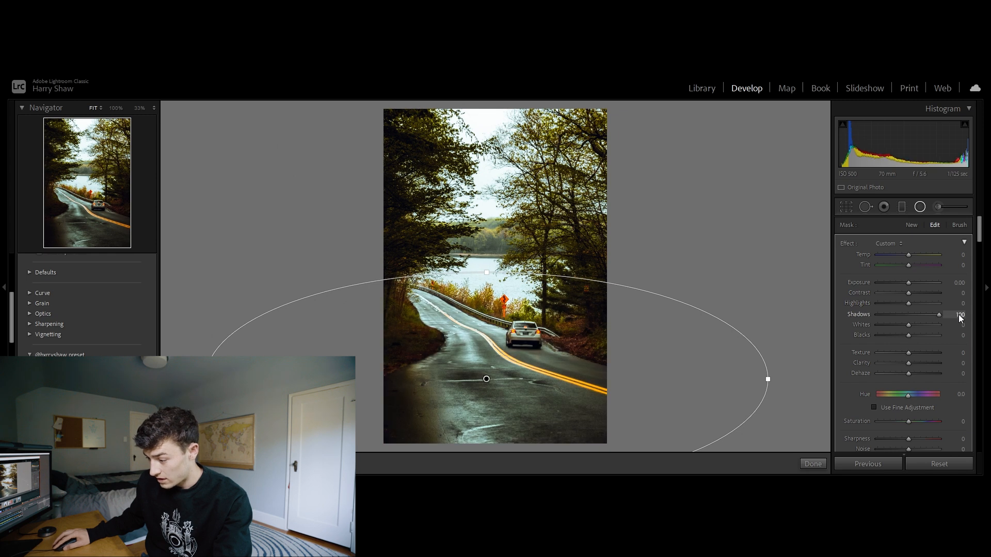
left_click_drag(908, 283, 909, 284)
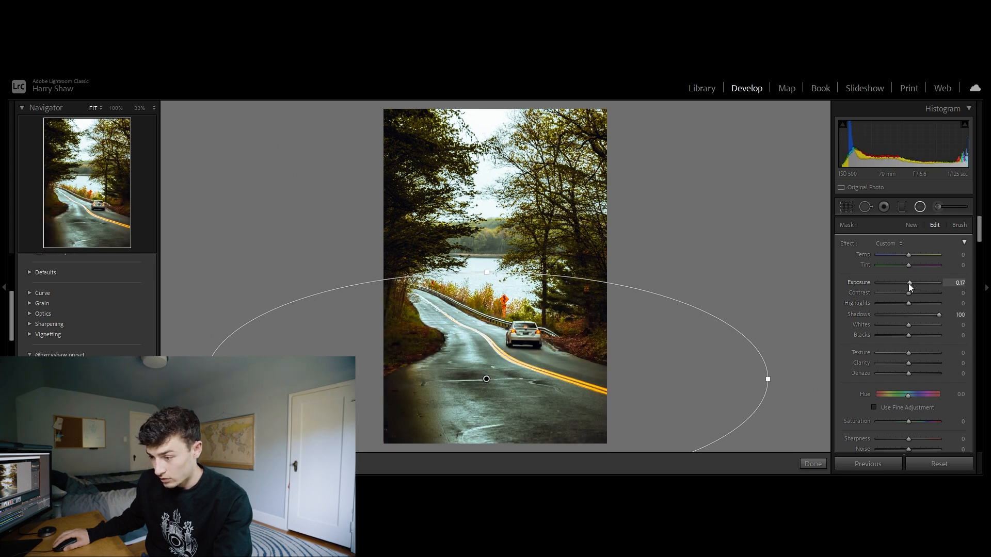
left_click(920, 206)
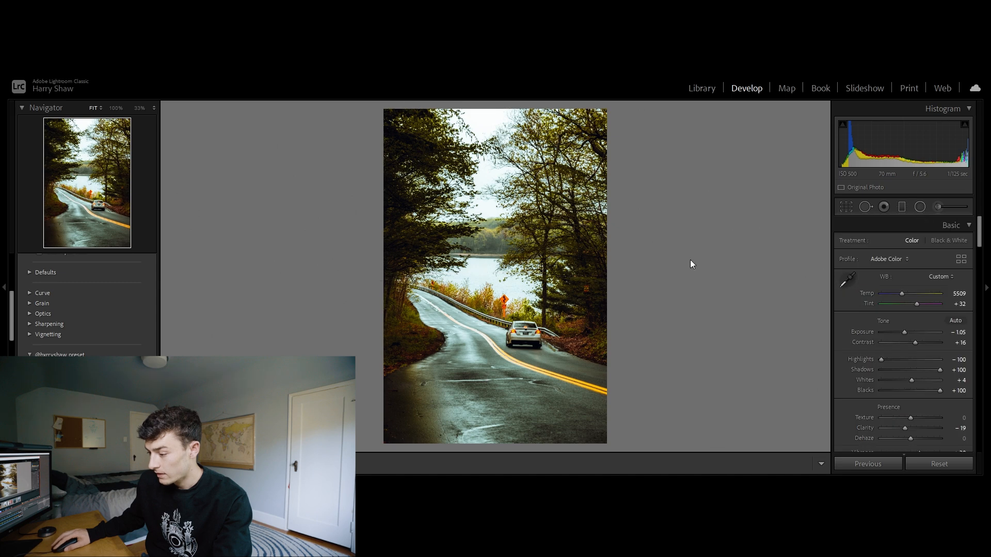
Check the car and road up close and set the photo's Tint to +37
left_click(504, 339)
left_click(506, 334)
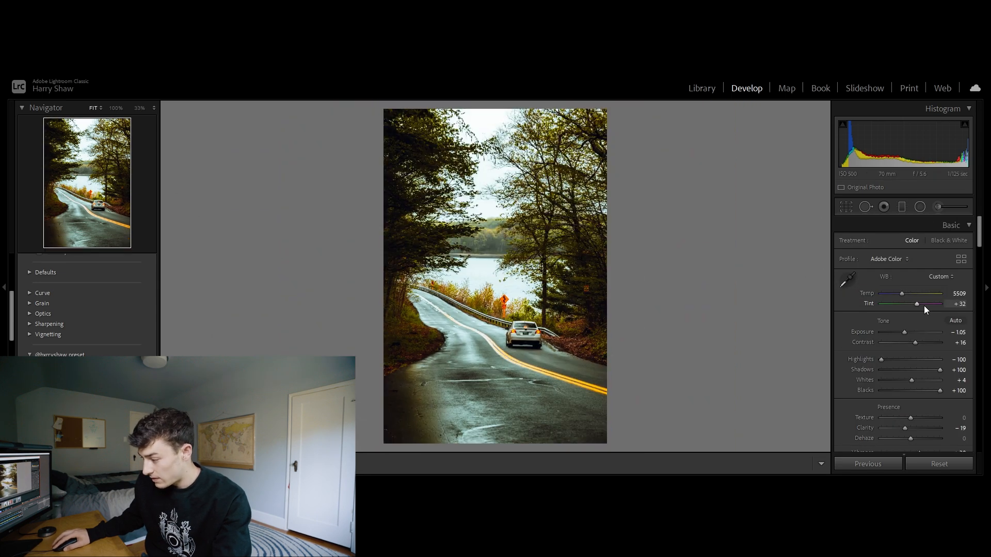
left_click(527, 352)
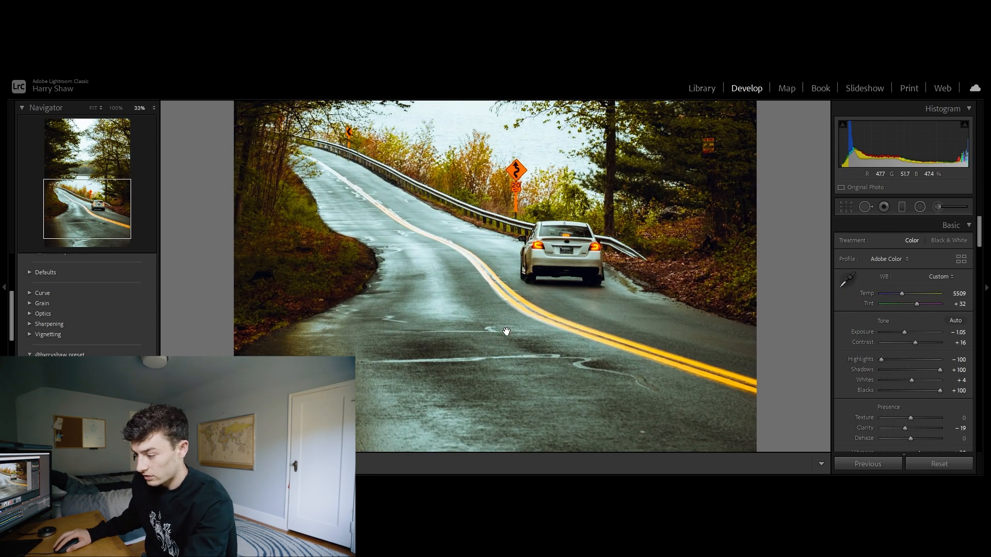
left_click(507, 331)
left_click_drag(916, 303, 918, 305)
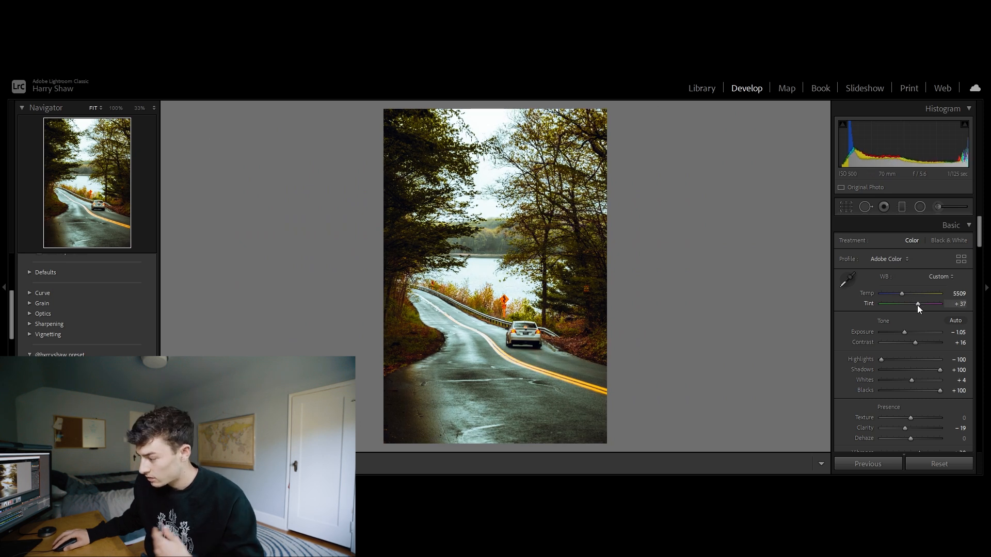
Compare the edit with the unedited photo by resetting all settings and undoing the reset, and inspect the middle of the picture
left_click(936, 464)
key("ctrl+z")
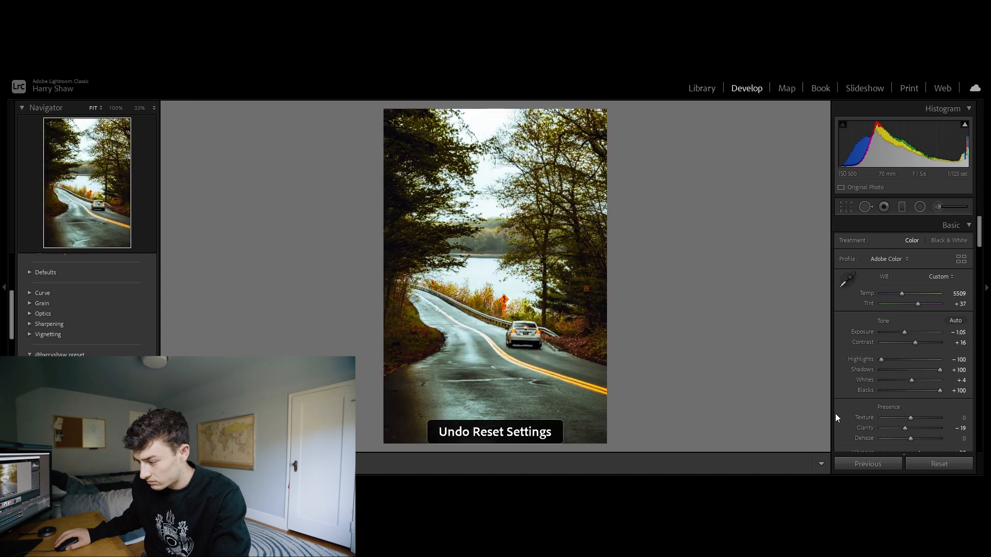
left_click(492, 270)
left_click(534, 293)
Cool the white balance to a Temp of 4807 and set Clarity to -4
left_click_drag(902, 294, 898, 295)
key("ctrl+z")
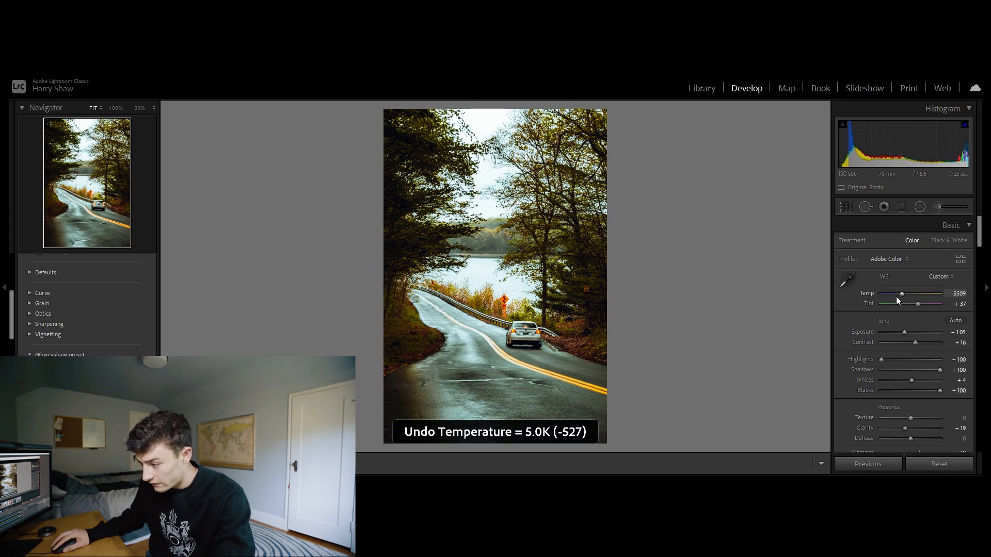
left_click_drag(901, 296, 898, 299)
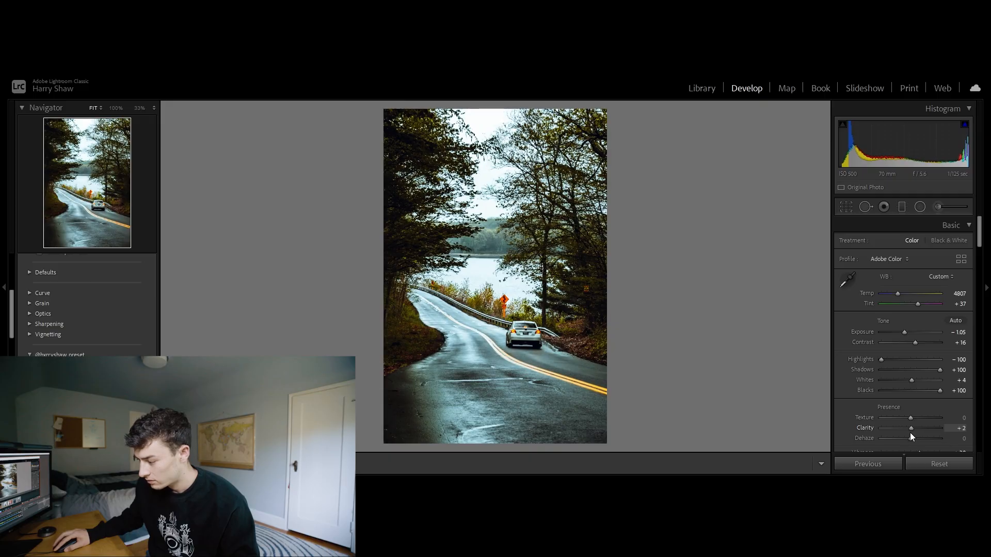
left_click_drag(910, 433, 908, 433)
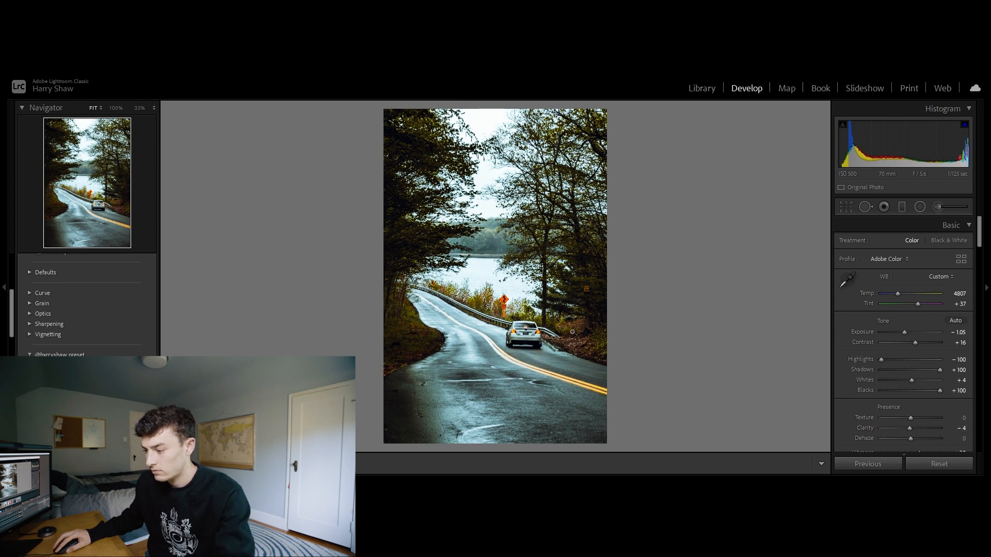
Inspect the trees and road up close and compare the cooler edit with the original through a reset that is undone
left_click(517, 238)
left_click_drag(519, 238, 518, 293)
left_click(519, 293)
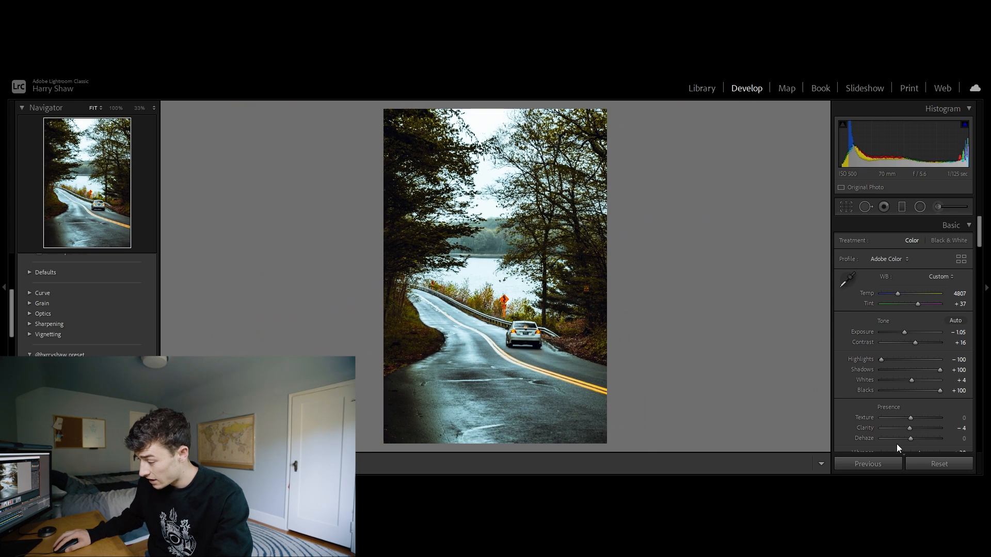
left_click(940, 465)
key("ctrl+z")
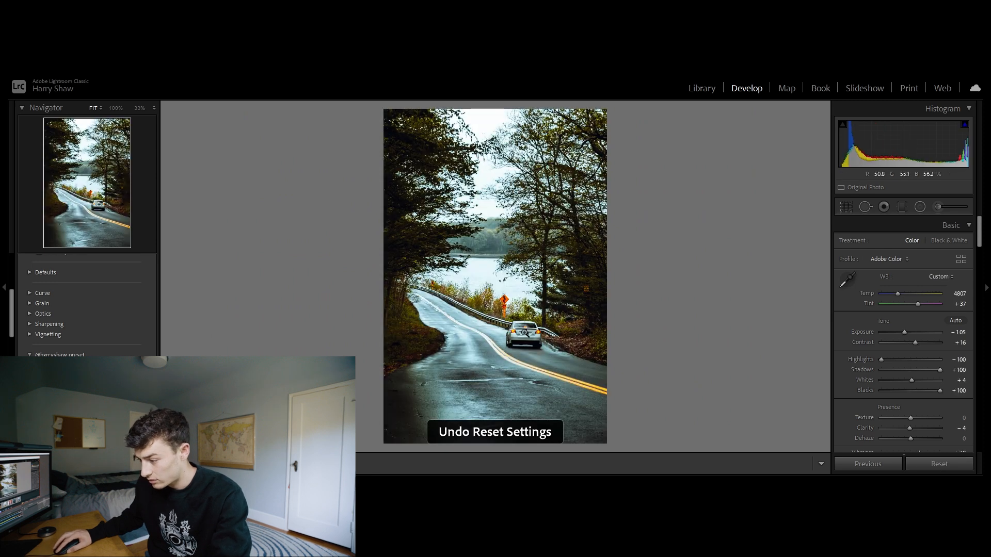
Set the Yellow hue to +55 and the Orange hue to +3 while viewing the road sign and lane lines up close
left_click(557, 302)
scroll(857, 357, "down", 10)
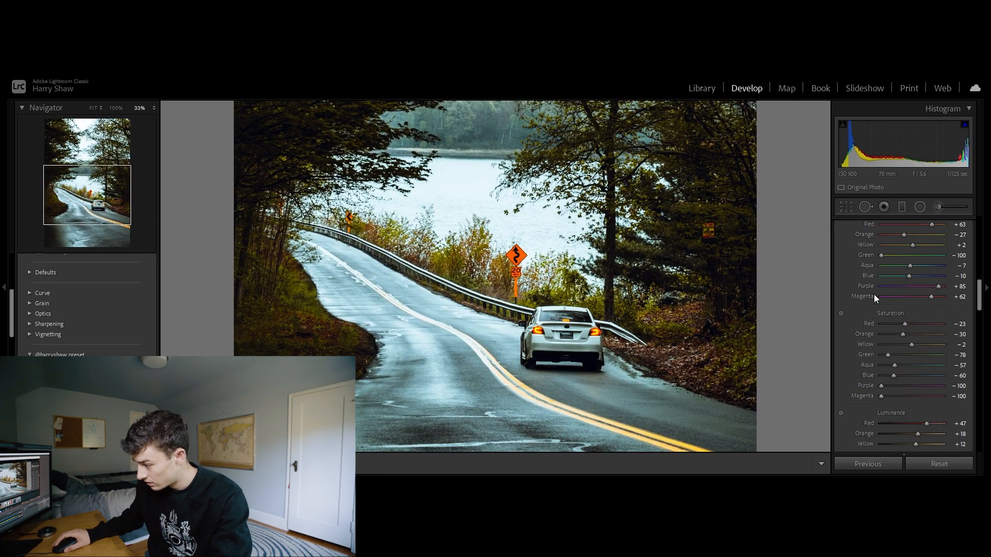
scroll(893, 317, "up", 3)
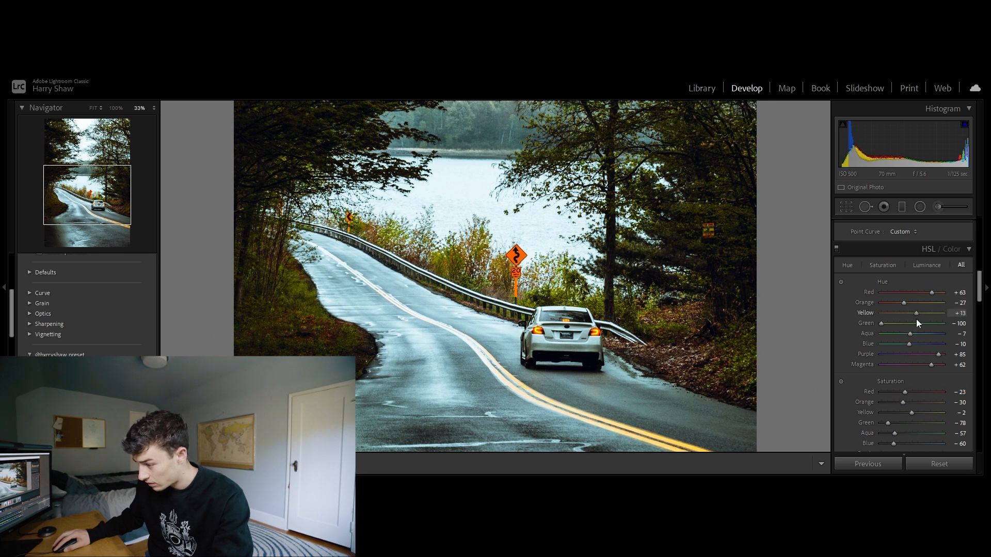
left_click_drag(924, 323, 913, 304)
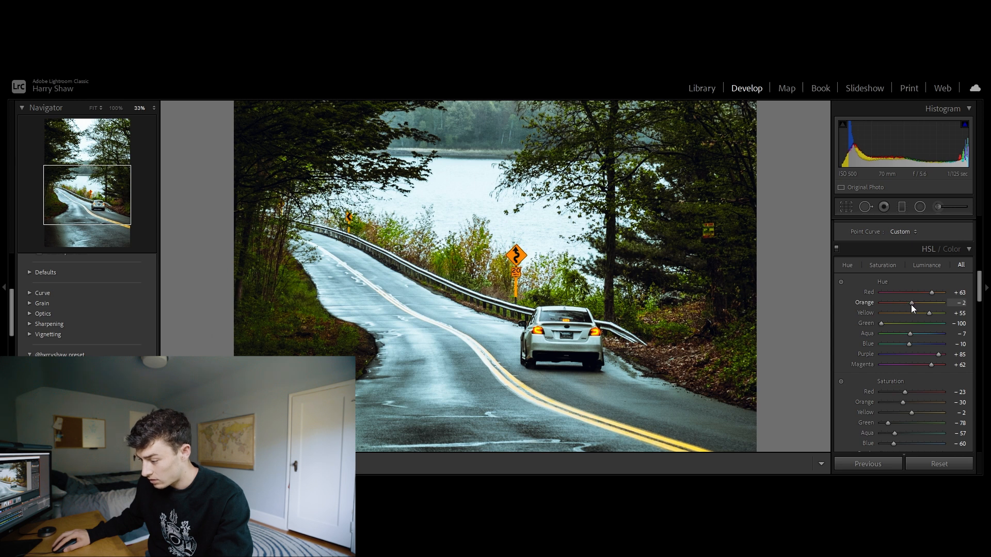
left_click(539, 317)
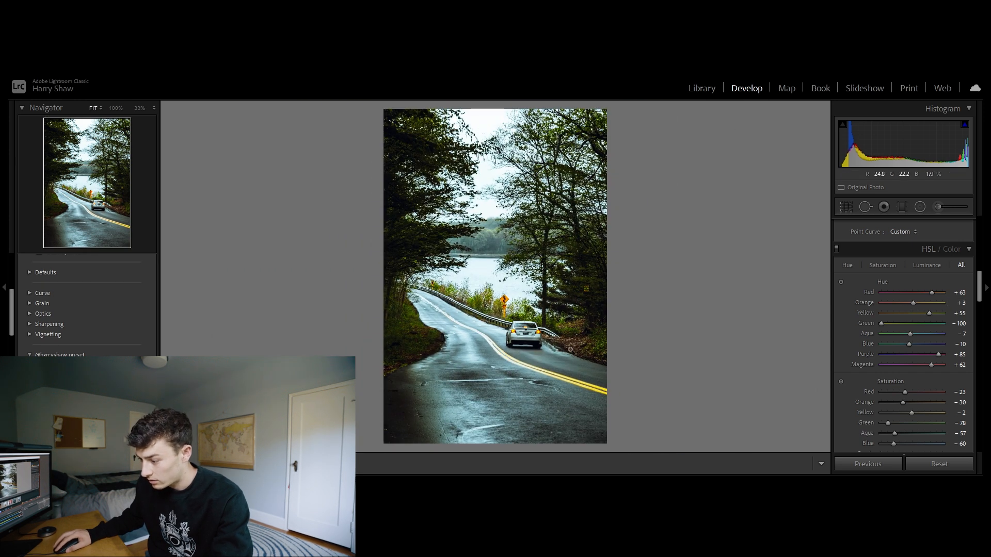
Compare the finished road photo edits with their unedited state by resetting the settings and undoing each reset
left_click(965, 467)
key("ctrl+z")
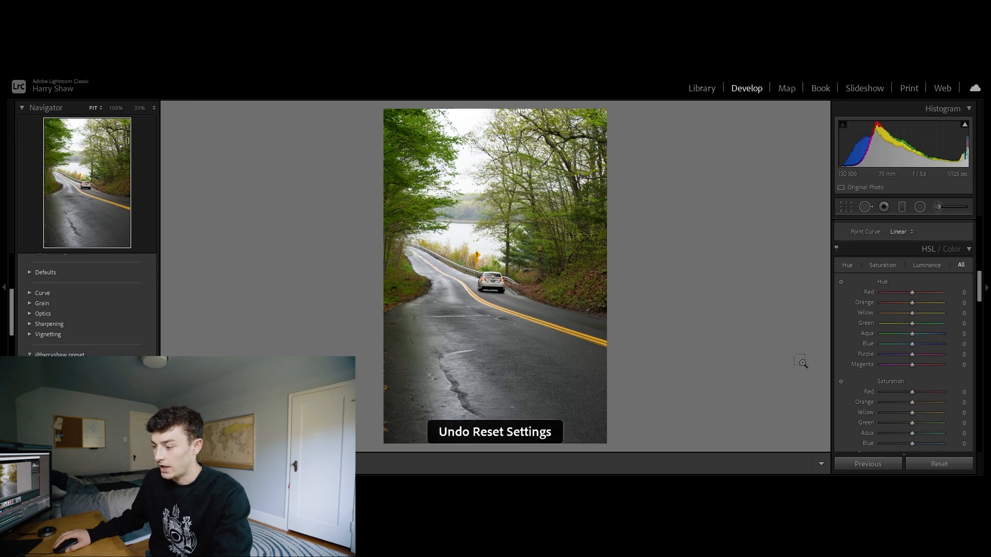
left_click(937, 466)
key("ctrl+z")
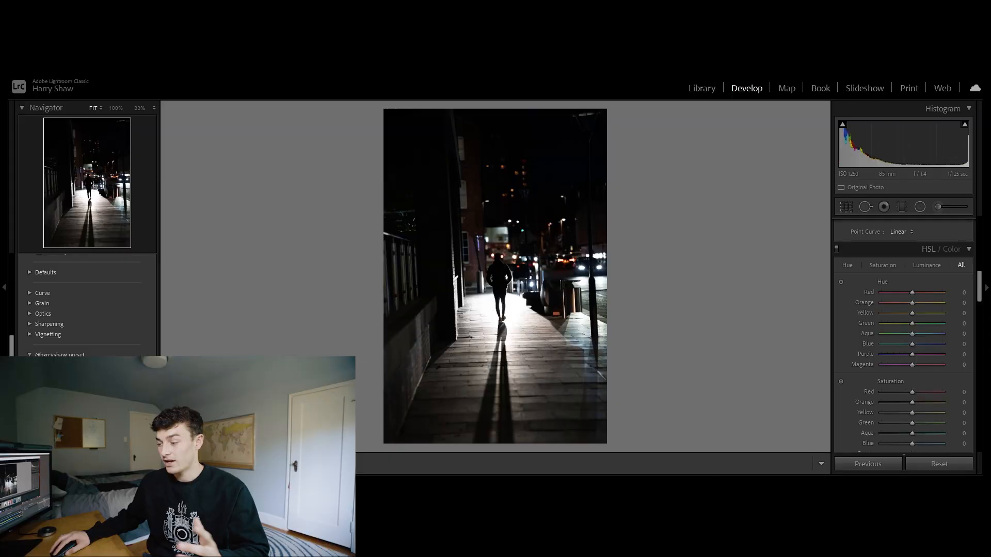
Straighten the night street photo by 1.87° and tighten the crop around the walking figure at the original aspect ratio
left_click(846, 206)
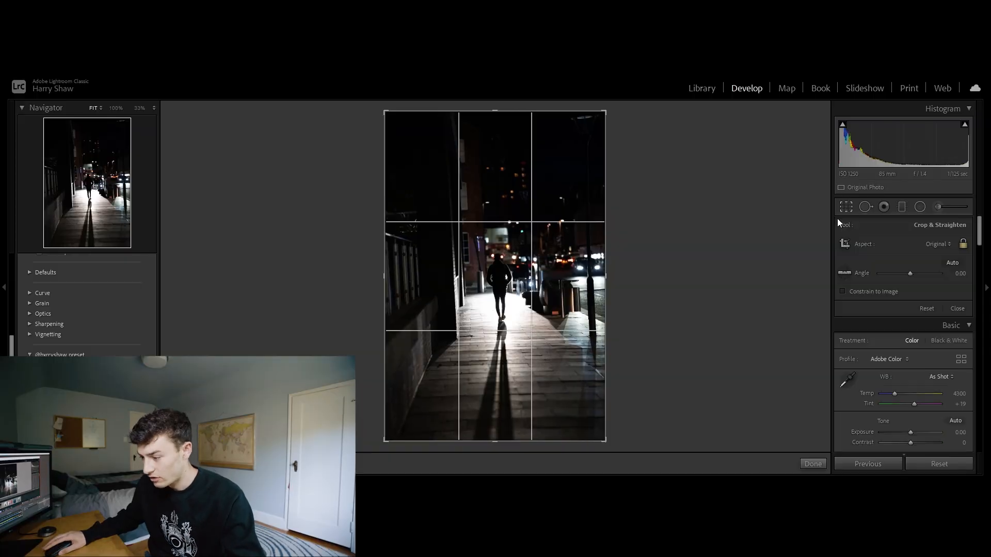
left_click_drag(801, 281, 802, 288)
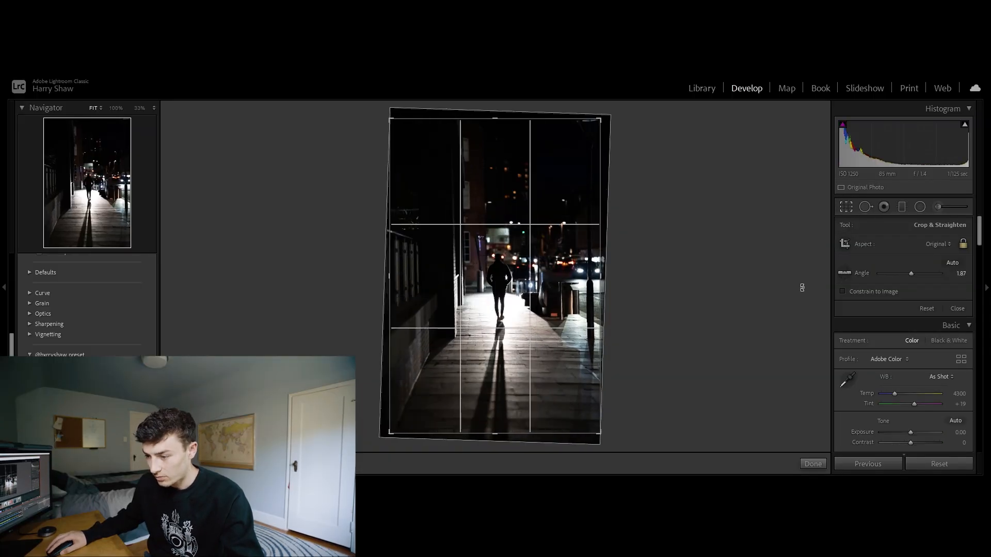
left_click_drag(391, 277, 394, 275)
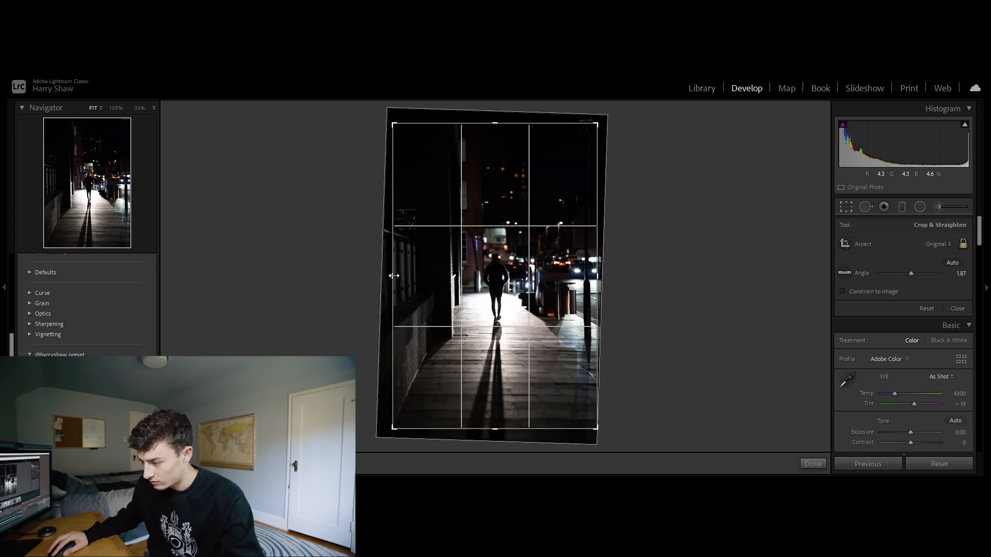
left_click_drag(390, 286, 393, 285)
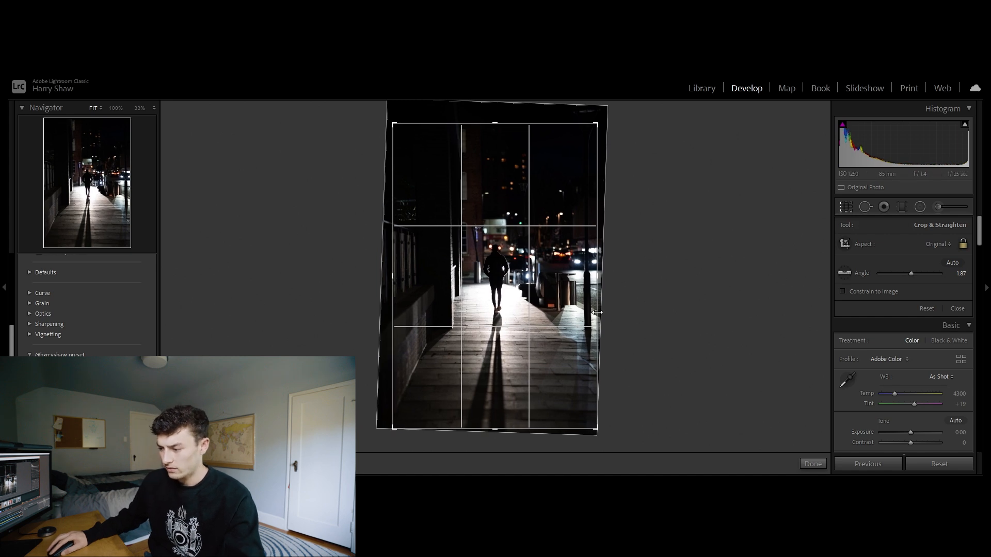
left_click(958, 308)
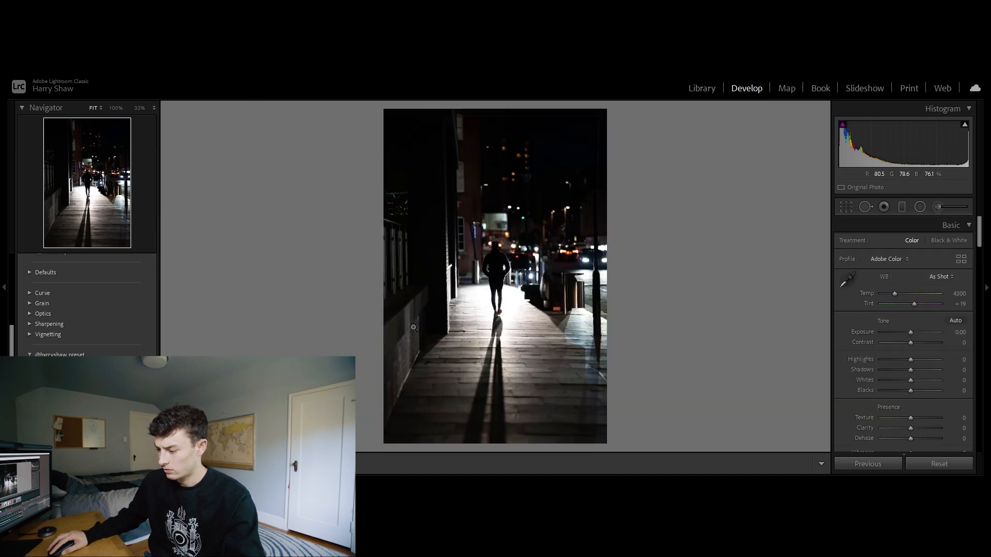
Try the custom user preset on the night photo with Temp 3404 and Exposure around -0.79, and reset the settings
left_click(62, 366)
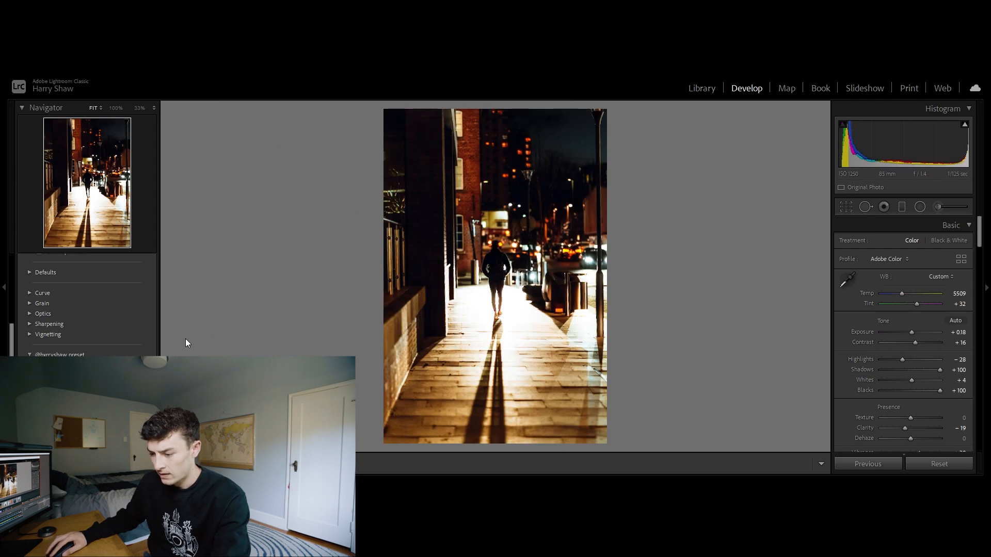
left_click_drag(896, 293, 891, 303)
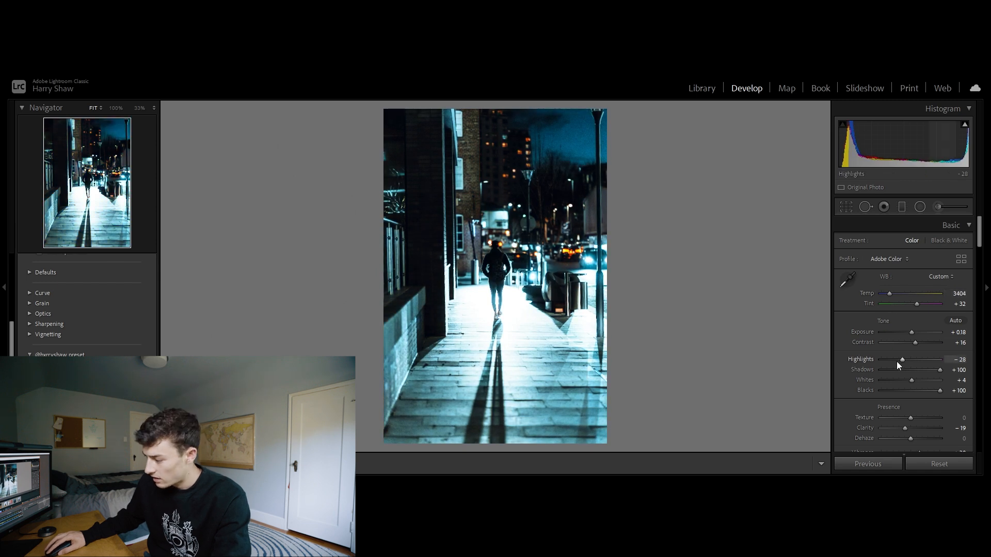
left_click_drag(909, 330, 906, 337)
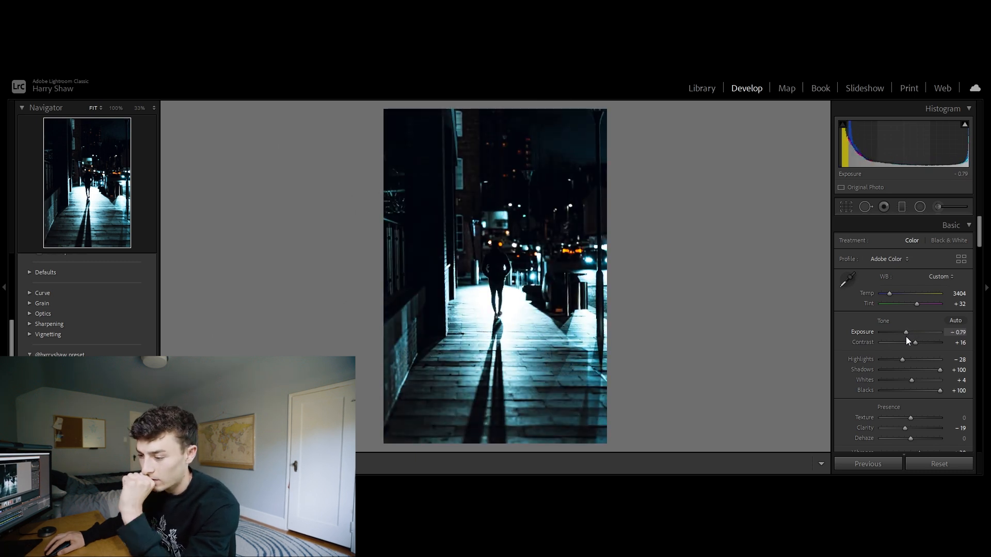
left_click_drag(906, 337, 909, 336)
left_click(956, 463)
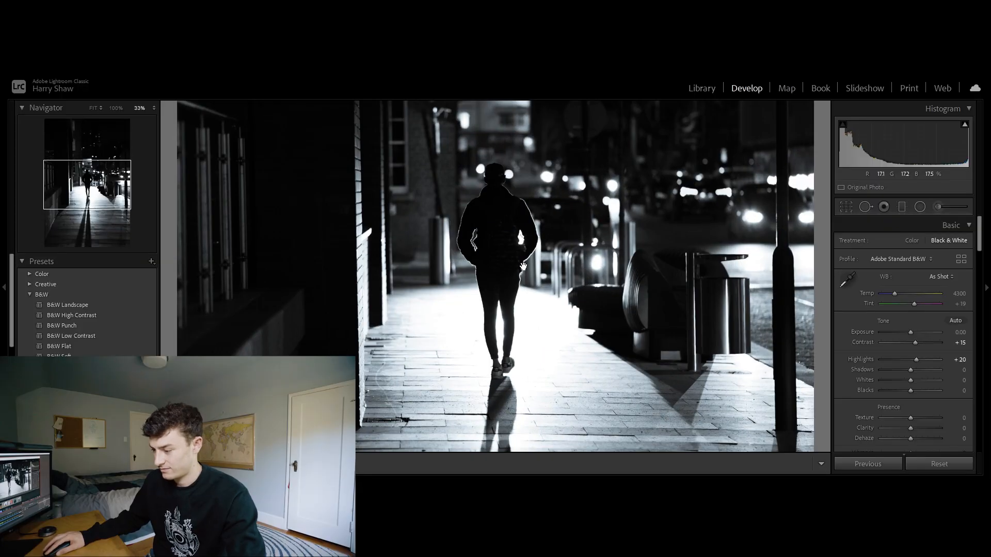
Try an extreme colour temperature on the black-and-white night photo, undo it, and set Shadows to +25
left_click(550, 248)
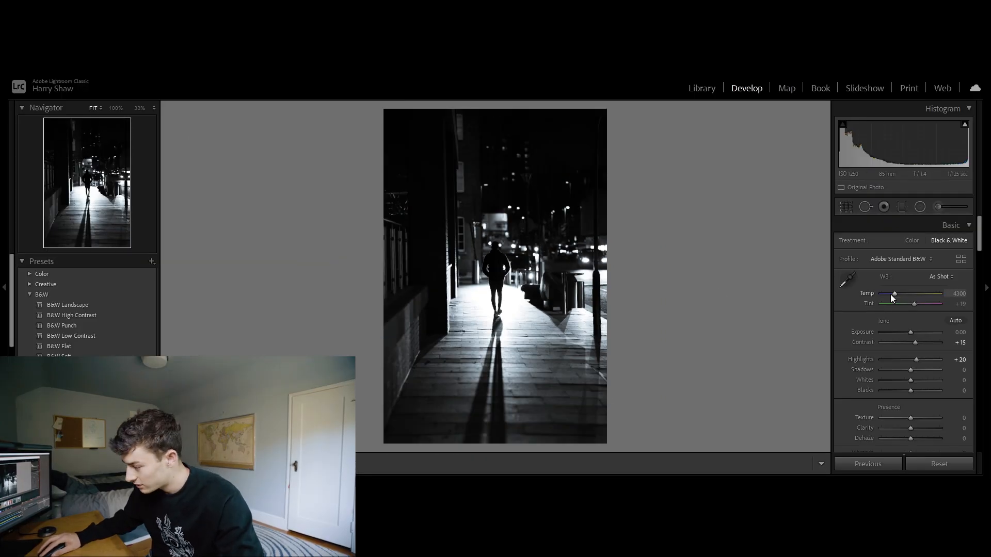
left_click_drag(903, 294, 950, 295)
key("ctrl+z")
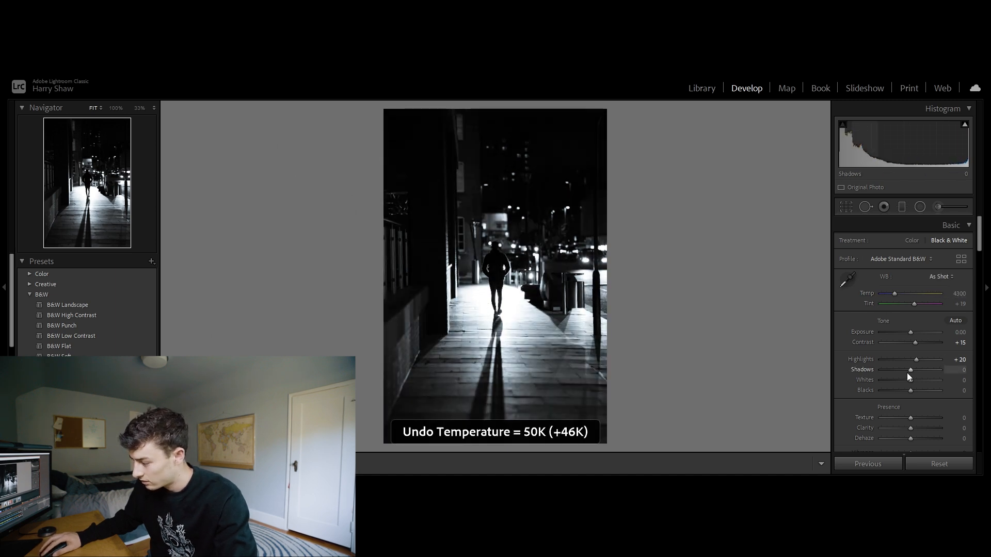
mouse_move(912, 371)
left_mouse_down()
mouse_move(941, 369)
mouse_move(894, 374)
mouse_move(924, 373)
left_mouse_up()
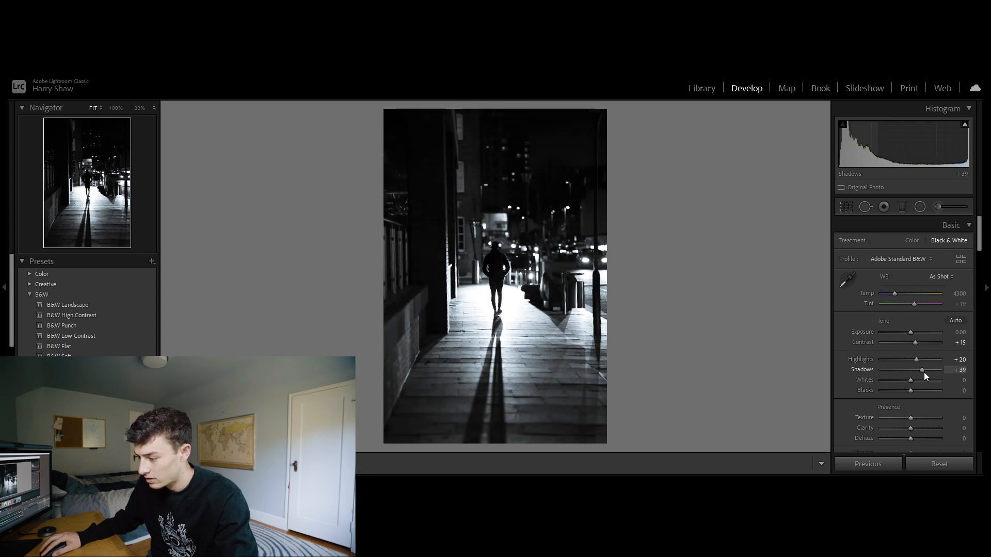
left_click_drag(930, 370, 919, 371)
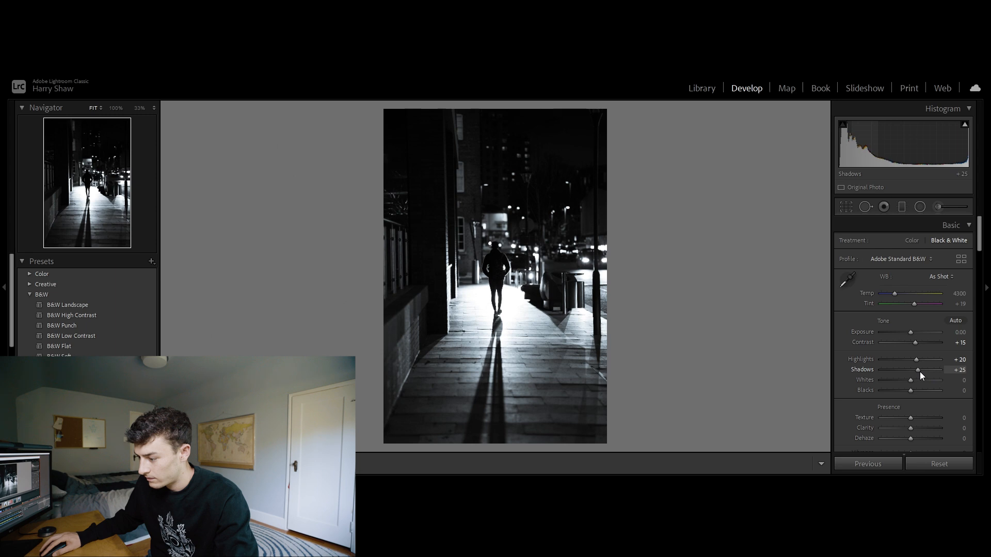
Undo the Shadows change and add a wide radial filter centred on the walking figure with Exposure at 1.38
key("ctrl+z")
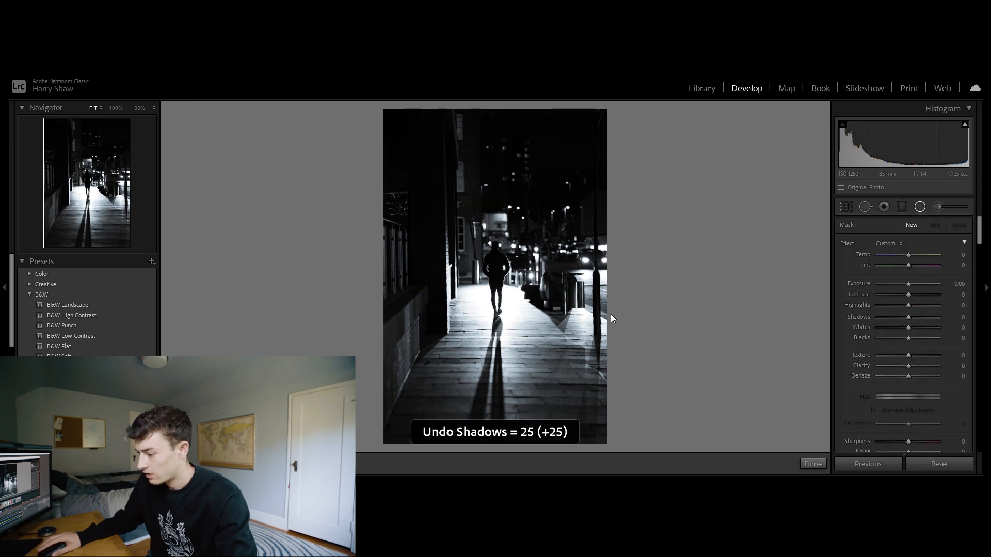
left_click(920, 206)
left_click_drag(500, 273, 655, 351)
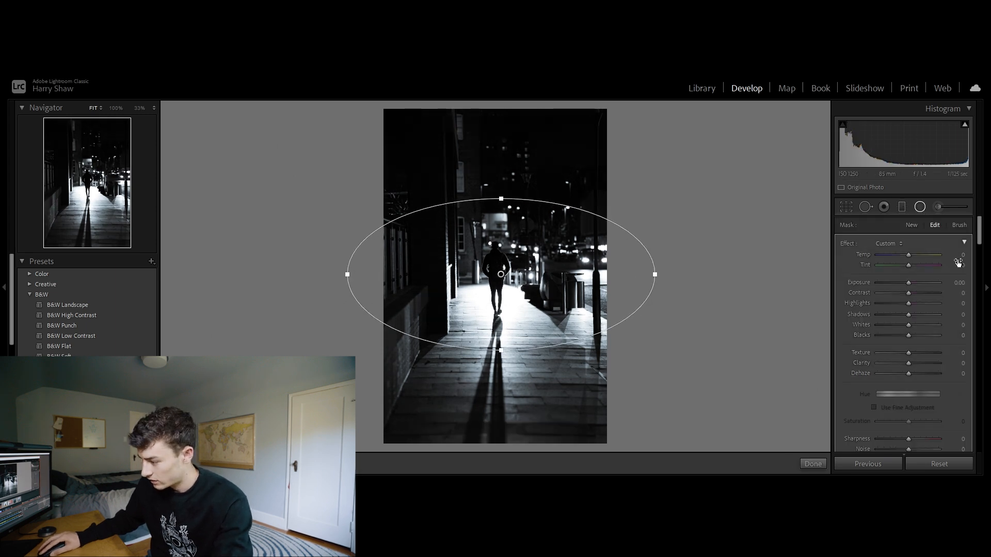
left_click_drag(911, 282, 922, 283)
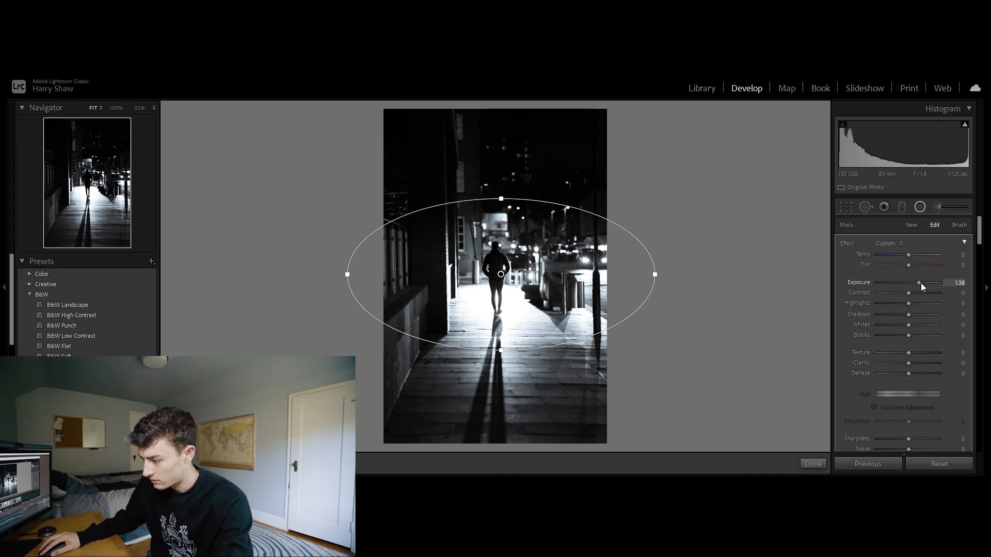
mouse_move(501, 351)
left_mouse_down()
mouse_move(515, 393)
mouse_move(505, 350)
left_mouse_up()
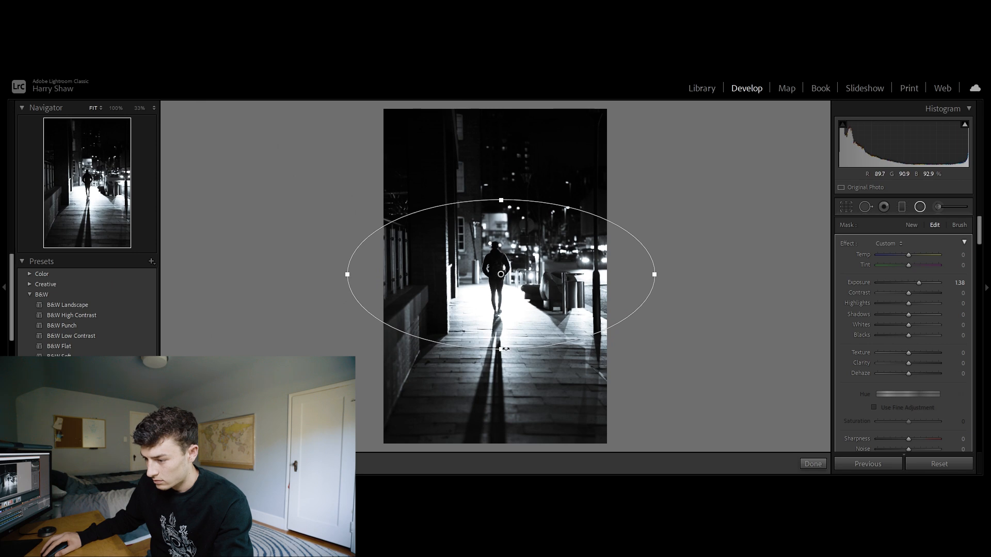
left_click_drag(502, 269, 498, 266)
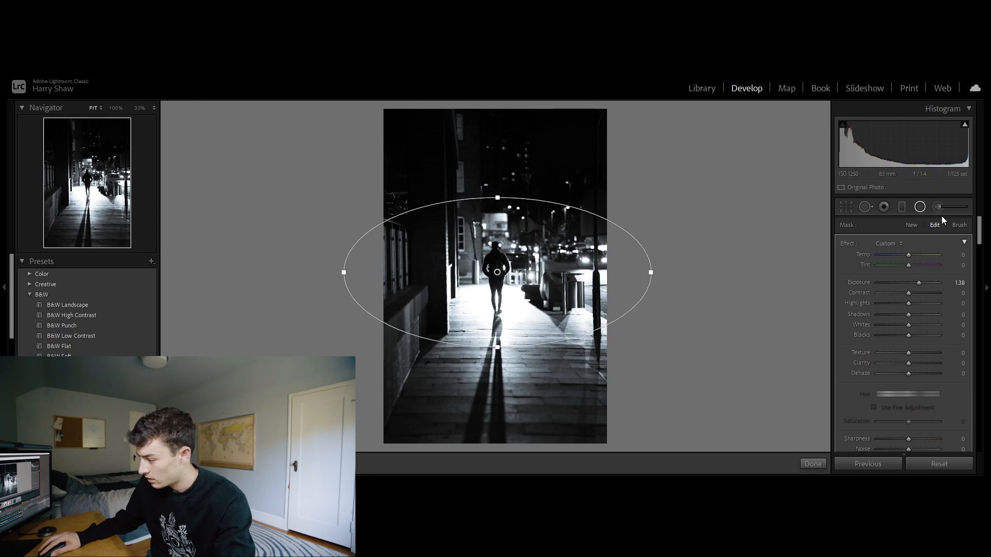
Erase the walking figure's body and legs from the radial filter mask so only the surroundings are brightened
left_click(140, 108)
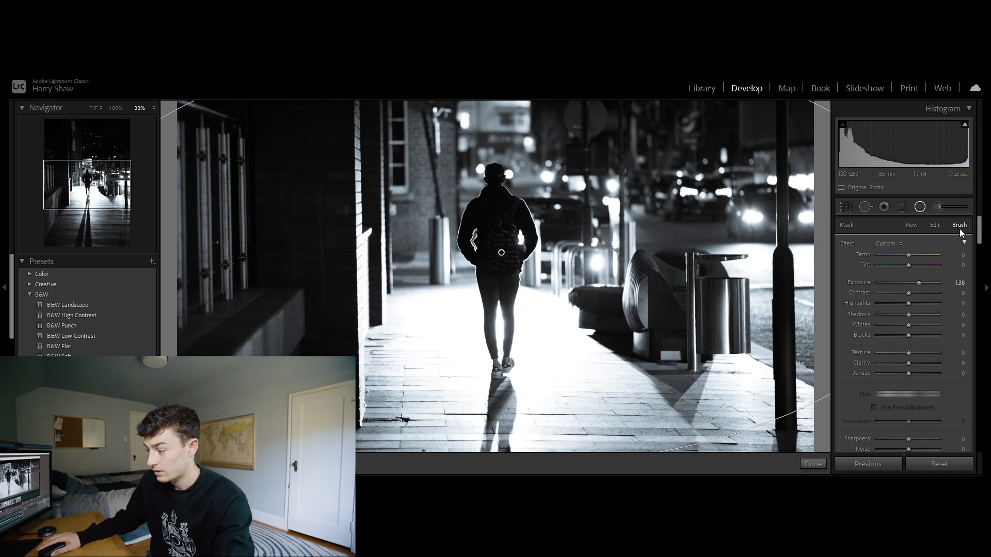
key("alt")
scroll(513, 213, "up", 5)
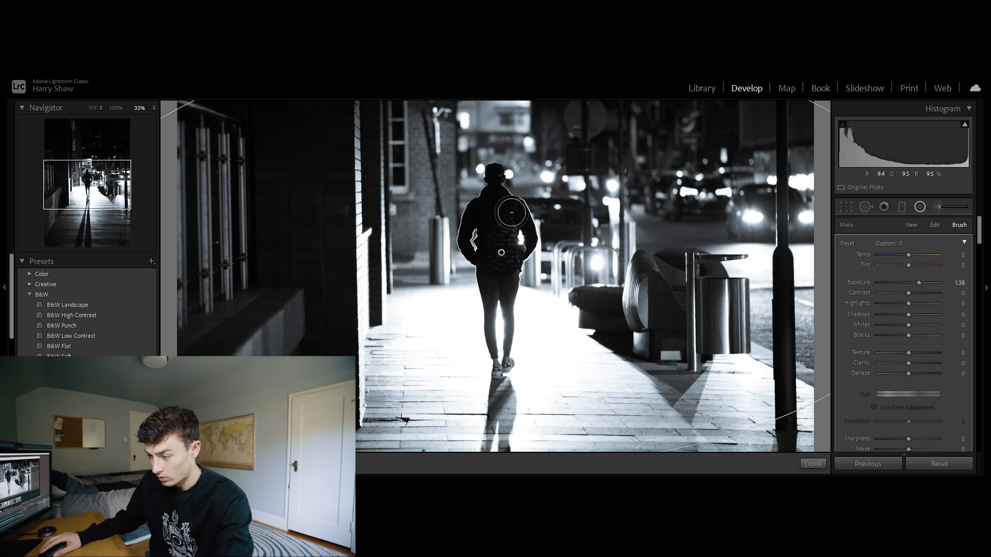
mouse_move(499, 215)
left_mouse_down()
mouse_move(505, 250)
mouse_move(498, 221)
mouse_move(495, 276)
left_mouse_up()
scroll(492, 265, "down", 1)
scroll(491, 261, "down", 4)
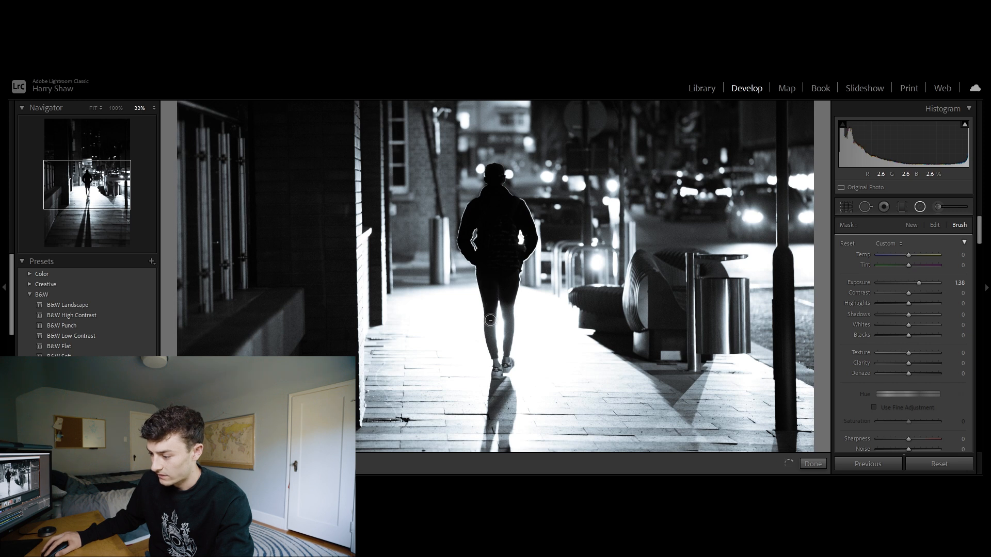
mouse_move(493, 355)
left_mouse_down()
mouse_move(510, 370)
mouse_move(504, 353)
left_mouse_up()
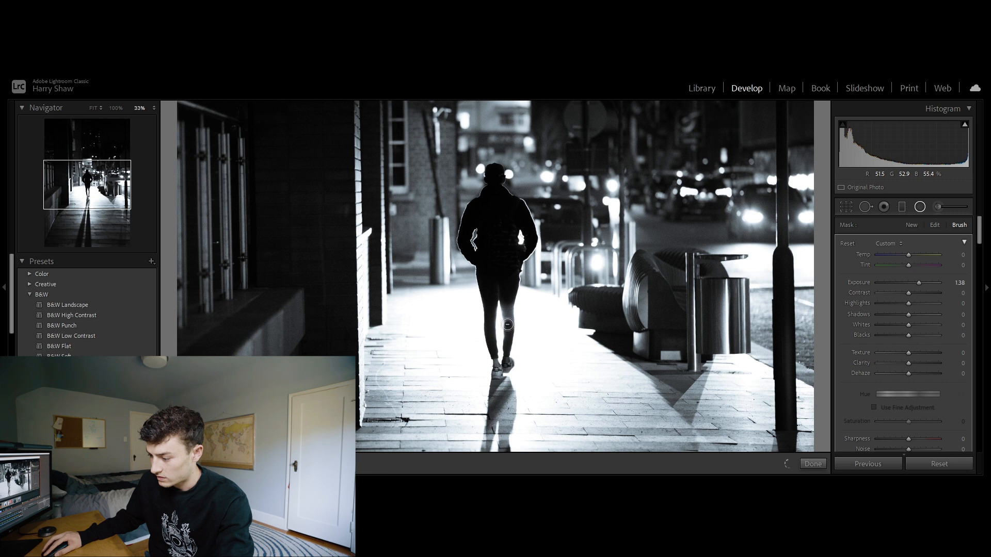
left_click_drag(509, 346, 510, 359)
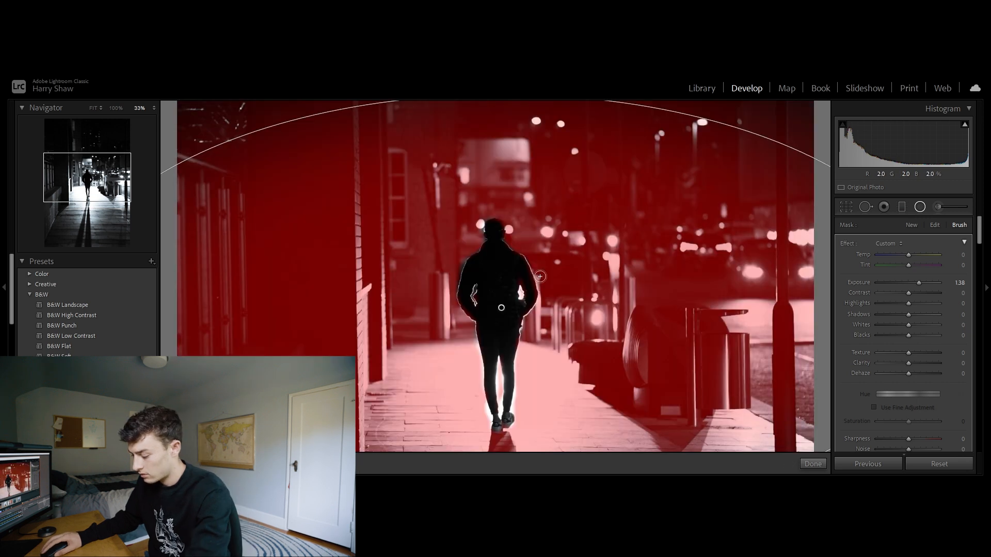
key("z")
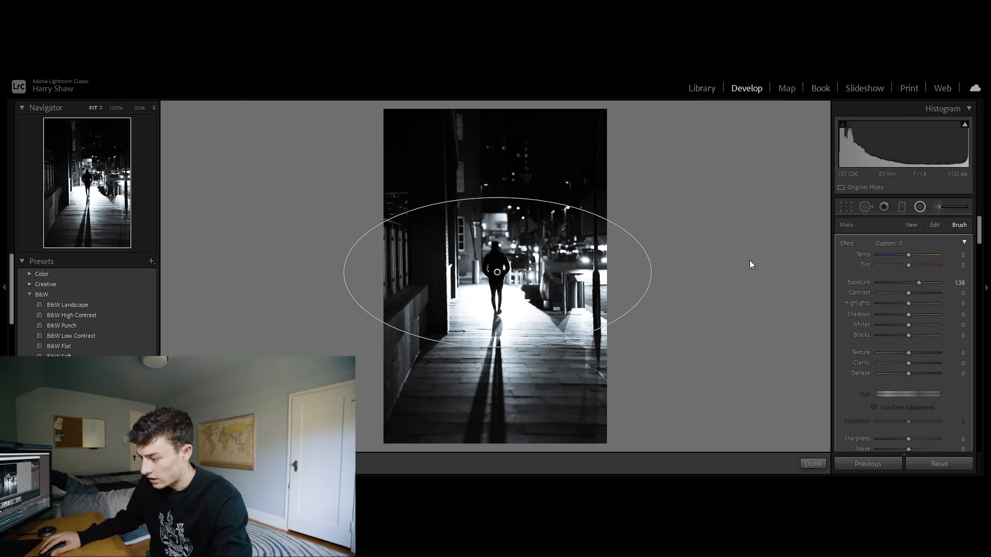
Close the radial filter and enable chromatic aberration removal and lens profile corrections on the night street photo
left_click(921, 208)
scroll(861, 376, "down", 3)
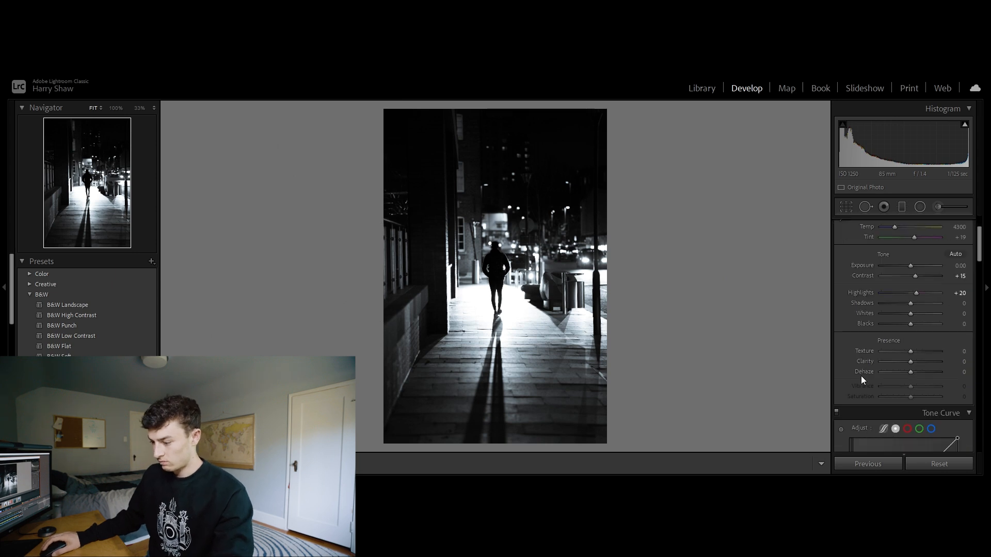
scroll(861, 376, "down", 15)
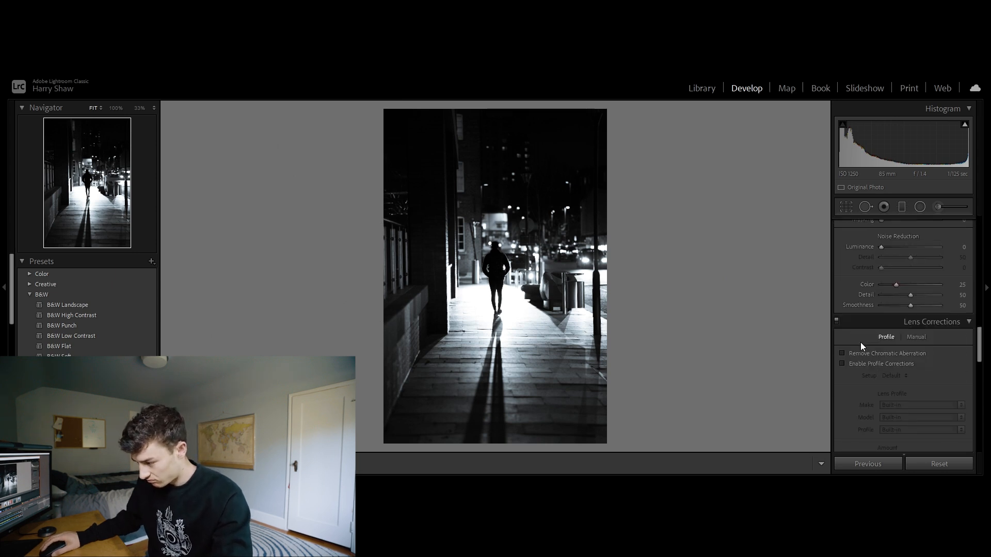
scroll(862, 335, "down", 2)
left_click(842, 298)
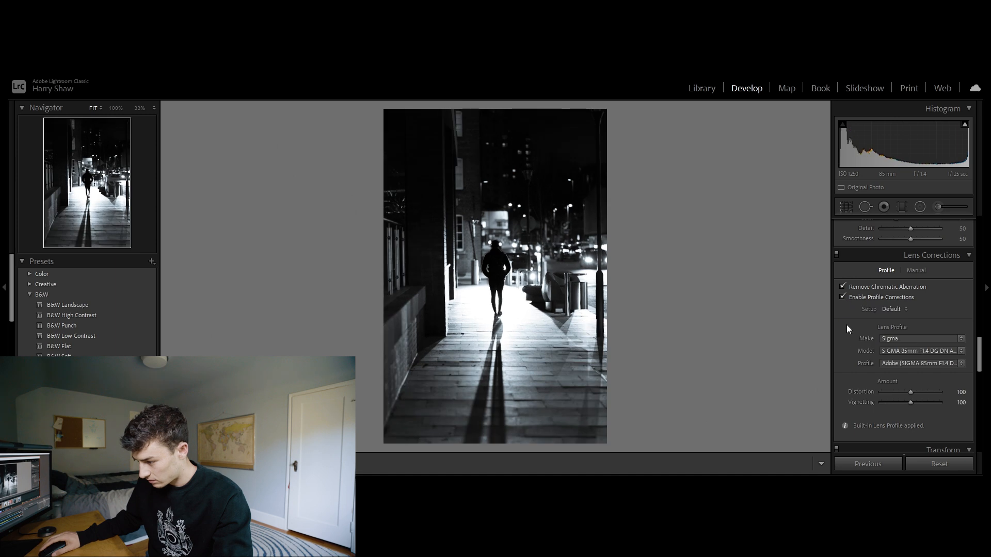
Add a post-crop vignette to the night street photo with Amount -39 and Midpoint 0
scroll(849, 330, "down", 8)
scroll(883, 294, "up", 2)
left_click_drag(911, 304, 866, 323)
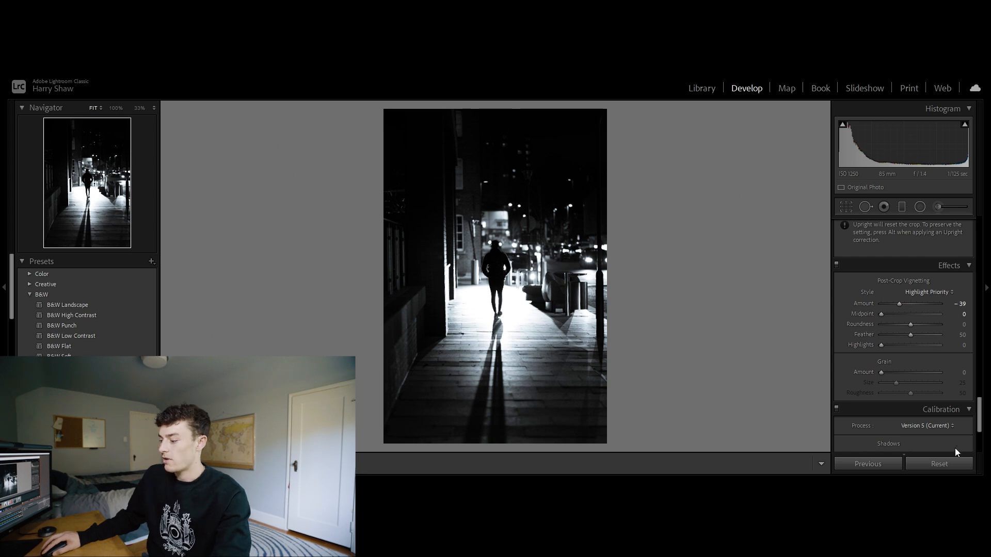
Compare the finished black-and-white photo with its unedited state by resetting the settings and undoing each reset
left_click(944, 463)
key("ctrl+z")
left_click(944, 463)
key("ctrl+z")
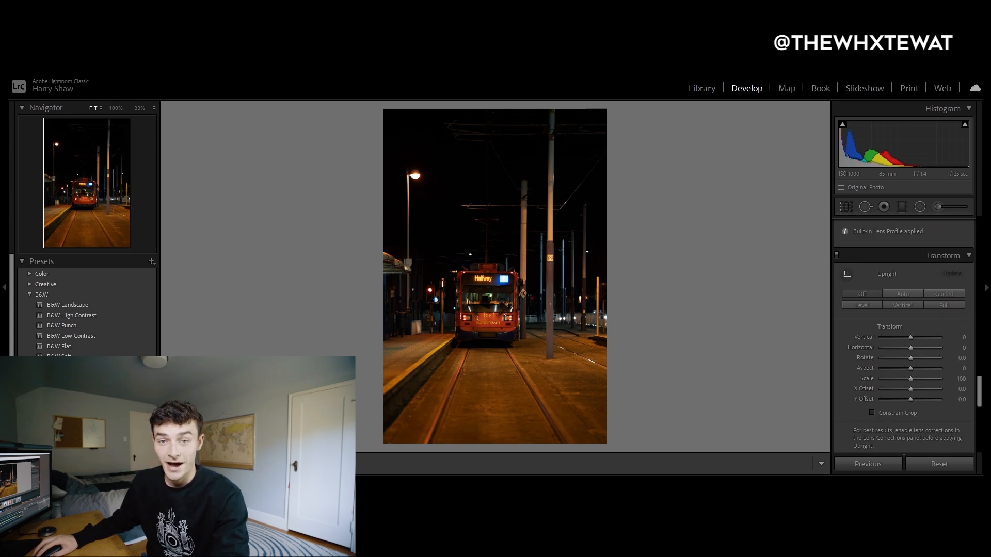
Crop the tram photo tighter around the tram at the original aspect ratio and straighten it by -0.30°
key("z")
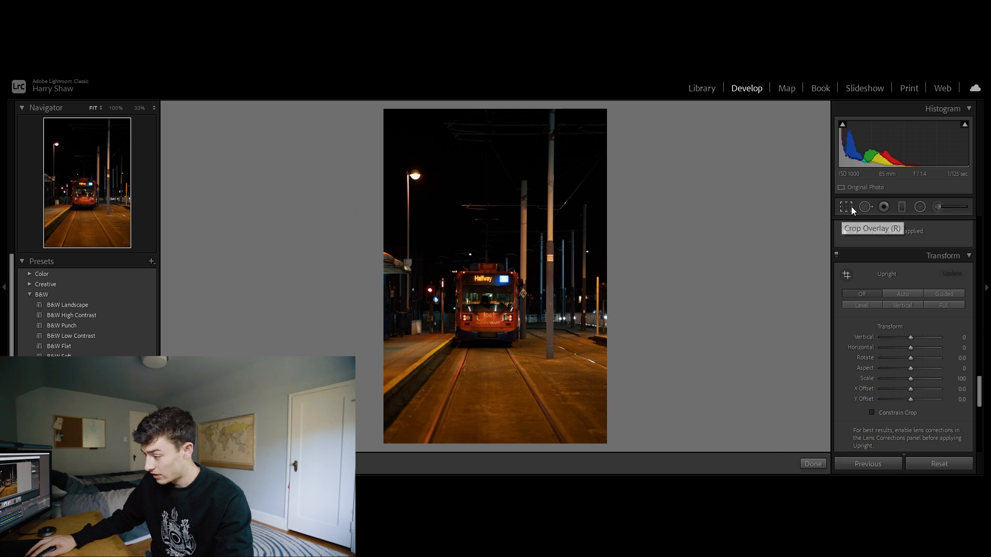
left_click(847, 206)
left_click_drag(621, 288, 602, 282)
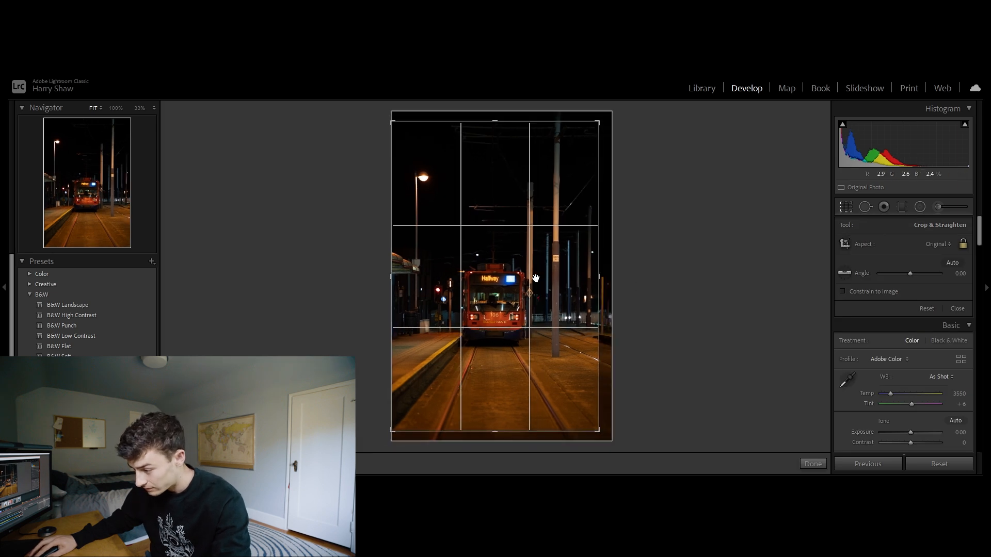
left_click_drag(500, 138, 497, 235)
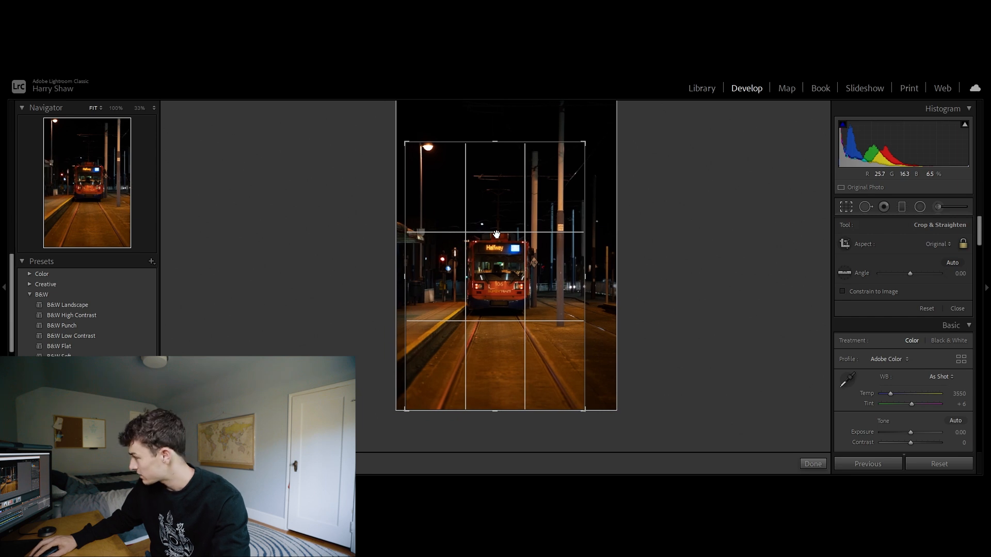
left_click_drag(604, 280, 612, 282)
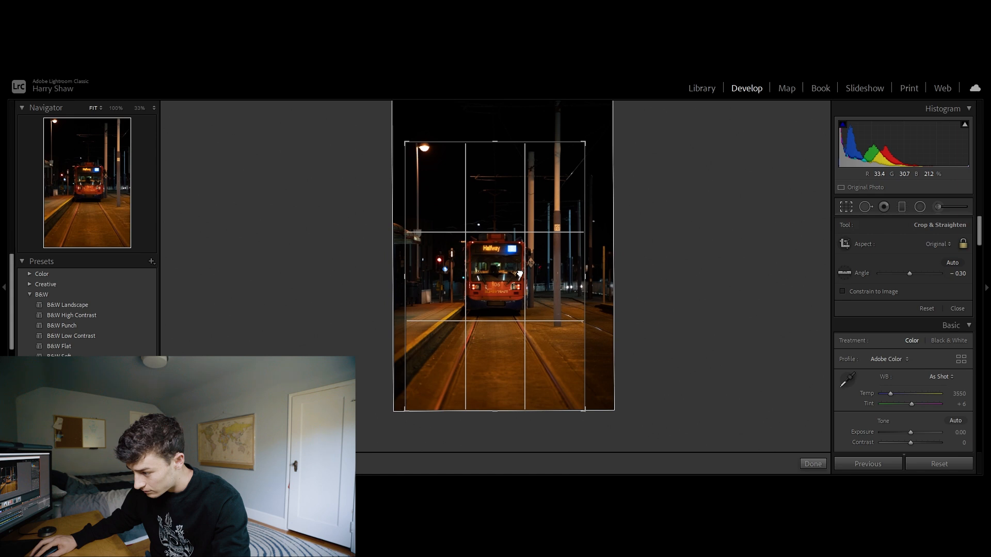
left_click_drag(488, 279, 484, 279)
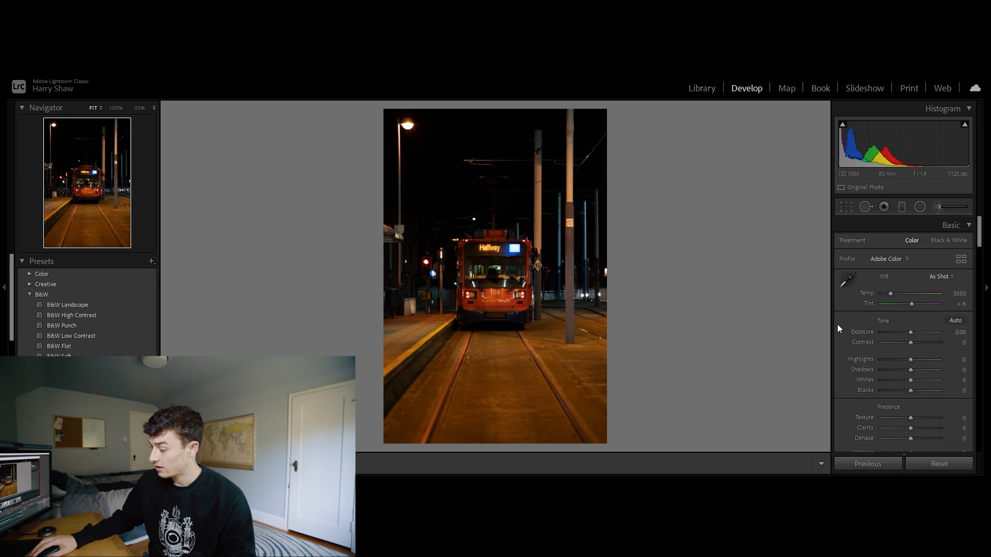
Set the tram photo's Temp to 2702, Shadows to +100 and Contrast to +23, undoing a trial Tint of +13
left_click_drag(890, 295, 884, 298)
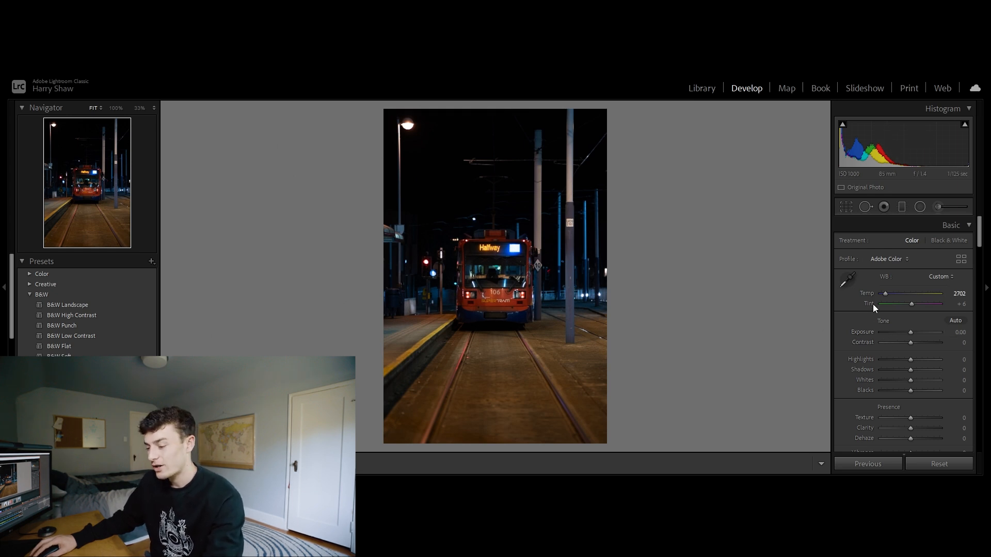
left_click_drag(906, 306, 913, 309)
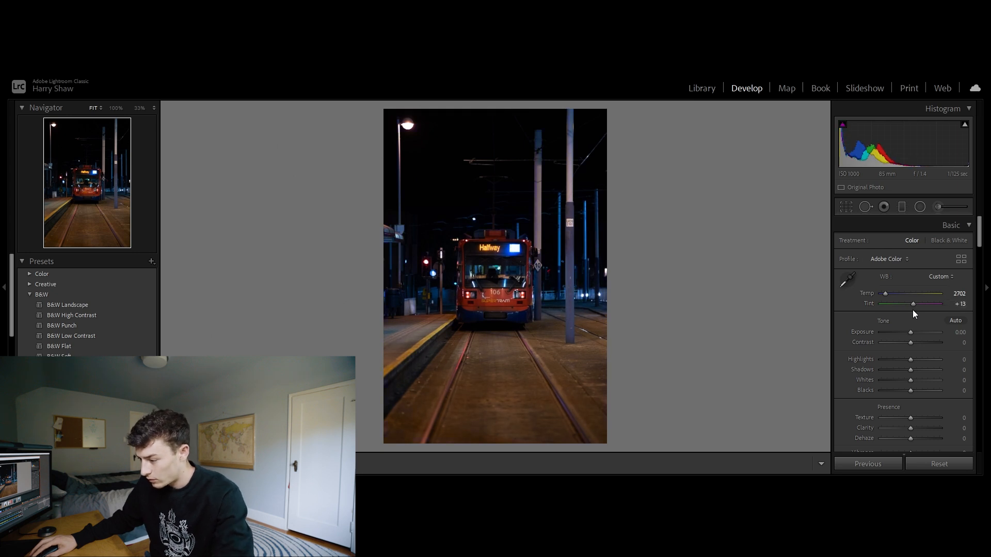
key("ctrl+z")
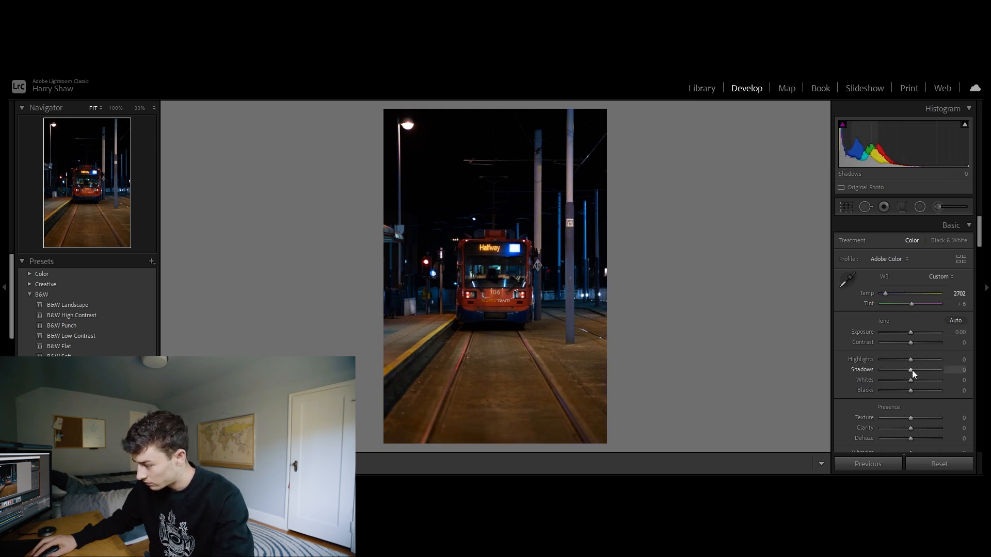
left_click_drag(912, 370, 974, 372)
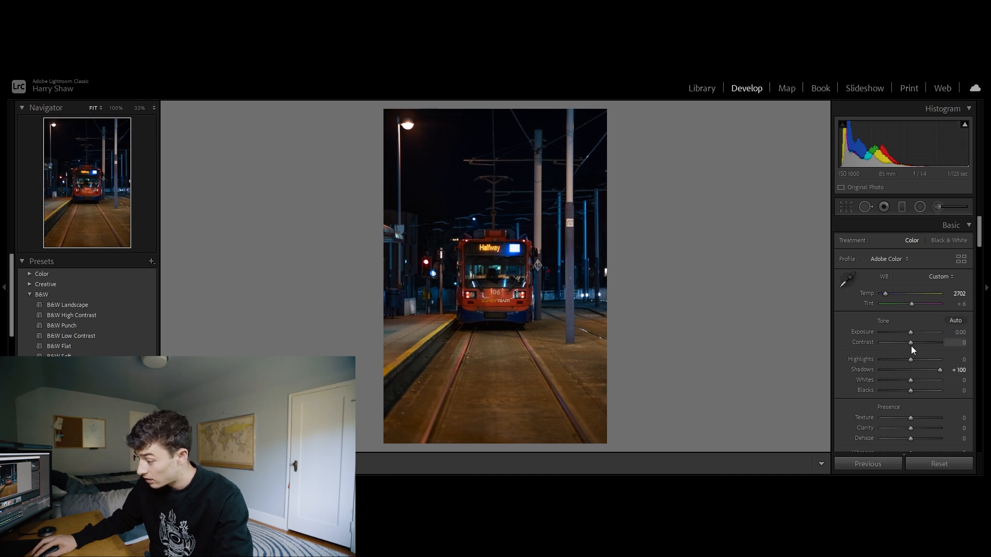
left_click_drag(911, 342, 918, 345)
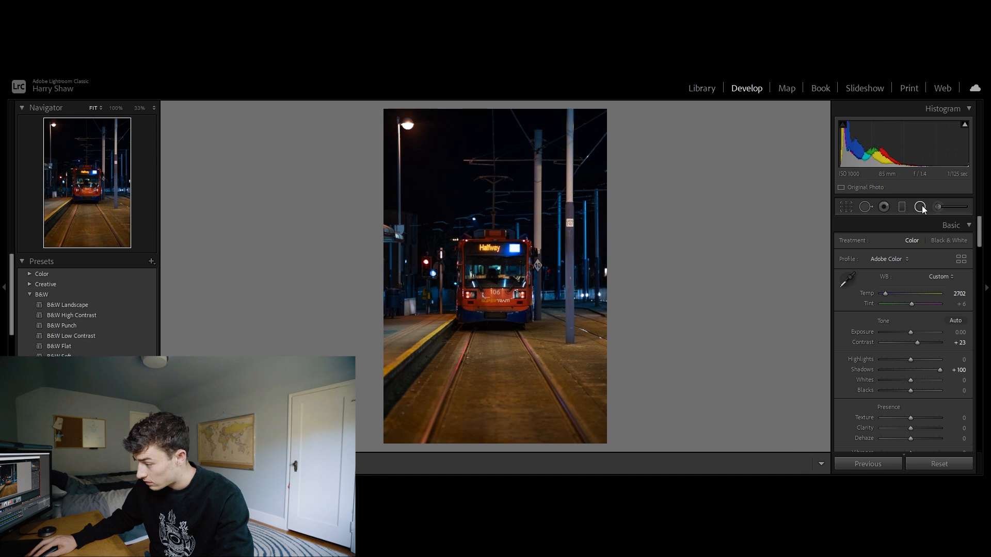
Add a wide radial filter centred on the tram with Exposure 0.64, undo its accidental rotation, and make the ellipse taller
left_click(921, 207)
left_click_drag(496, 281, 707, 369)
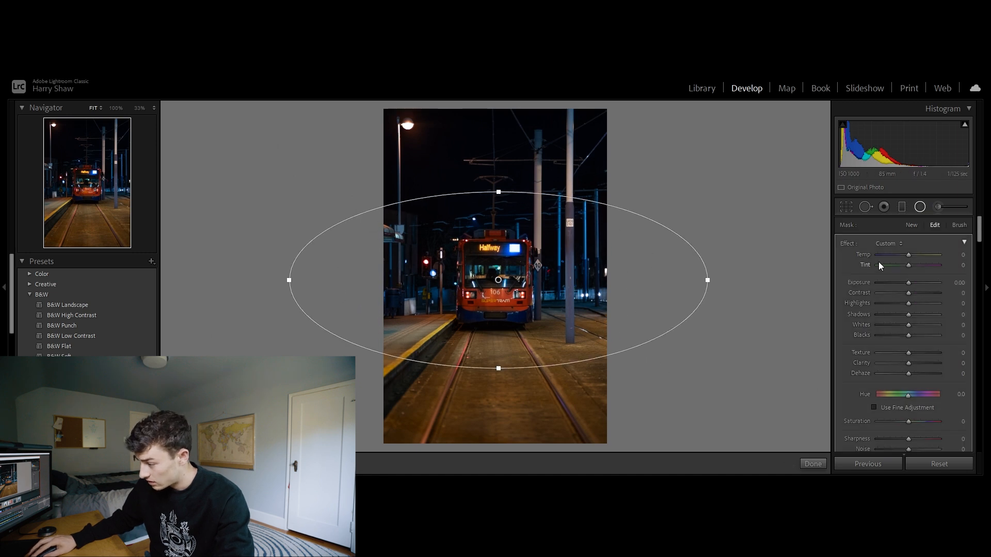
left_click_drag(910, 285, 913, 286)
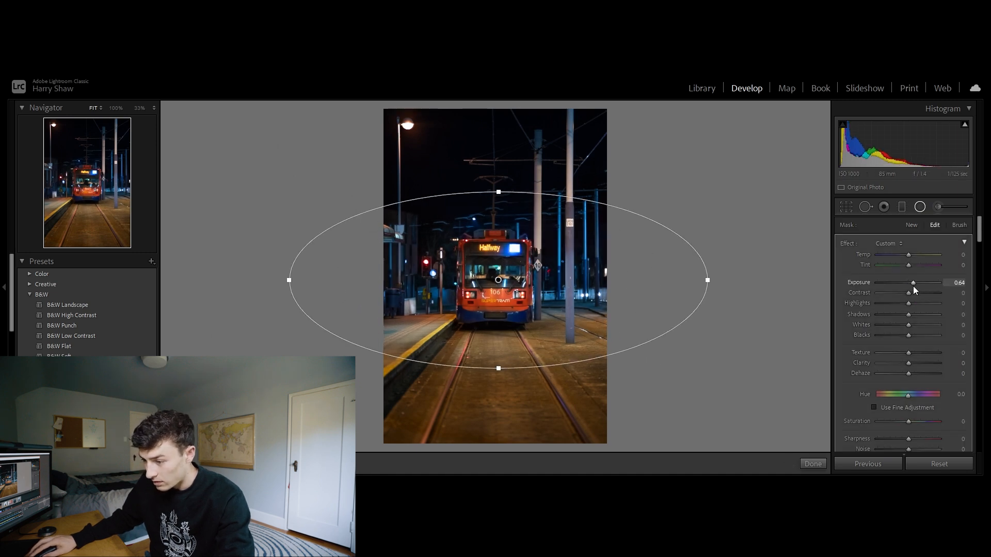
left_click_drag(494, 378, 496, 378)
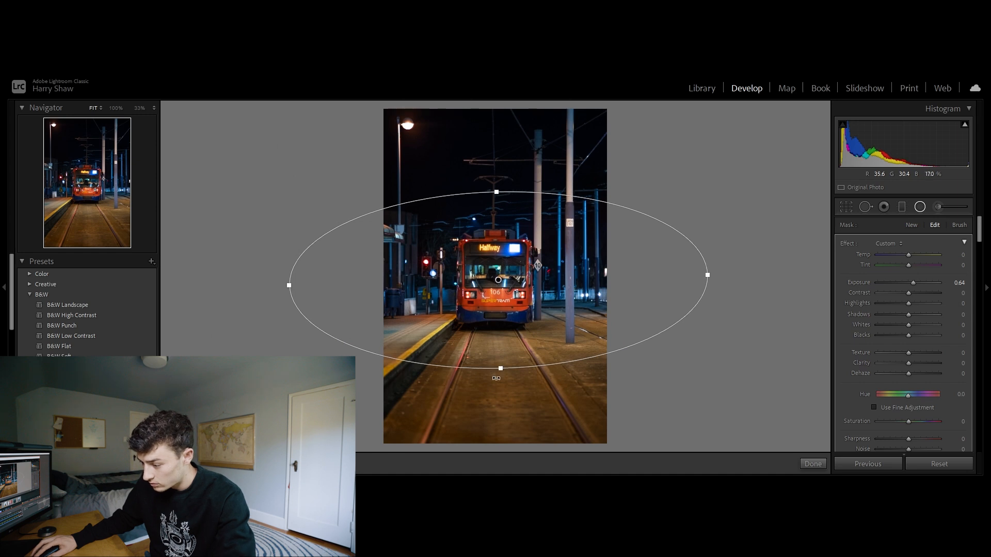
key("ctrl+z")
key("ctrl+z")
key("ctrl+z")
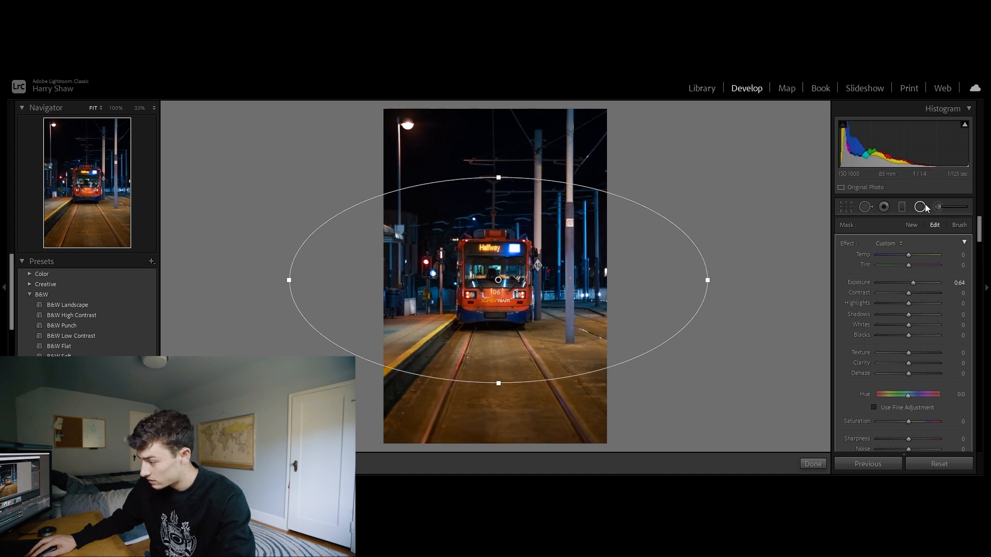
left_click(920, 207)
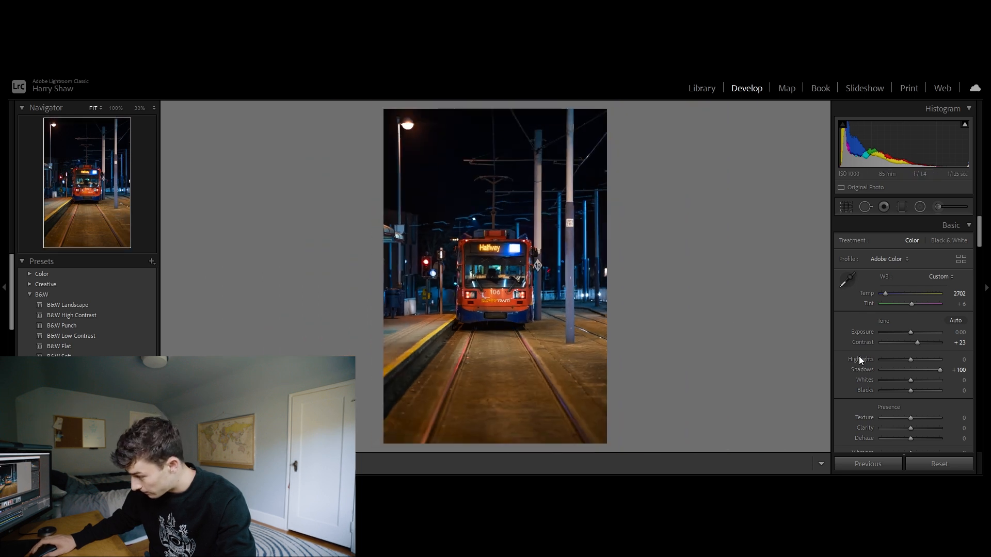
Set the tram photo's Clarity to +28 and check the tram's detail at close range
scroll(859, 356, "down", 3)
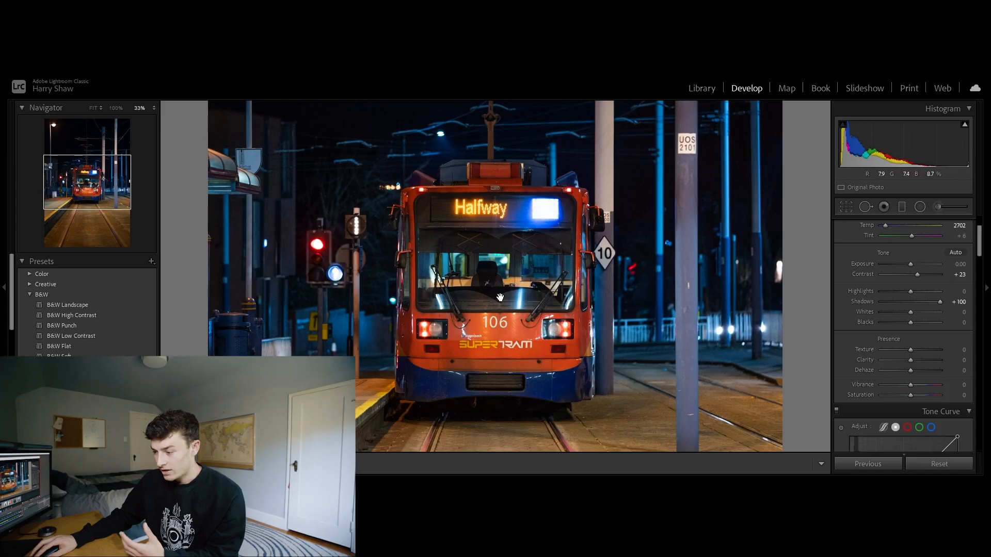
key("z")
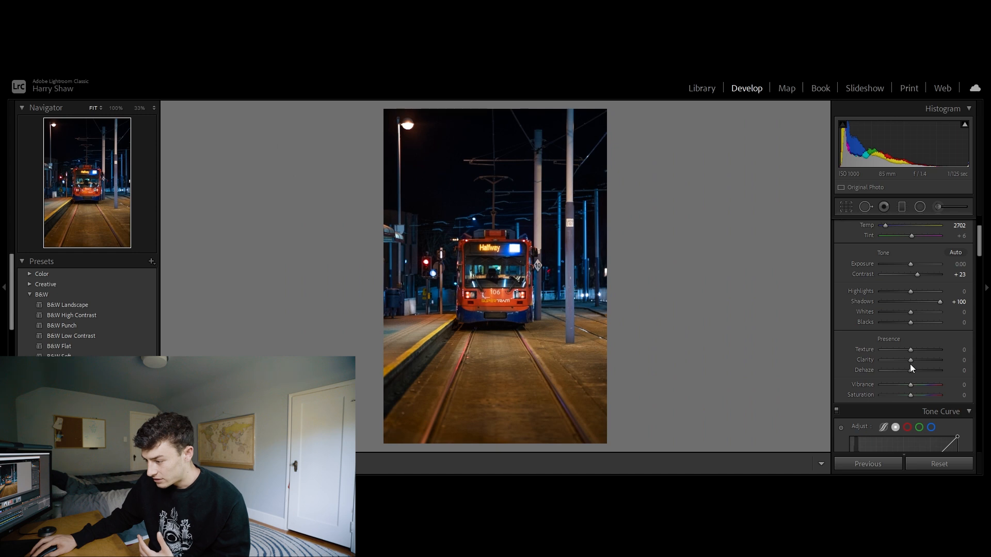
mouse_move(916, 364)
left_mouse_down()
mouse_move(909, 361)
mouse_move(919, 363)
left_mouse_up()
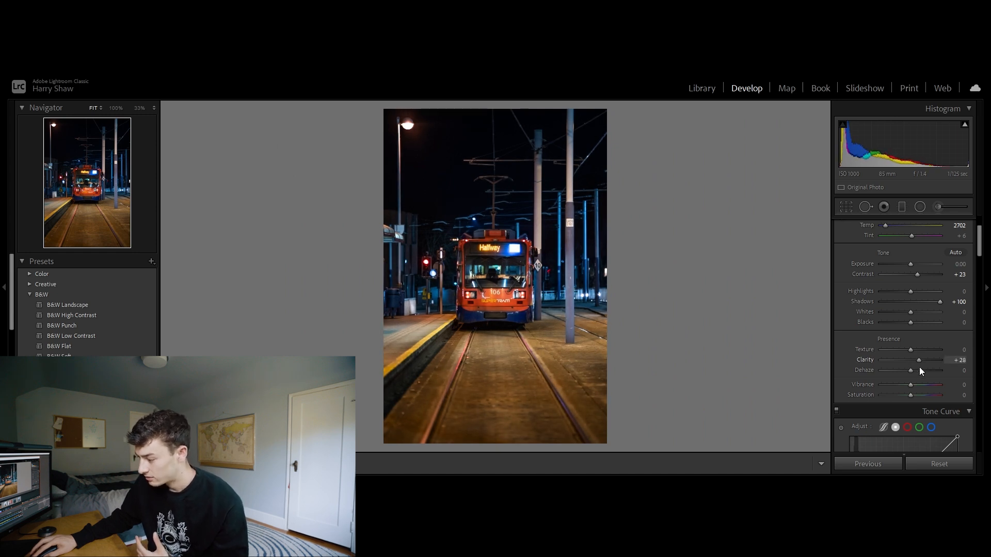
key("z")
key("z")
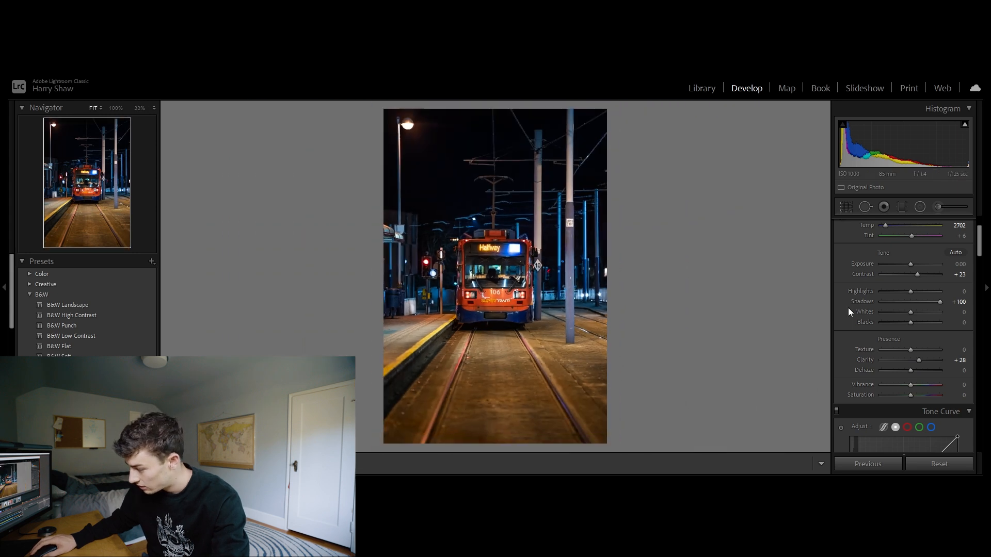
Shift the tram photo's orange hues towards red with the HSL Hue adjustments so the tram's bodywork turns red
scroll(849, 308, "down", 10)
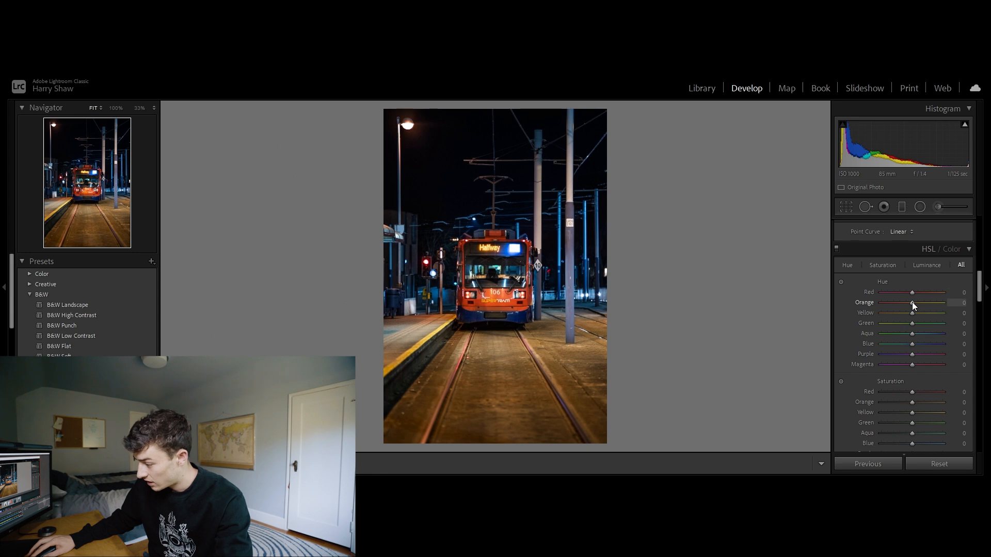
left_click_drag(912, 292, 878, 317)
double_click(867, 315)
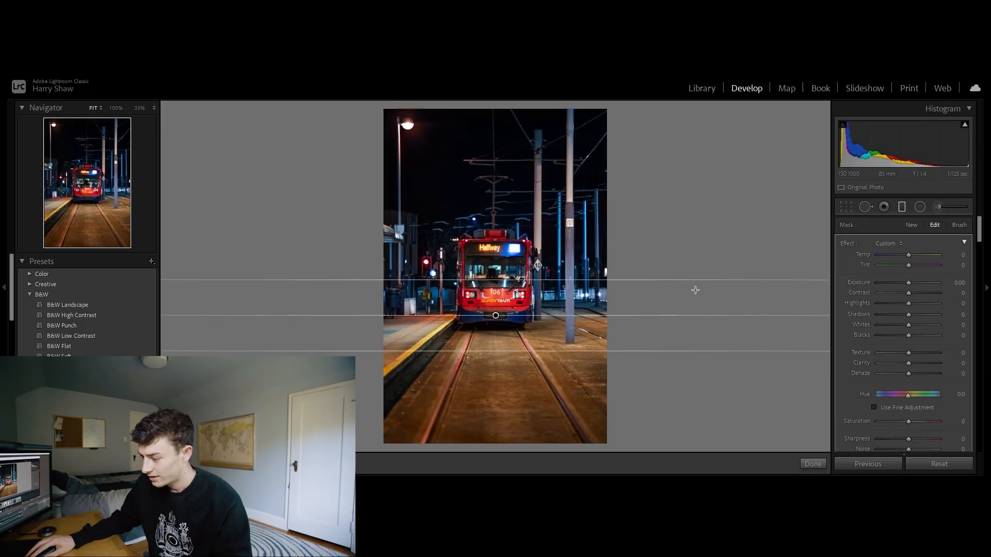
Darken and desaturate the ground with a graduated filter at Exposure -0.64, Saturation -68, Clarity 23 and Contrast 53, moved slightly up over the tram
left_click_drag(909, 284, 905, 287)
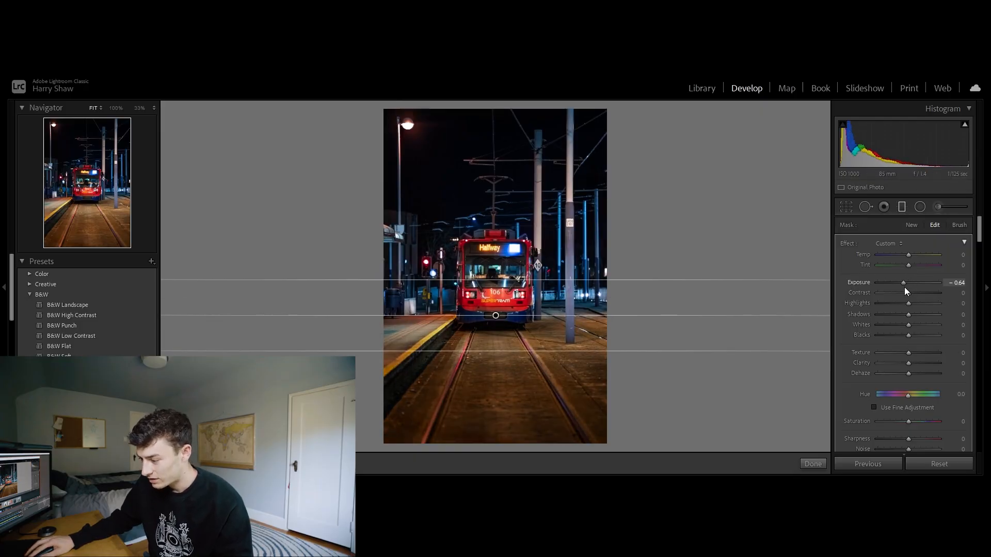
left_click_drag(902, 423, 883, 426)
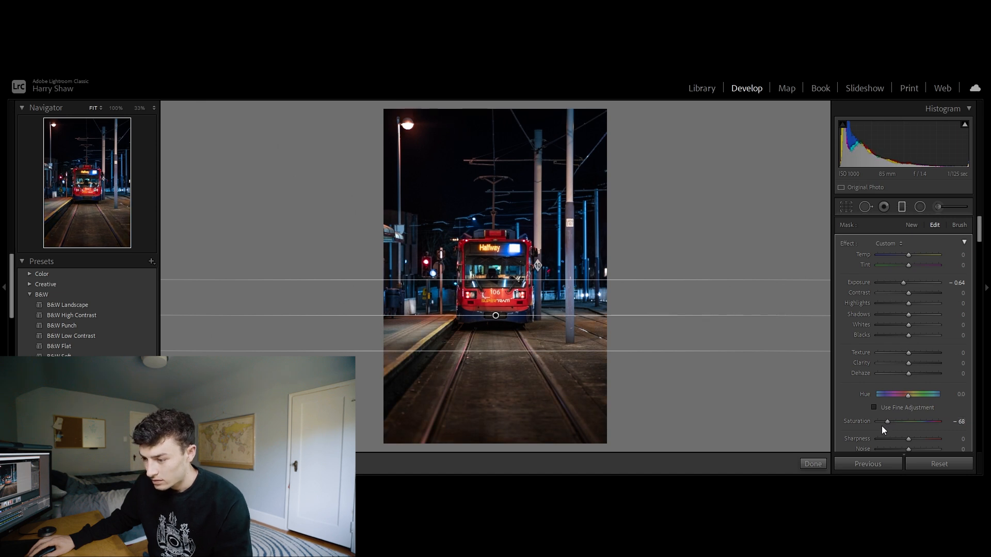
left_click_drag(496, 316, 492, 290)
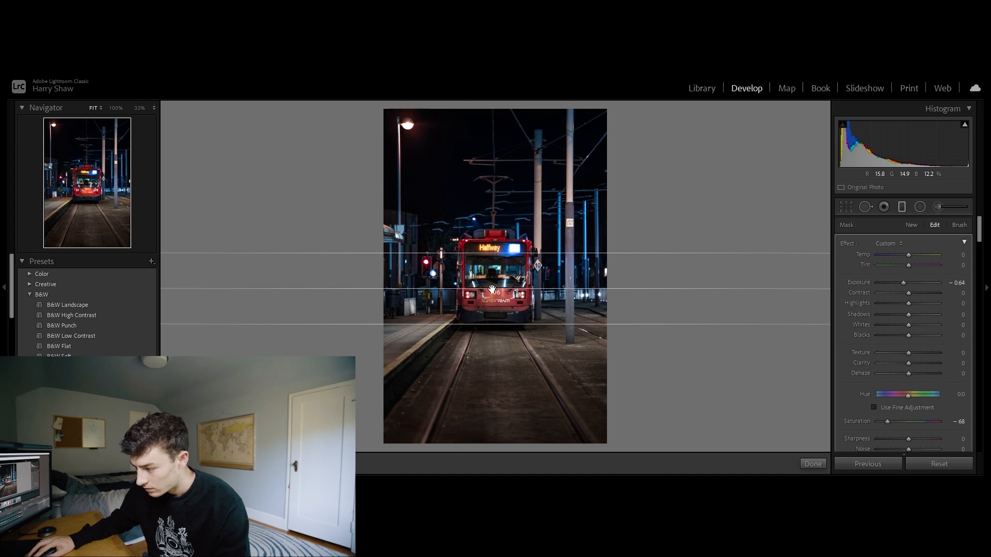
mouse_move(909, 363)
left_mouse_down()
mouse_move(926, 364)
mouse_move(915, 367)
left_mouse_up()
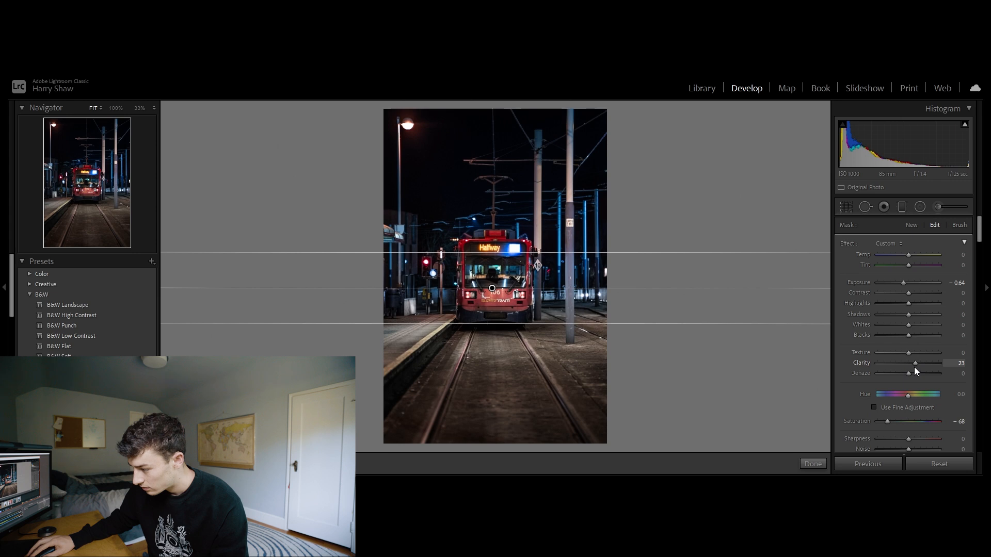
left_click_drag(909, 294, 924, 295)
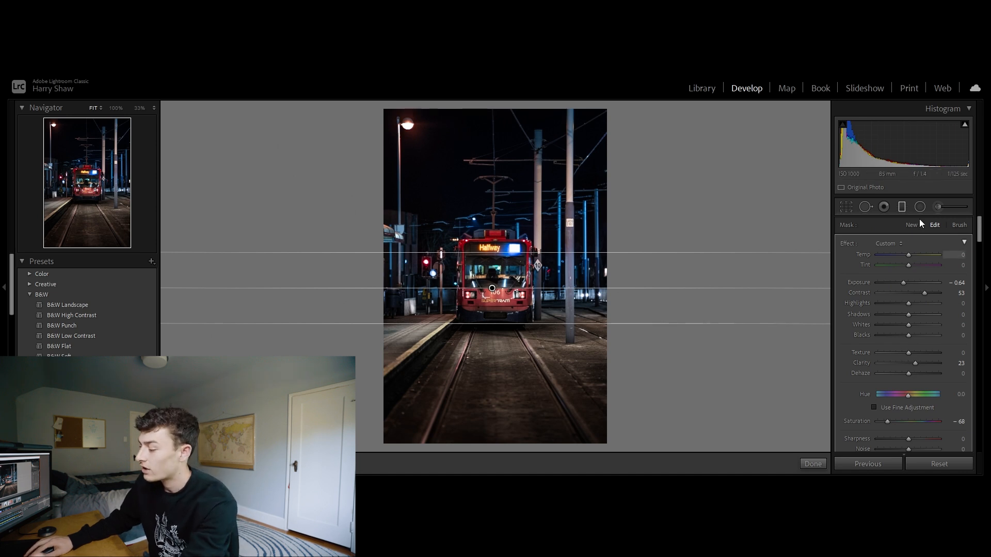
Erase the graduated filter's effect from the tram with its mask brush, and compare the edit with the unedited photo
key("alt")
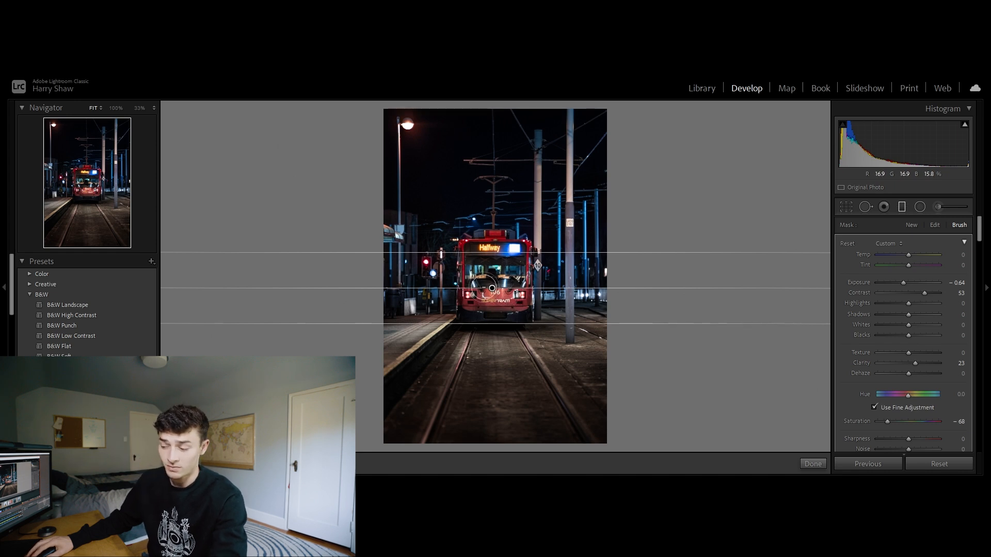
mouse_move(477, 258)
left_mouse_down()
mouse_move(479, 301)
mouse_move(510, 297)
mouse_move(514, 272)
mouse_move(514, 307)
mouse_move(474, 312)
left_mouse_up()
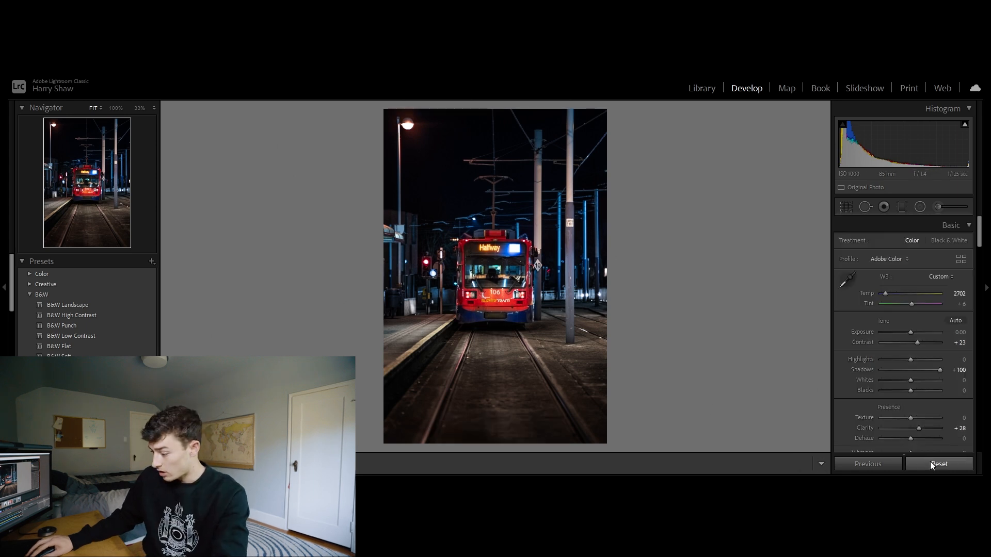
left_click(931, 462)
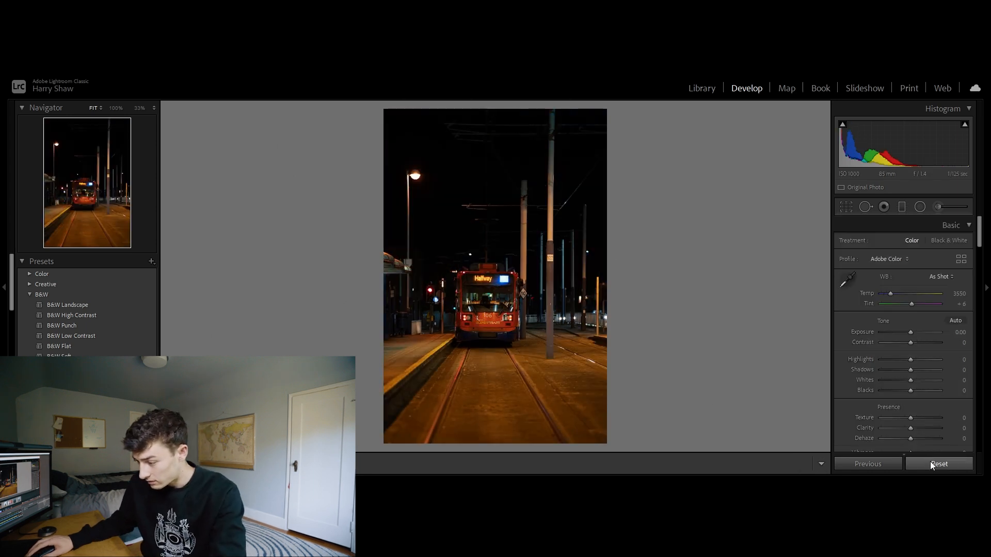
key("ctrl+z")
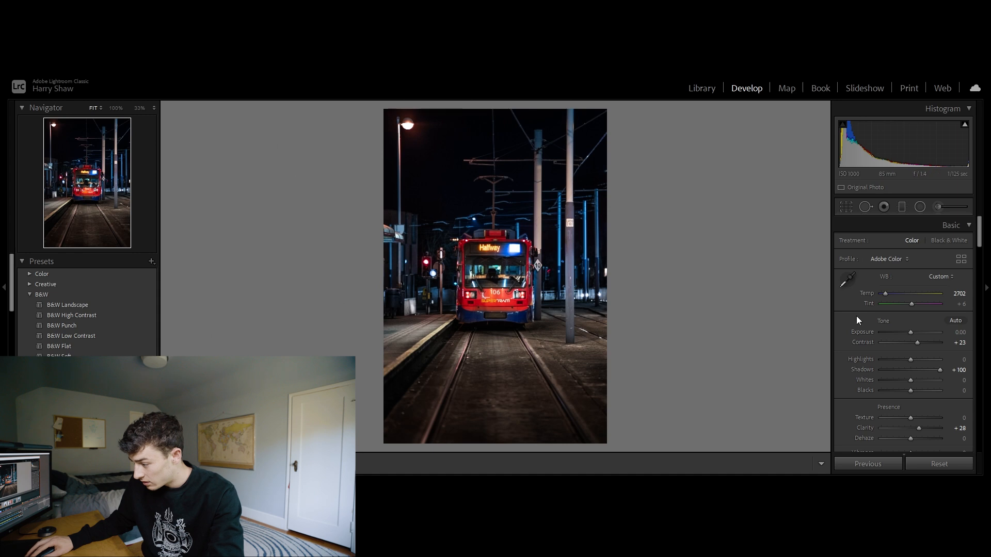
Turn on Remove Chromatic Aberration and Enable Profile Corrections for the tram photo
scroll(857, 330, "down", 5)
scroll(858, 342, "down", 12)
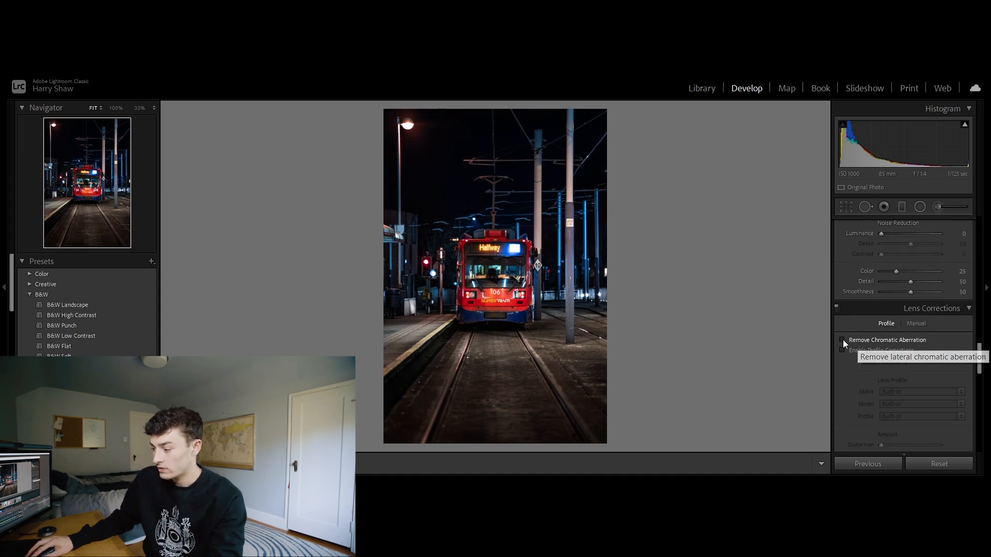
left_click(842, 339)
left_click(843, 351)
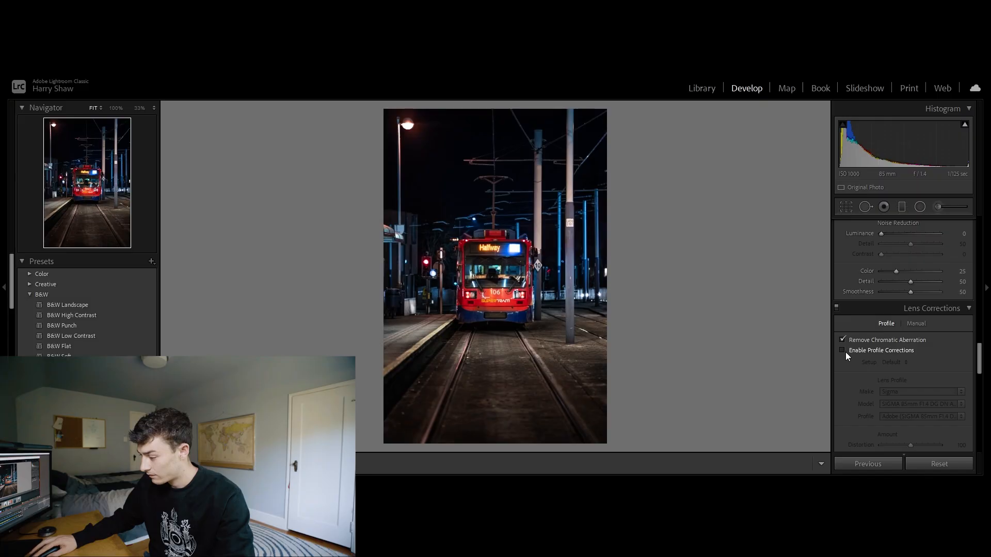
left_click(843, 350)
scroll(836, 365, "down", 10)
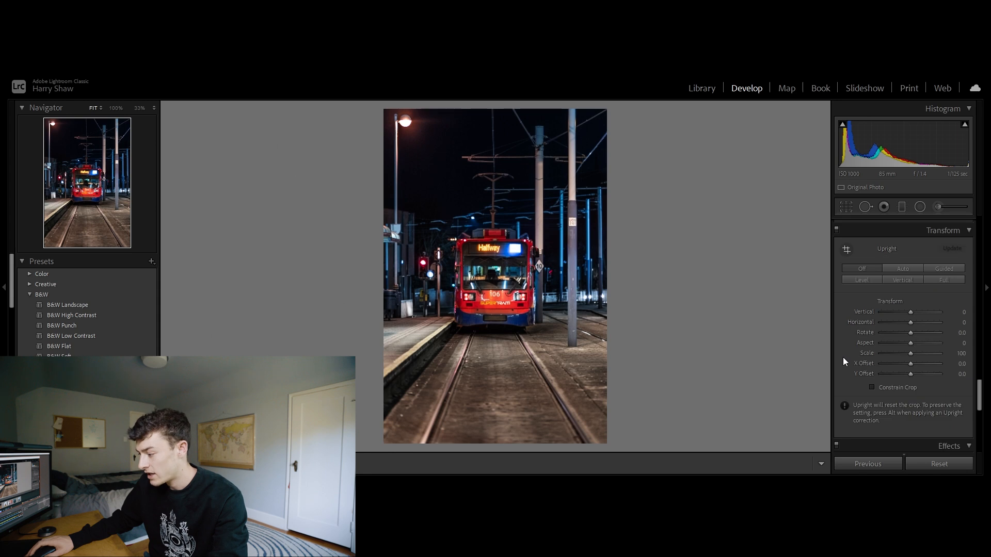
Darken the tram photo's overall look, with Whites at +30 and Blacks at -18, and compare it with the unedited version
left_click(903, 348)
left_click_drag(904, 348, 894, 367)
left_click_drag(449, 254, 451, 256)
left_click(954, 463)
key("ctrl+z")
left_click(954, 462)
Set the Calibration Shadows Tint to +11 and Green Primary Hue to +30, undoing a trial Blue Primary Hue of -16
scroll(847, 317, "down", 10)
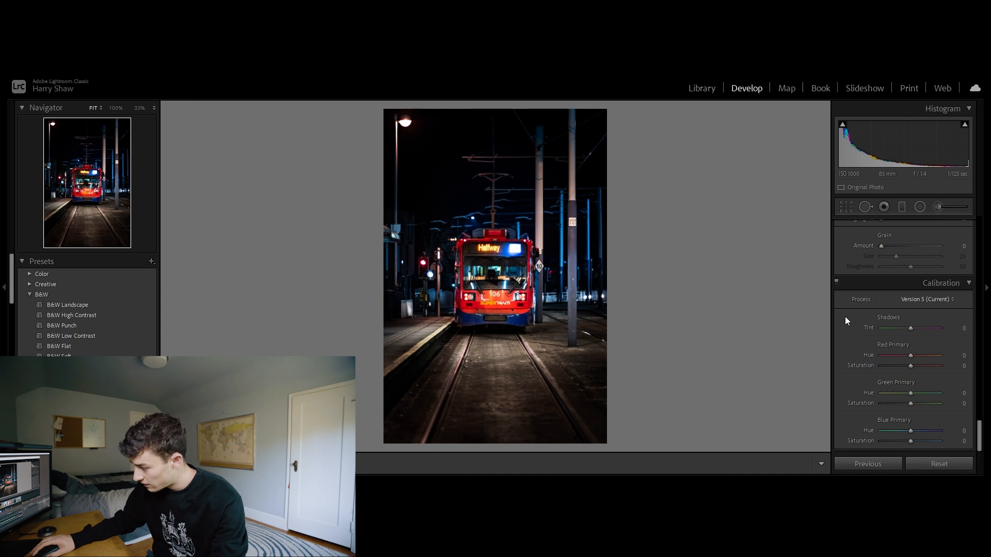
left_click_drag(906, 326, 916, 330)
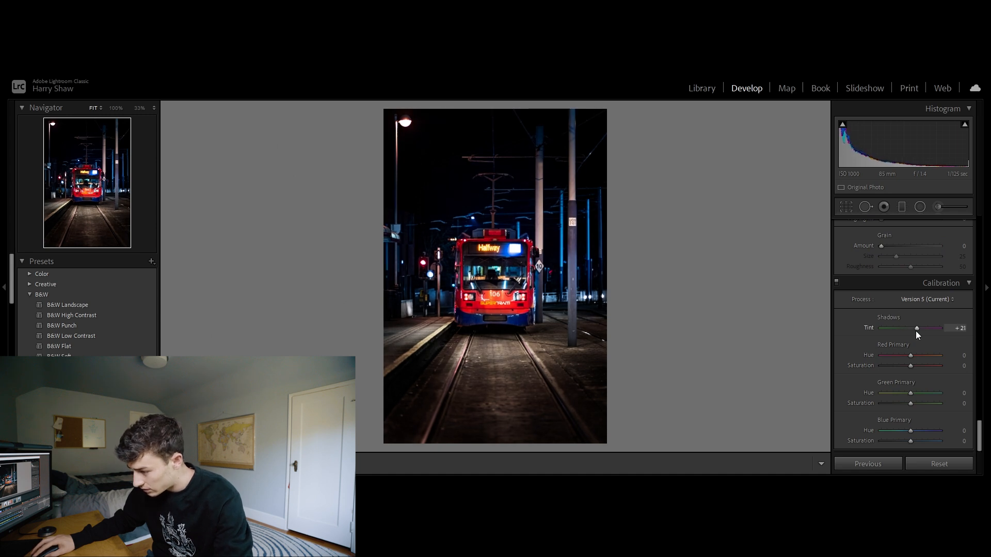
key("ctrl+z")
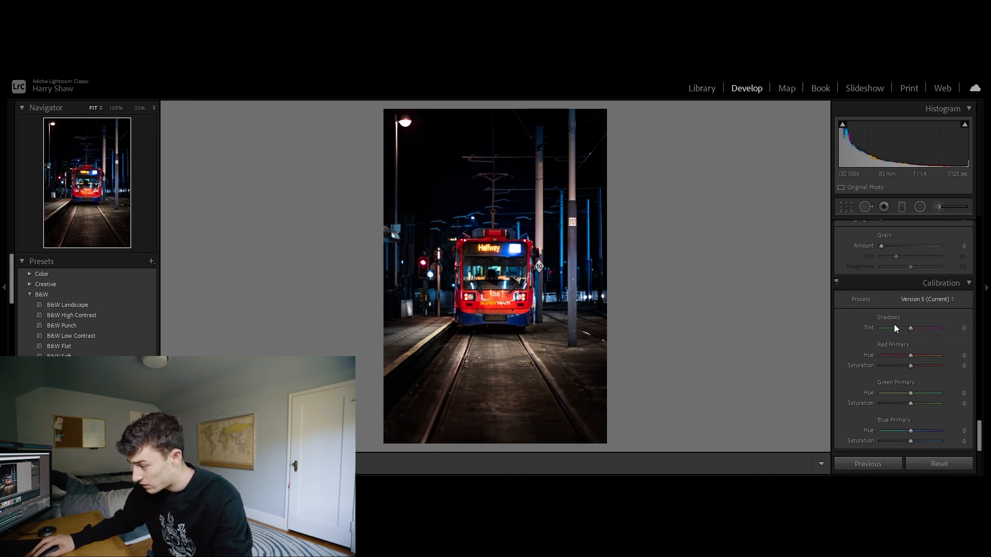
left_click_drag(911, 329, 922, 357)
key("ctrl+z")
mouse_move(910, 393)
left_mouse_down()
mouse_move(885, 393)
mouse_move(940, 389)
mouse_move(909, 390)
mouse_move(918, 393)
left_mouse_up()
key("ctrl+z")
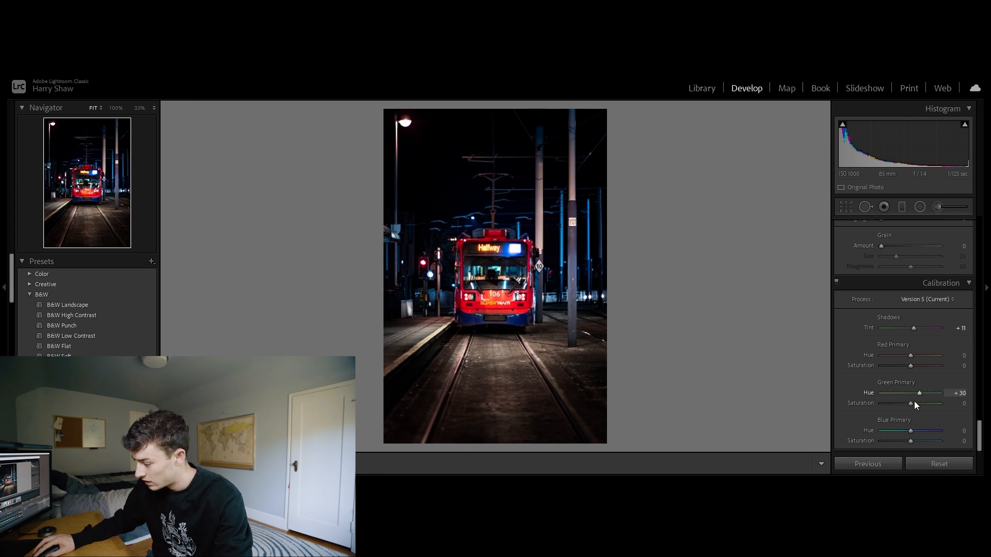
mouse_move(910, 431)
left_mouse_down()
mouse_move(897, 431)
mouse_move(920, 432)
mouse_move(905, 439)
left_mouse_up()
key("ctrl+z")
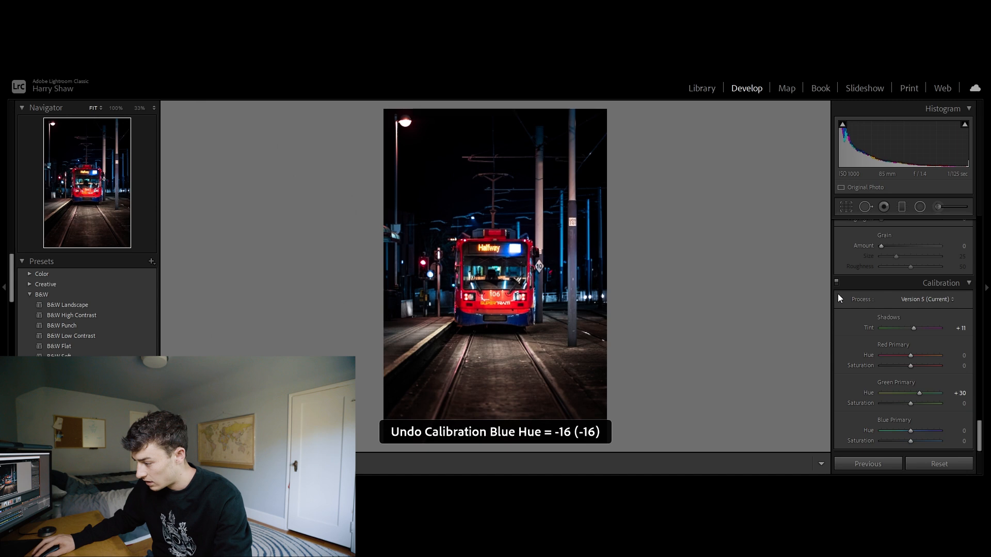
left_click(939, 464)
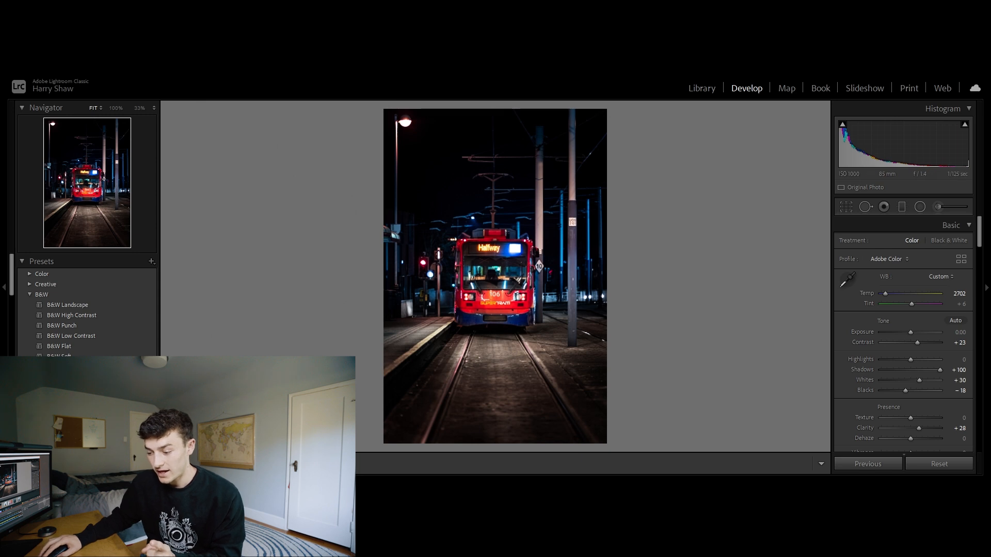
Open the edited tram photo in Adobe Photoshop for further editing
right_click(159, 169)
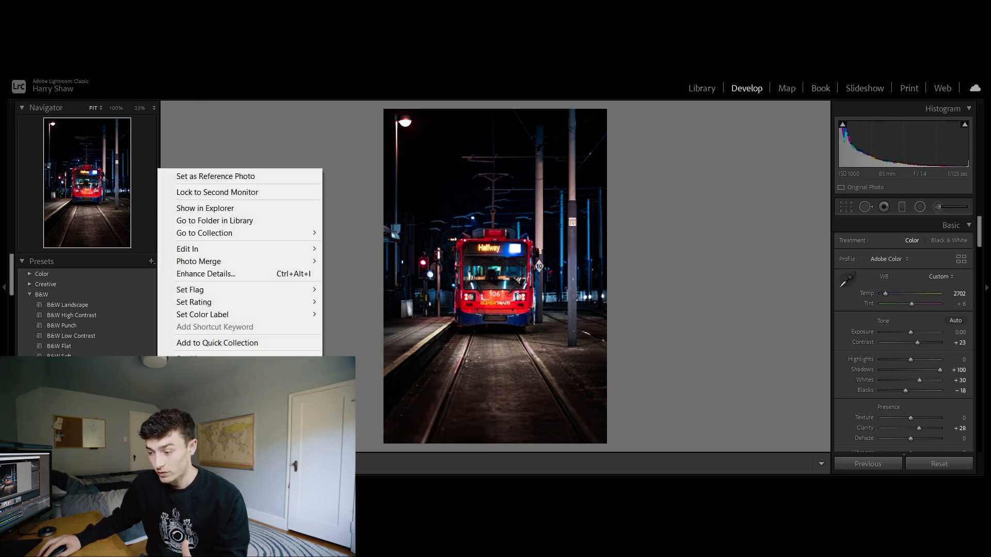
mouse_move(262, 254)
left_click(437, 250)
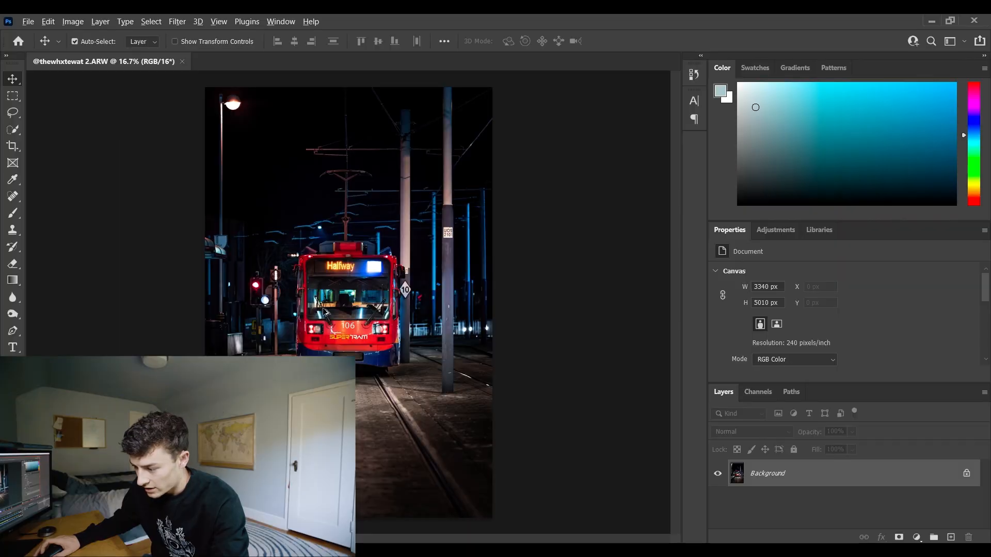
Check the tram's detail at close range and duplicate the Background layer
scroll(337, 326, "up", 4)
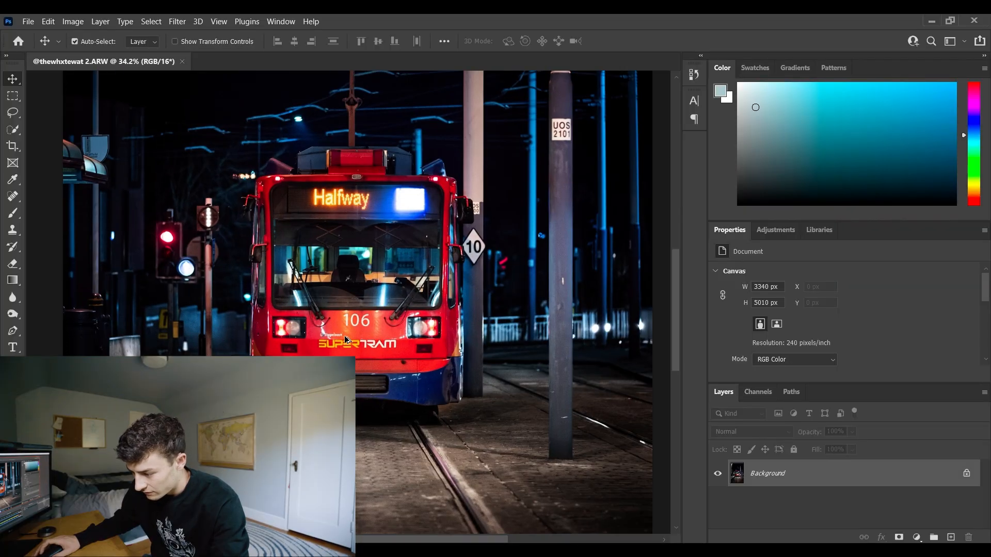
scroll(337, 326, "down", 2)
scroll(351, 310, "up", 2)
scroll(388, 283, "down", 5)
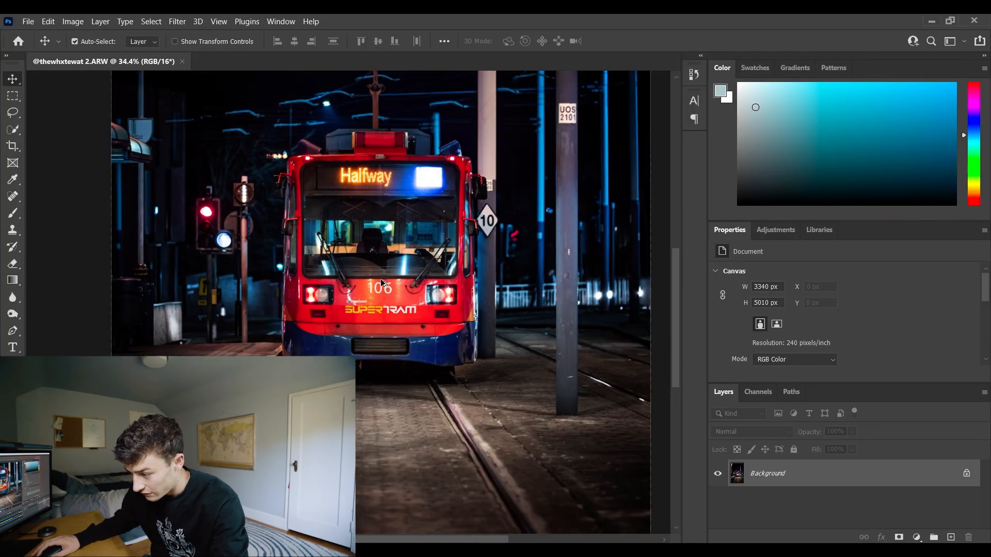
scroll(388, 283, "up", 1)
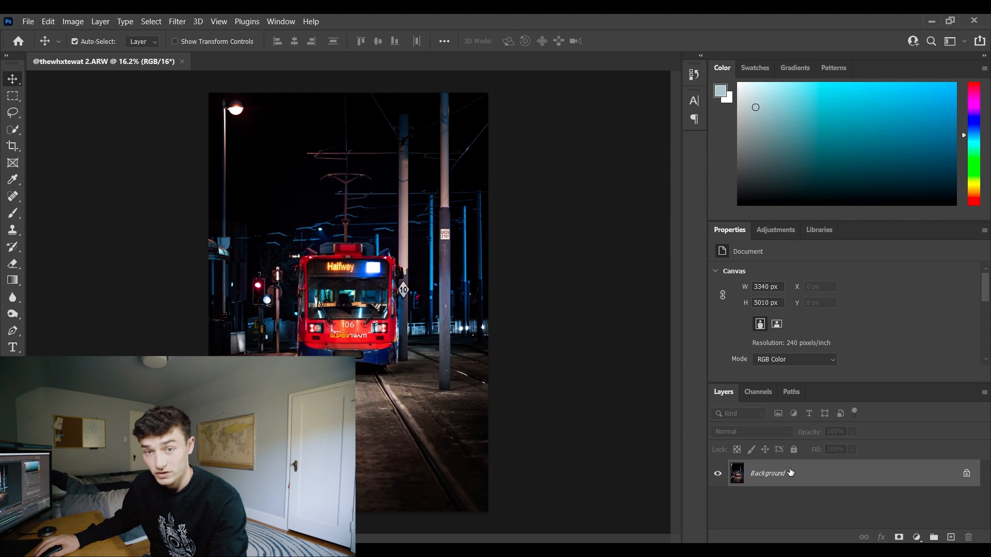
right_click(790, 472)
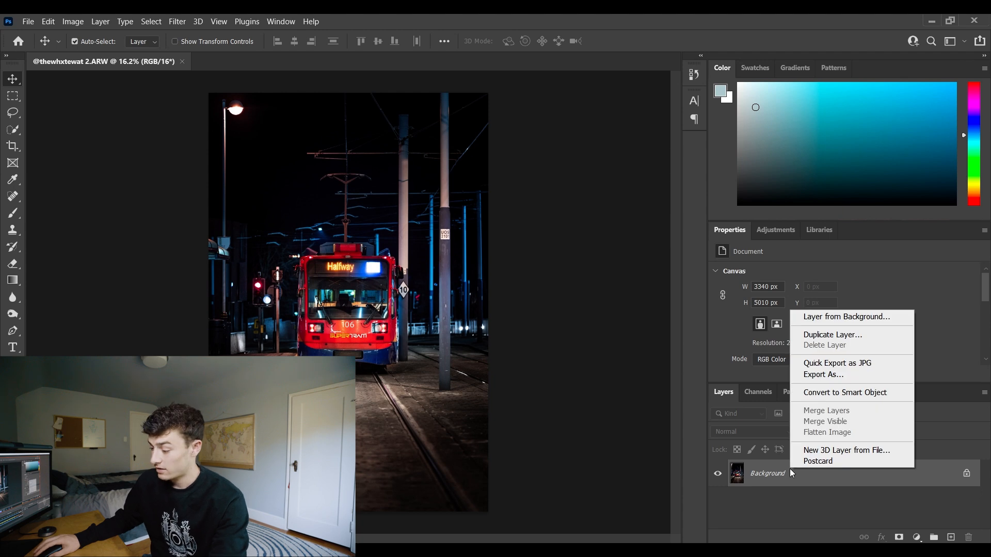
left_click(836, 338)
left_click(953, 163)
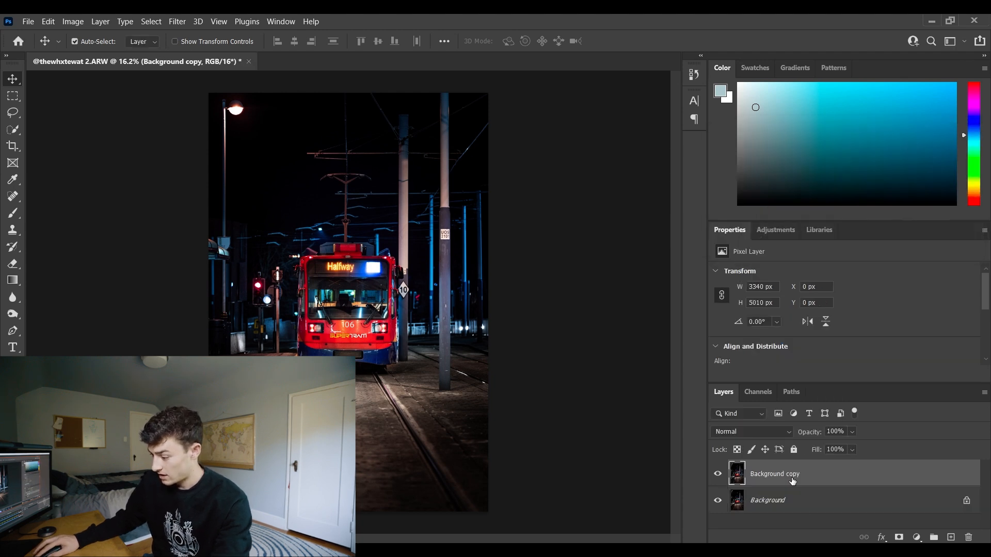
Apply a Radial Blur to the duplicated layer with Amount 10, the Zoom method and Best quality
left_click(175, 21)
mouse_move(261, 182)
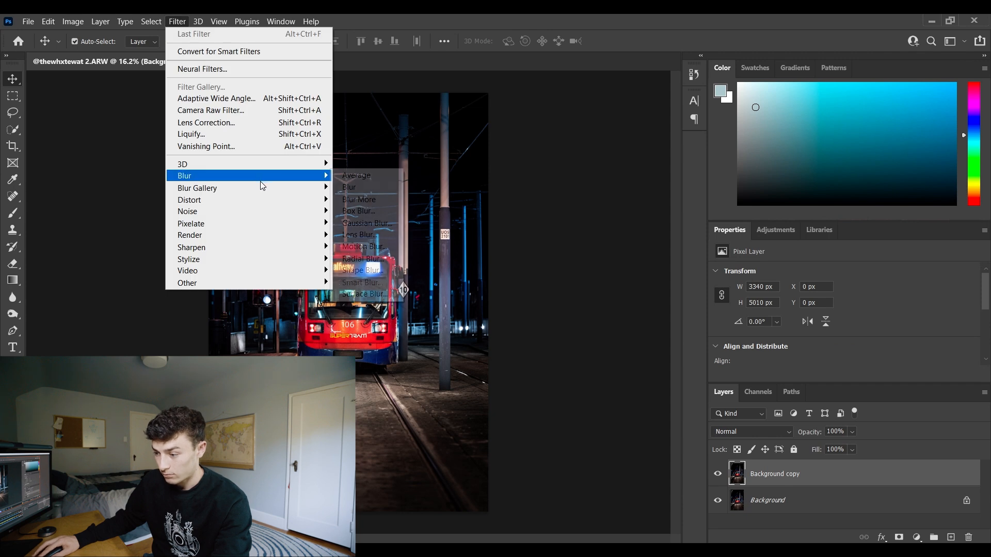
left_click(362, 259)
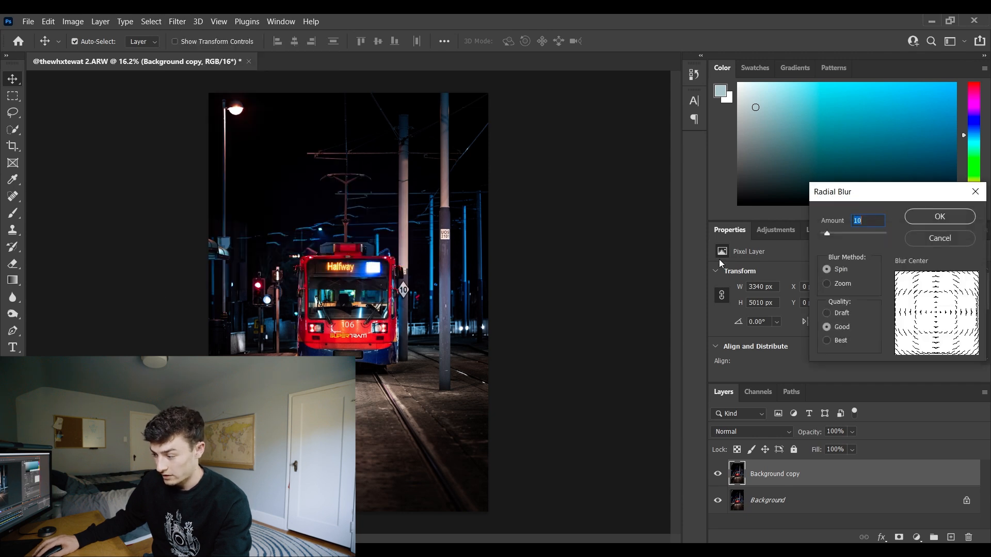
left_click_drag(871, 183, 556, 167)
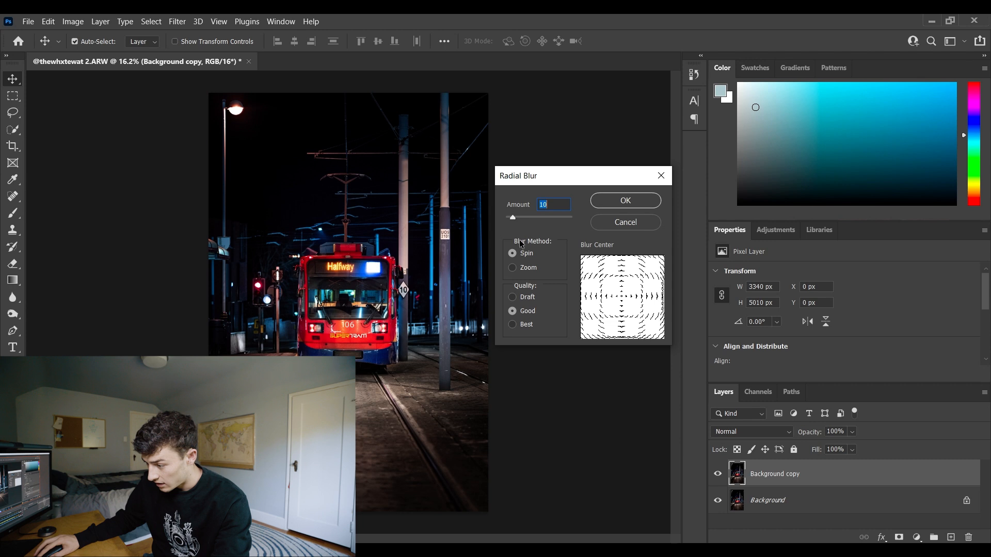
left_click(513, 267)
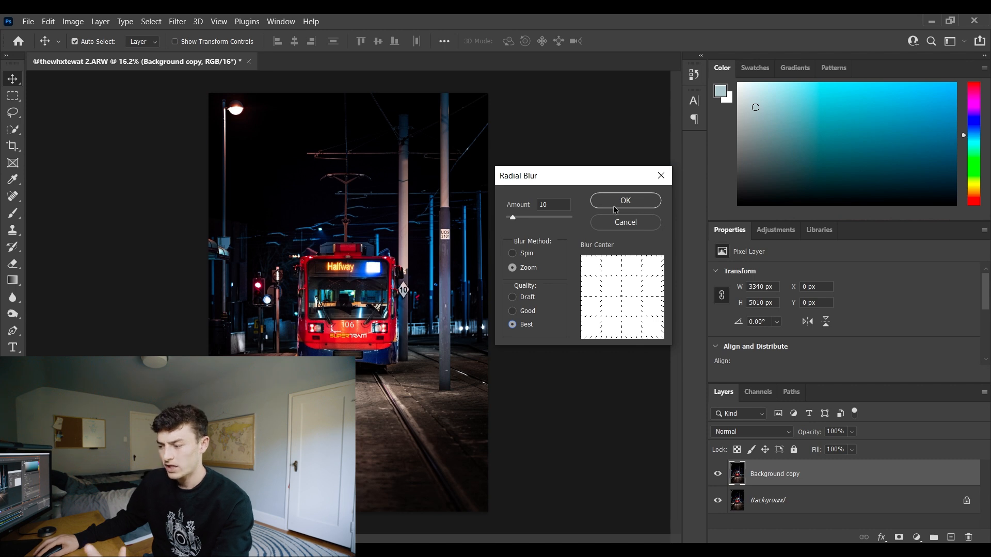
left_click(629, 204)
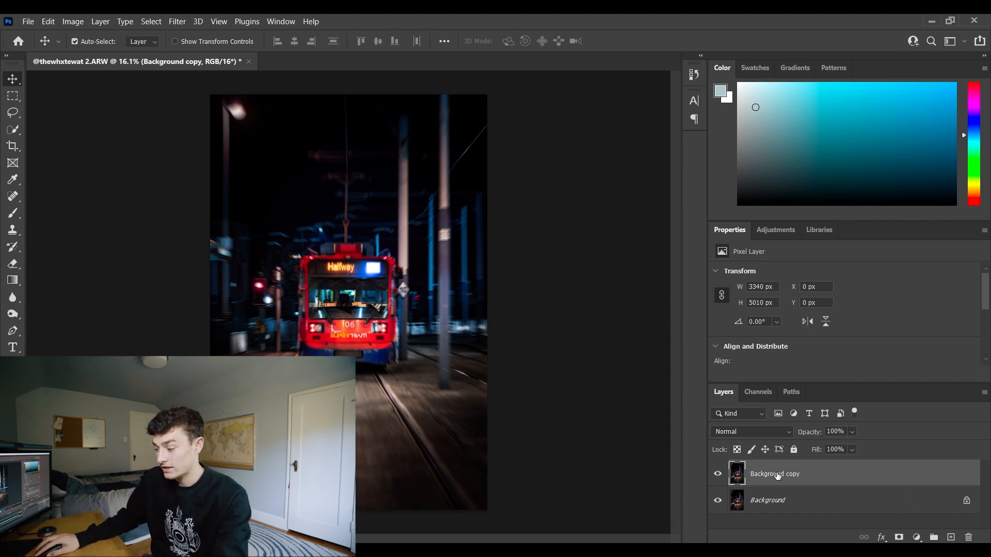
Add a layer mask to the blurred layer and paint black over the tram with a soft 1457 px brush to hide the blur
left_click(899, 538)
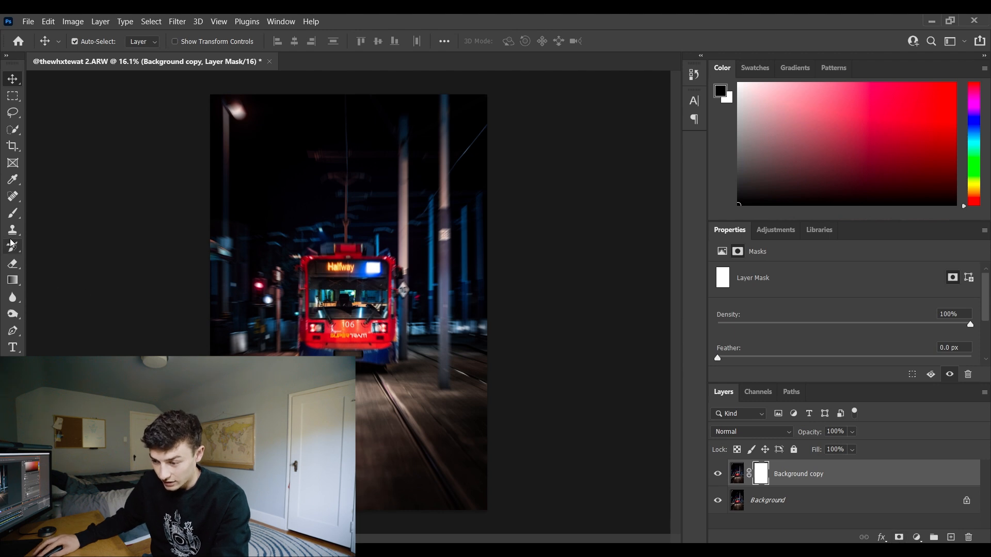
left_click(12, 213)
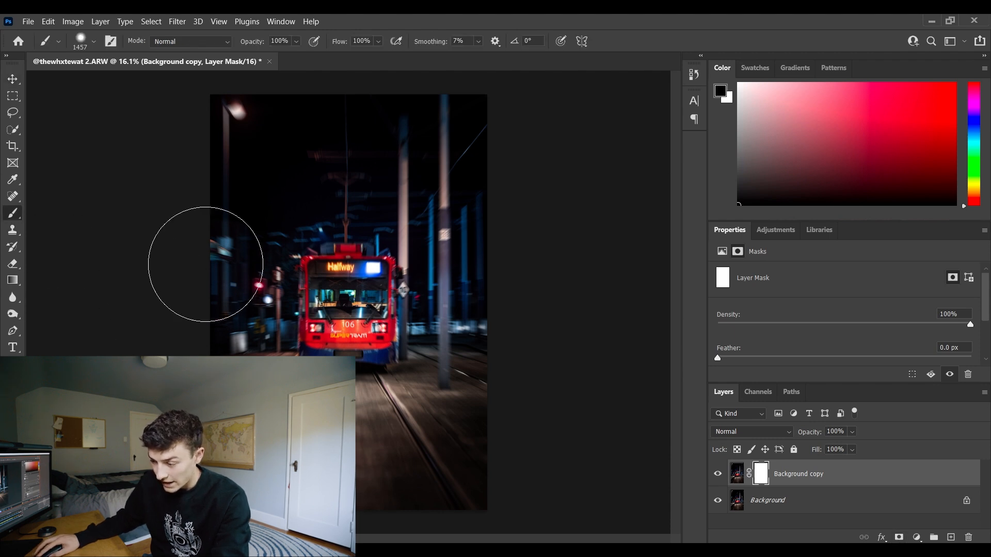
mouse_move(325, 275)
left_mouse_down()
mouse_move(365, 292)
mouse_move(362, 323)
mouse_move(334, 332)
mouse_move(327, 301)
mouse_move(354, 296)
left_mouse_up()
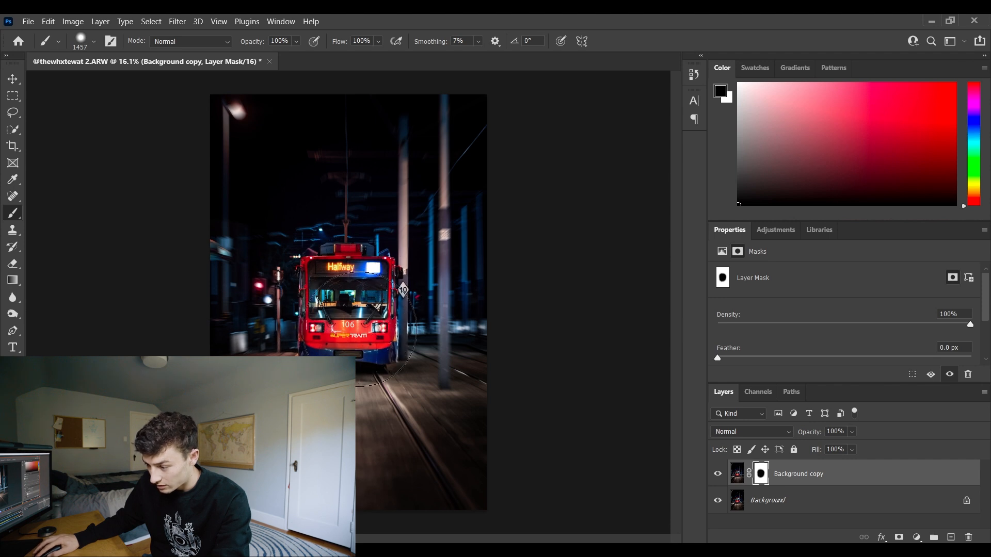
Check the masked blur around the tram at close range, save the photo and switch back to Lightroom Classic
key("v")
scroll(382, 355, "up", 5)
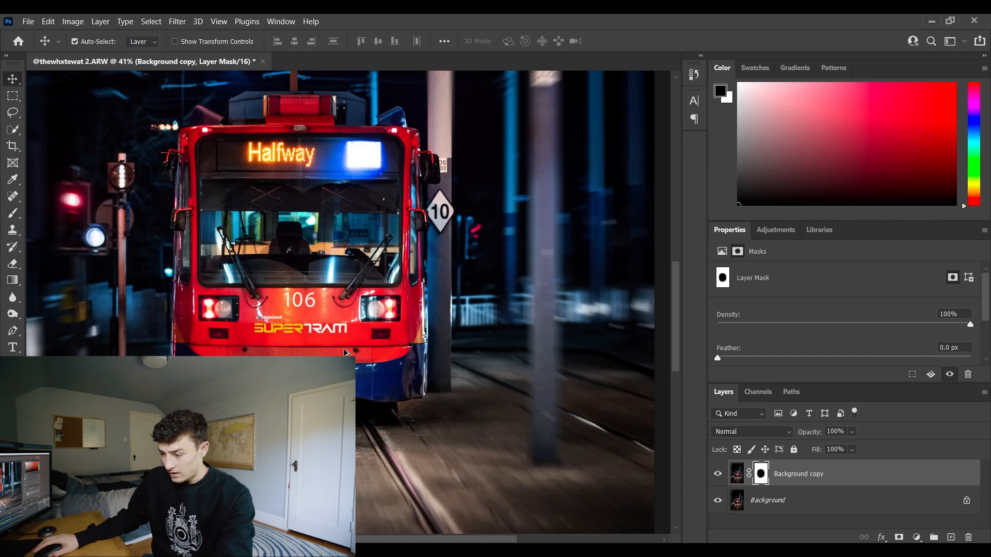
scroll(298, 329, "down", 5)
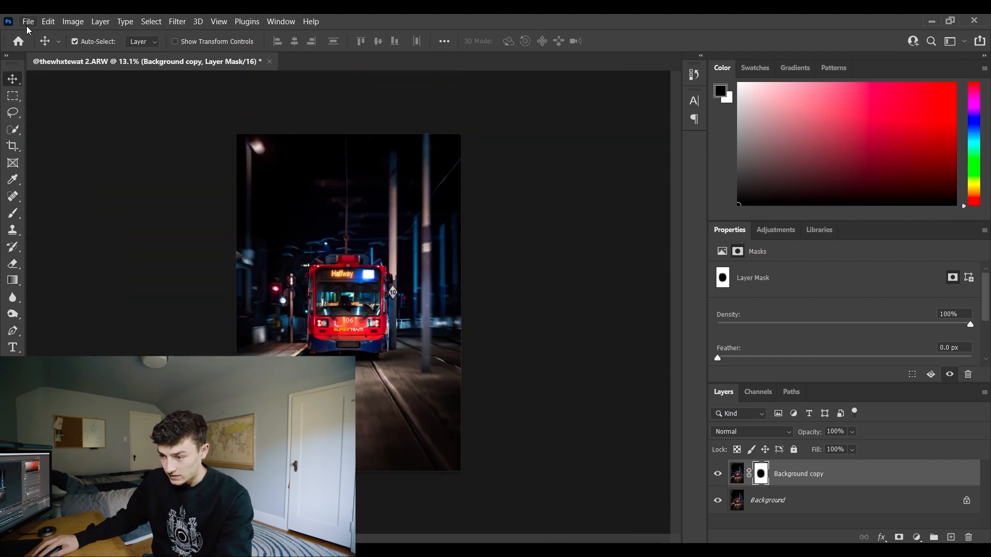
left_click(27, 23)
left_click(89, 153)
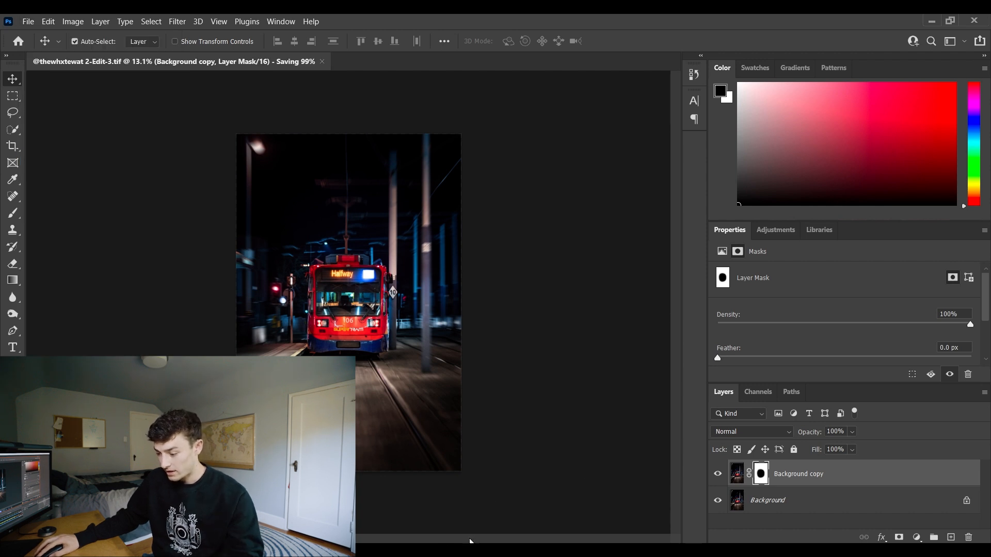
key("alt+Tab")
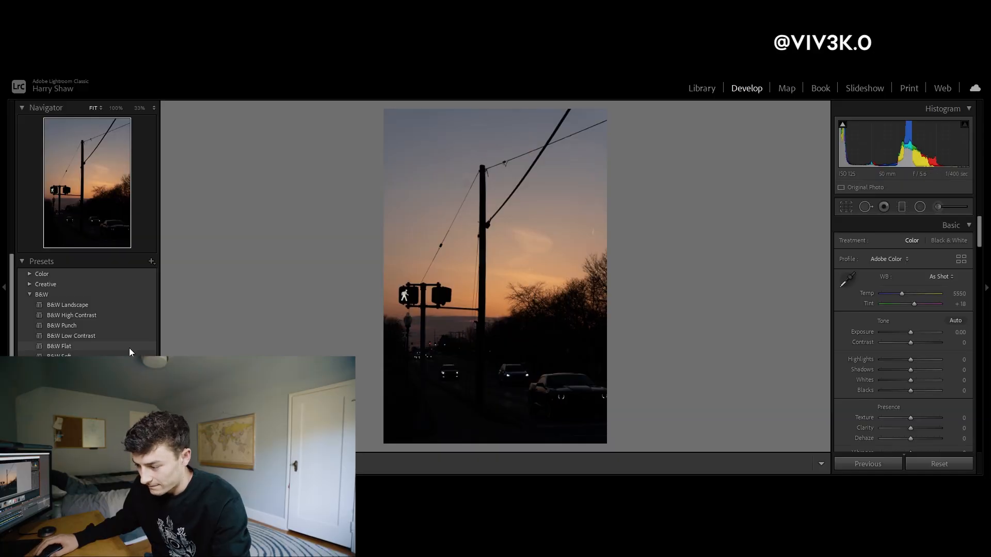
Apply the color preset to the sunset crossing photo and set Exposure to −0.61 and Clarity to −2
left_click(67, 423)
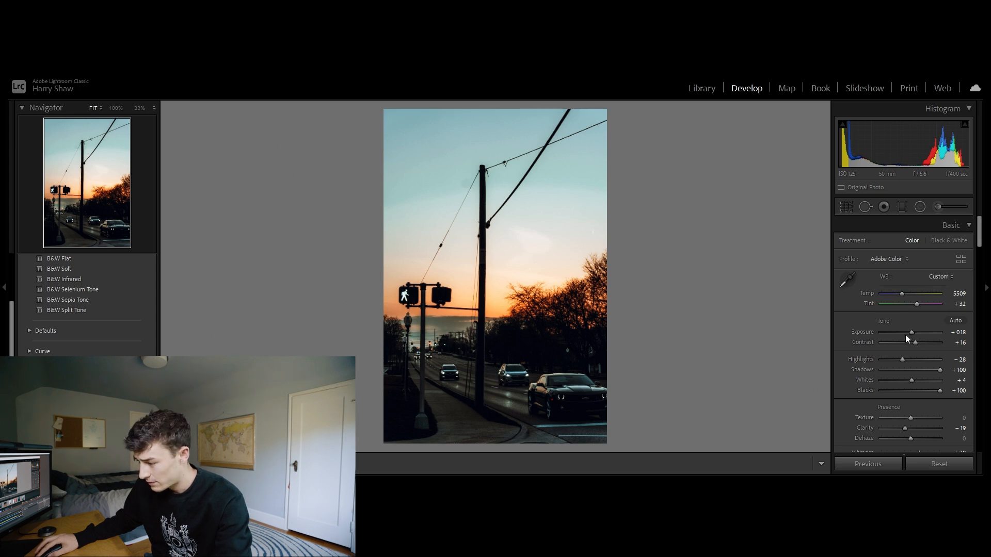
left_click_drag(910, 330, 906, 336)
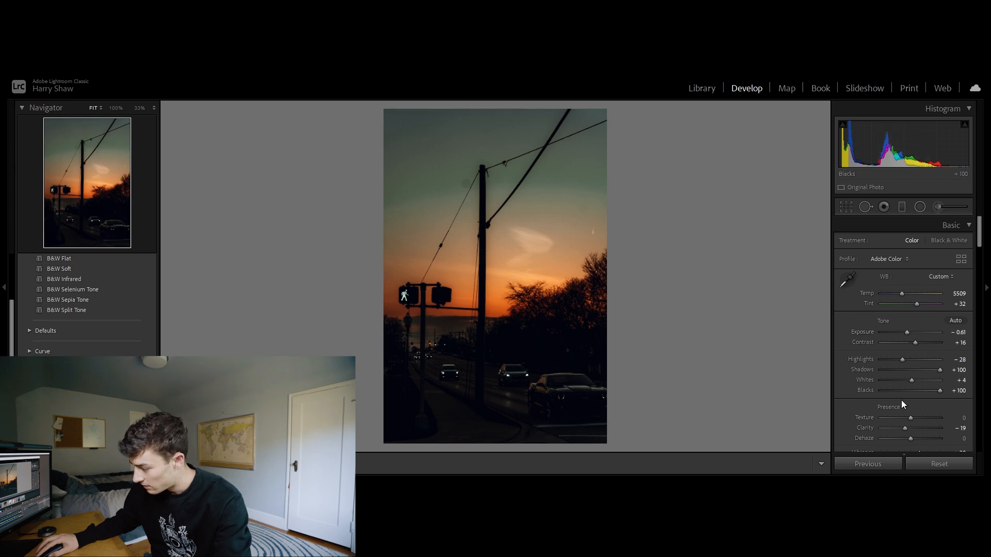
left_click(468, 341)
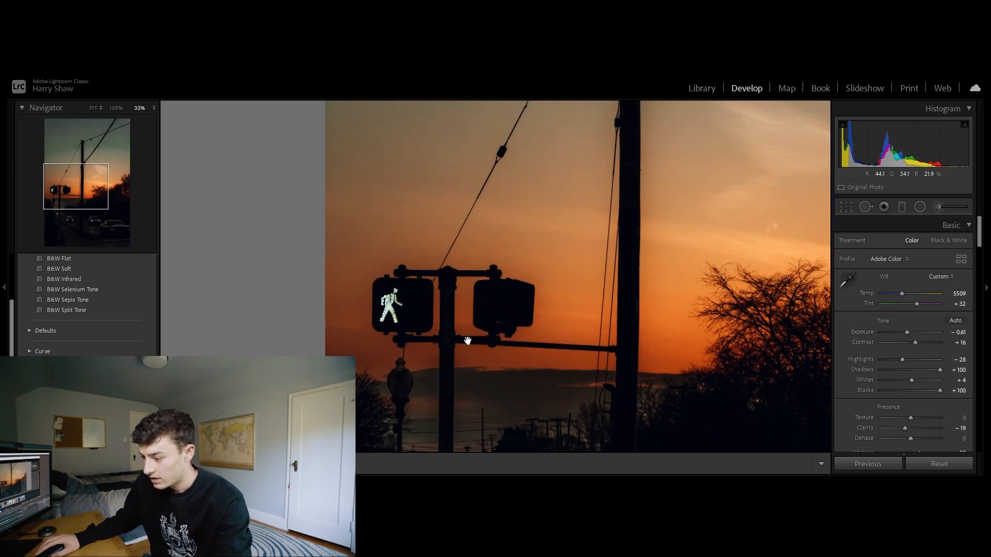
left_click(438, 308)
left_click(442, 293)
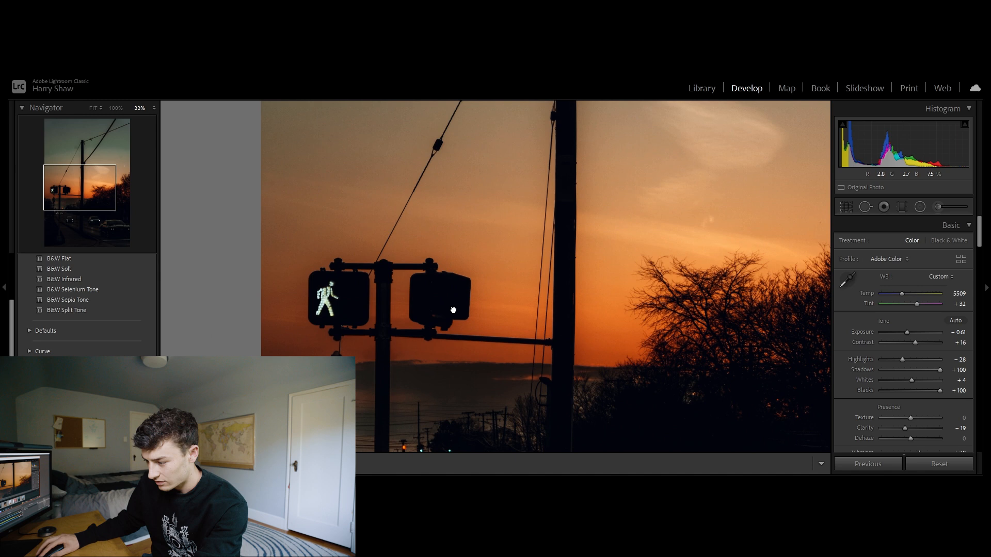
left_click(454, 299)
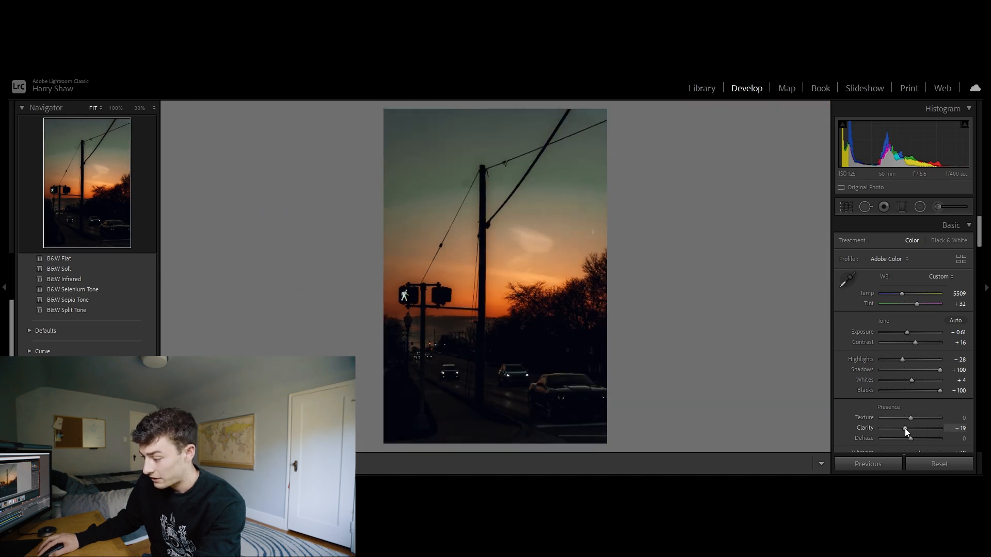
left_click_drag(905, 429, 912, 430)
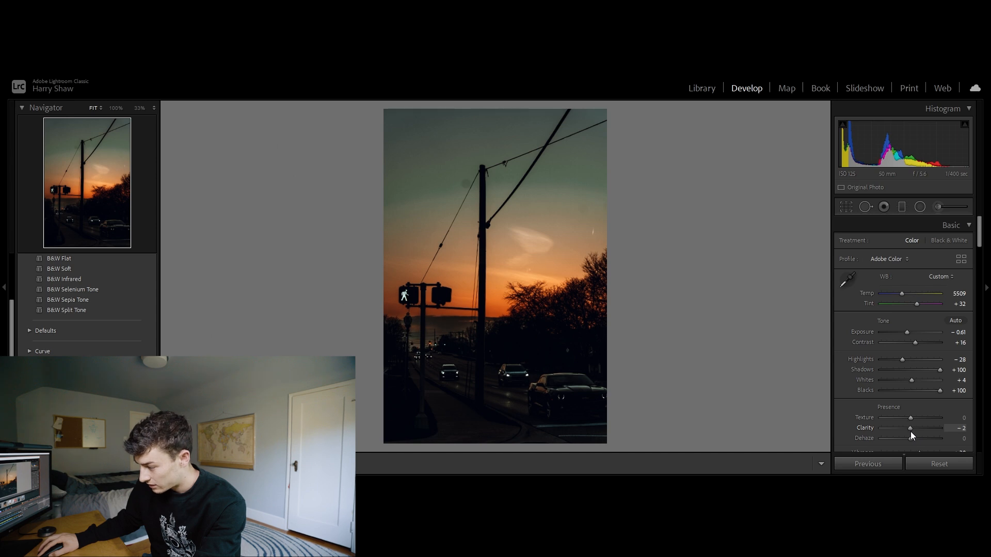
Heal the dark spots in the sky on both sides of the utility pole with Spot Removal in Heal mode
left_click(606, 245)
left_click_drag(606, 245, 472, 260)
left_click(472, 259)
left_click(468, 183)
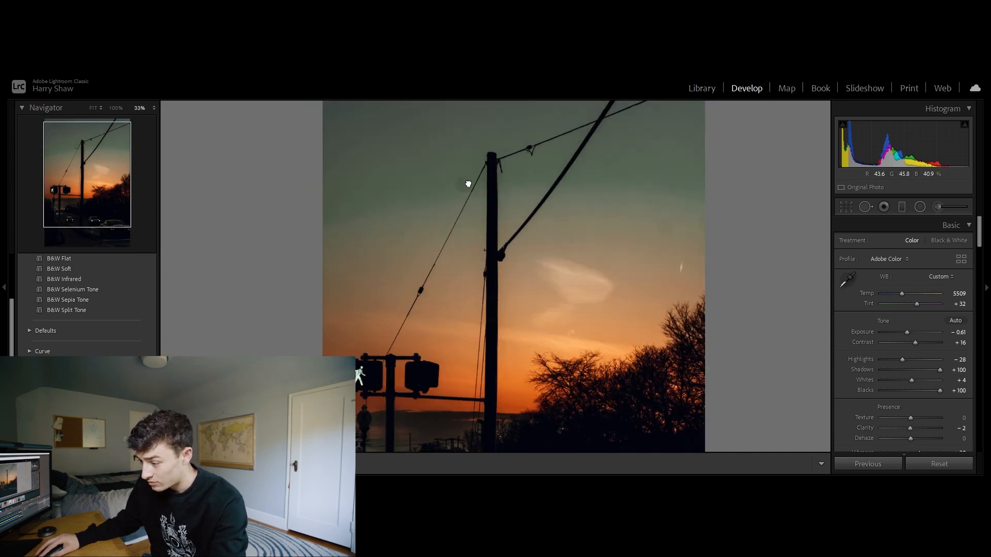
key("q")
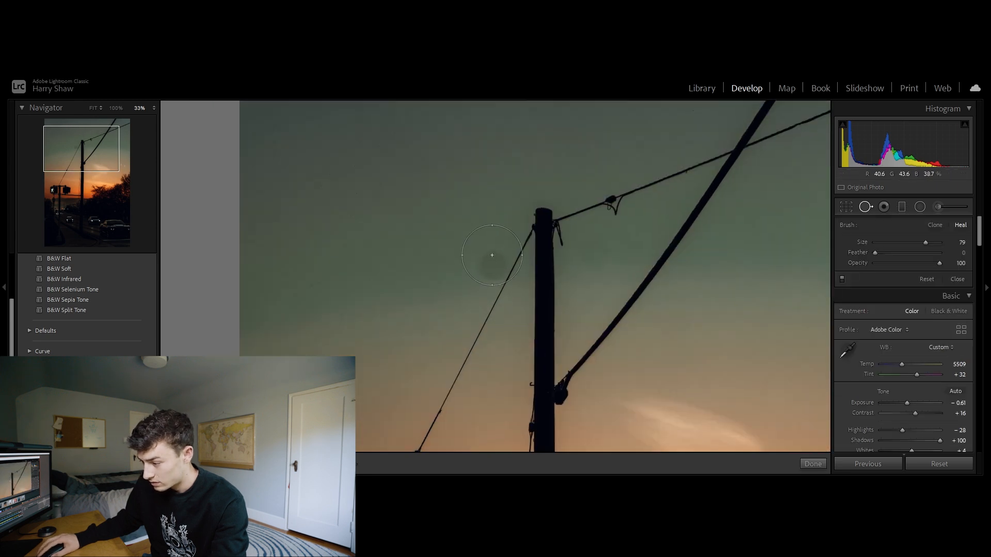
left_click(488, 262)
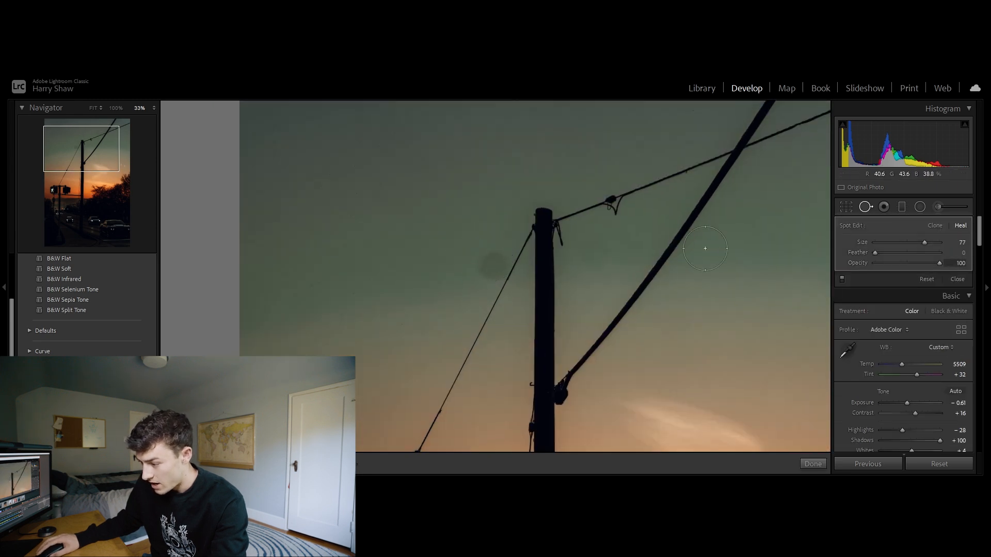
left_click(598, 252)
key("z")
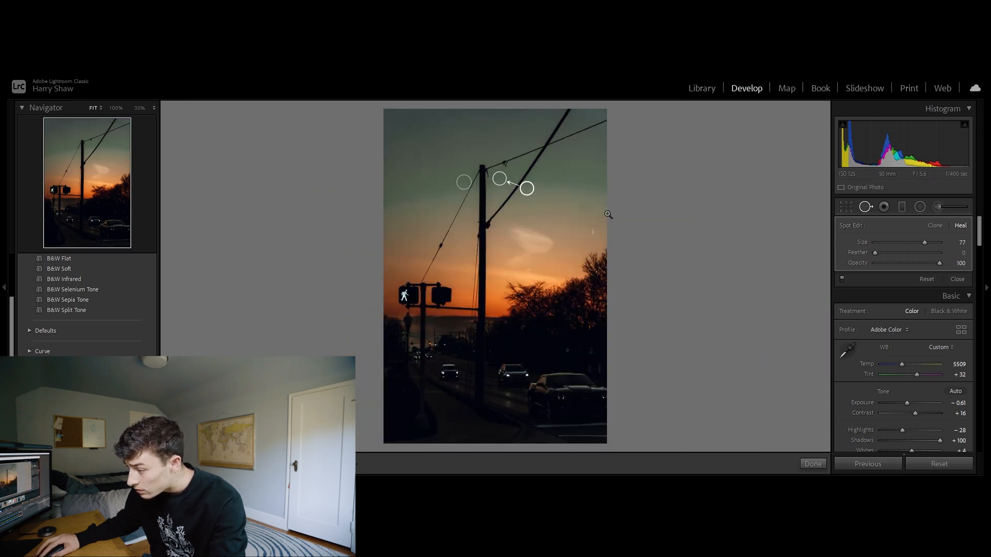
Heal the spot and the small light streak in the sky above the trees and finish spot removal
left_click(608, 214)
left_click(536, 190)
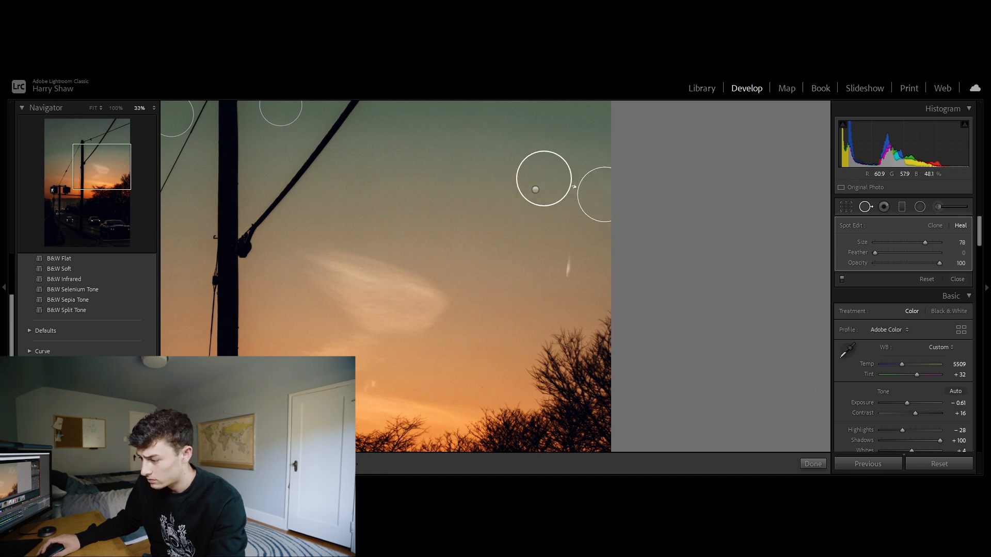
left_click(515, 277)
left_click(591, 250)
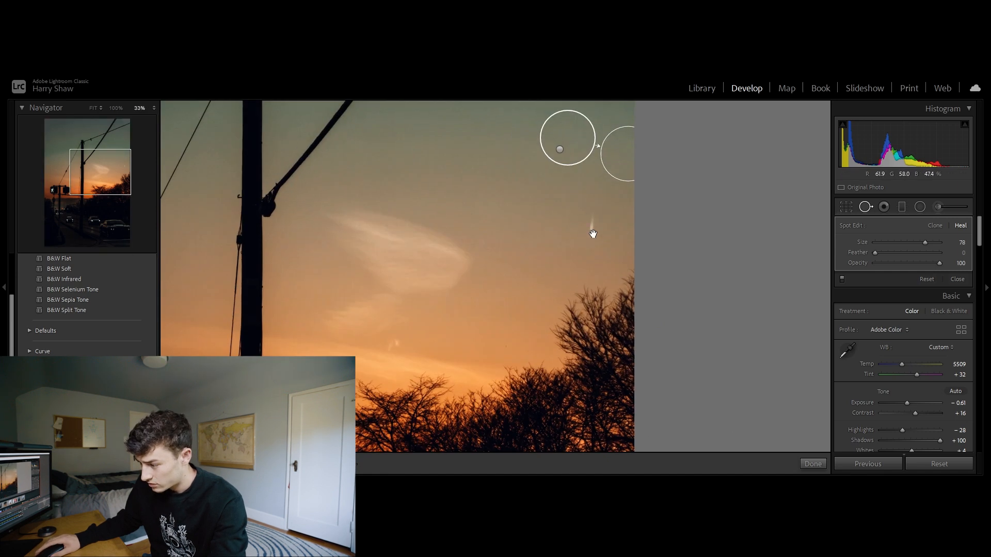
left_click(594, 227)
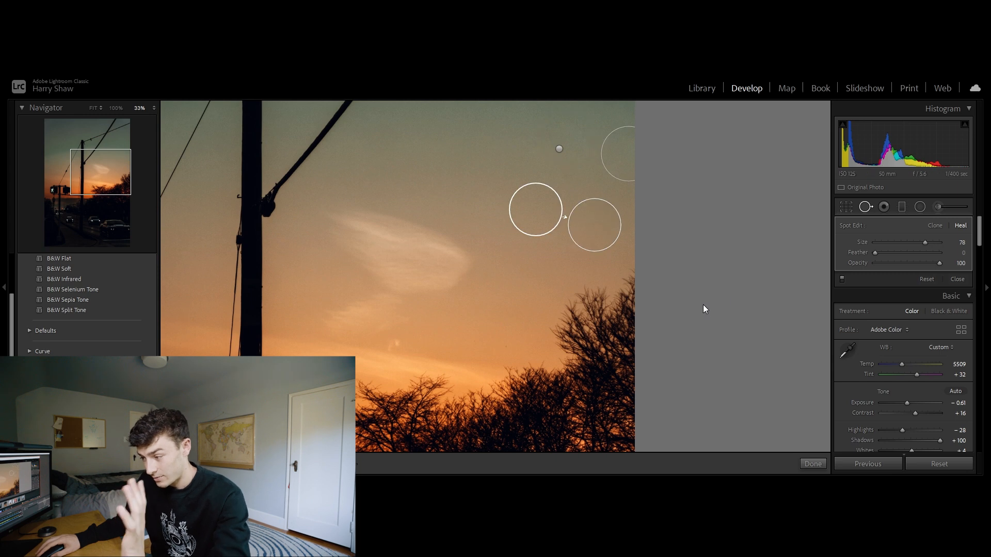
left_click(453, 262)
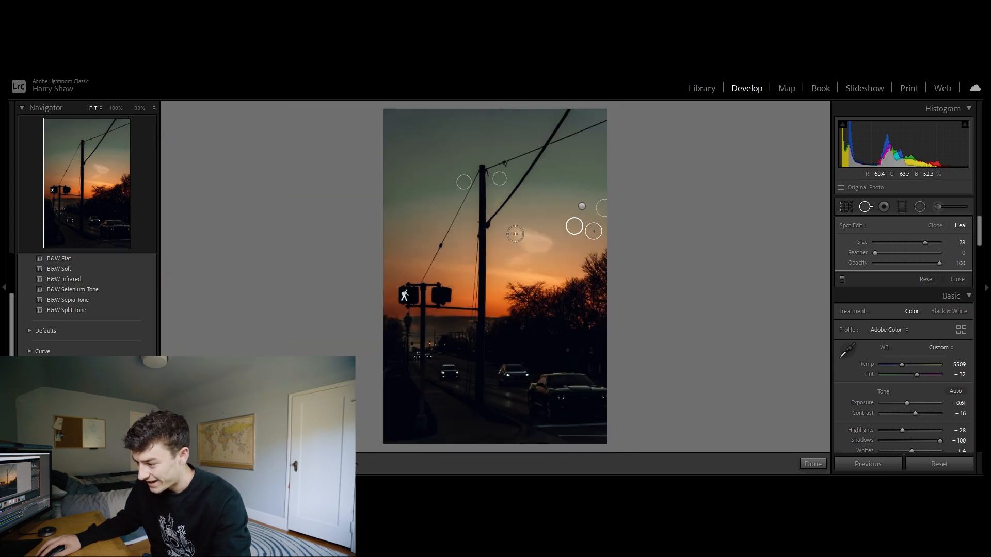
left_click(868, 212)
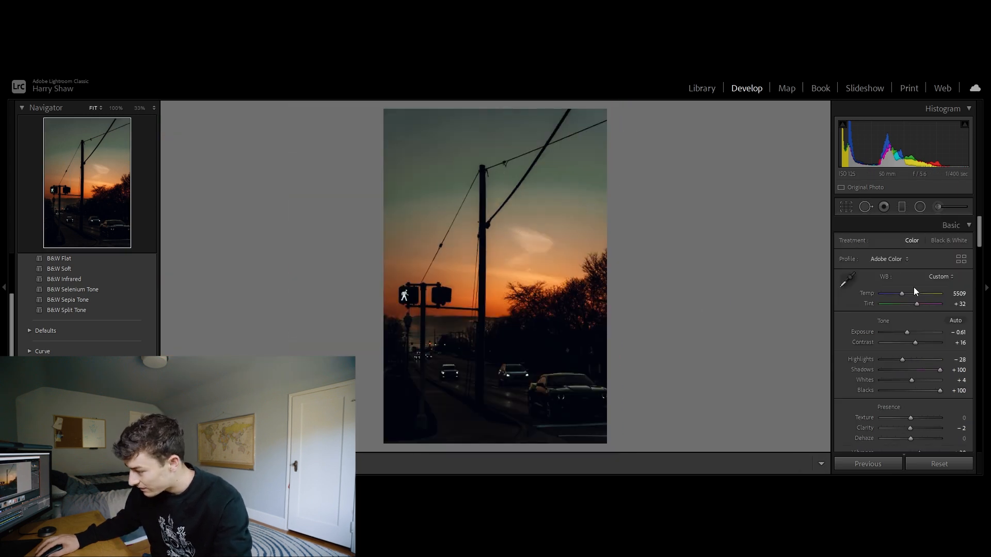
Set the sunset photo's Temp to 7263 and compare the edit with the reset, unedited version
left_click_drag(903, 293, 915, 295)
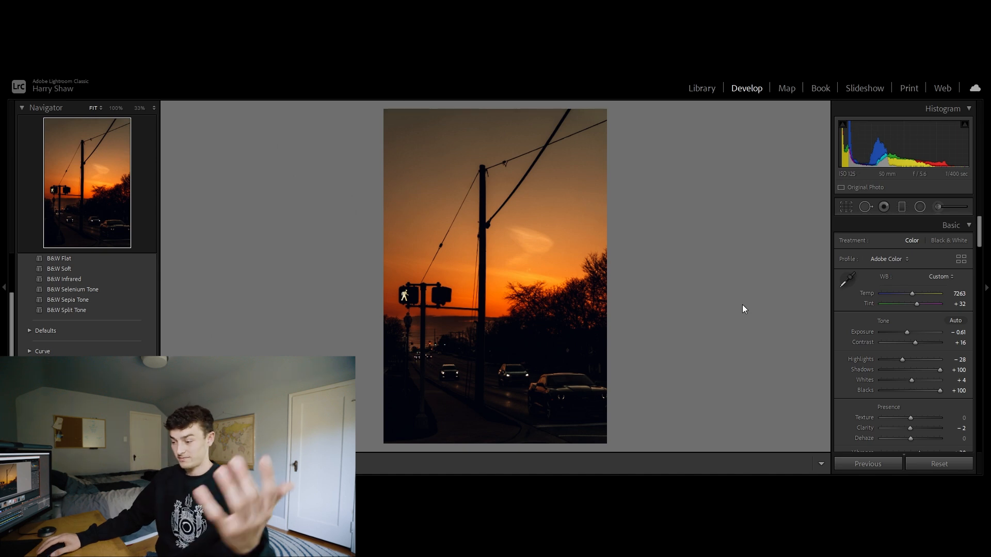
left_click(939, 464)
key("ctrl+z")
left_click(940, 464)
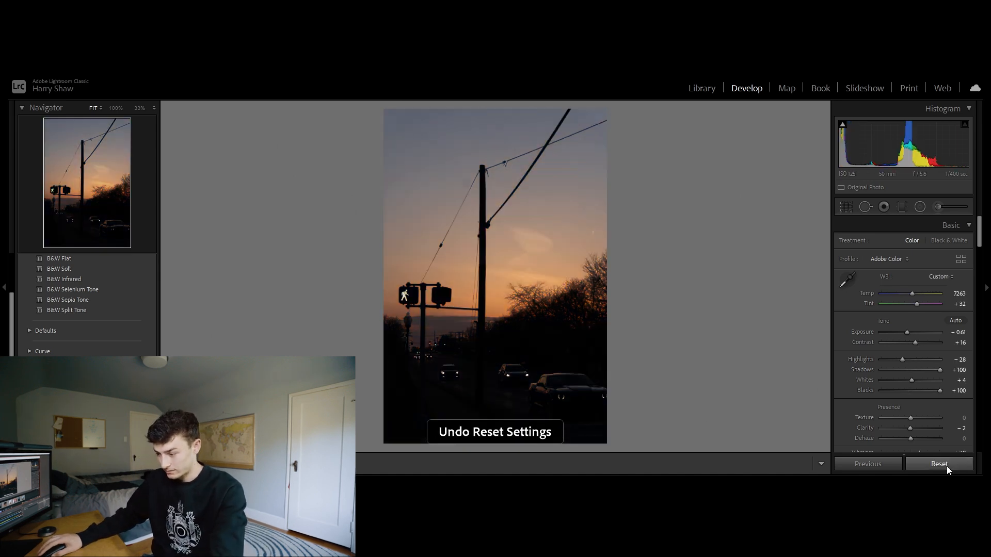
key("ctrl+z")
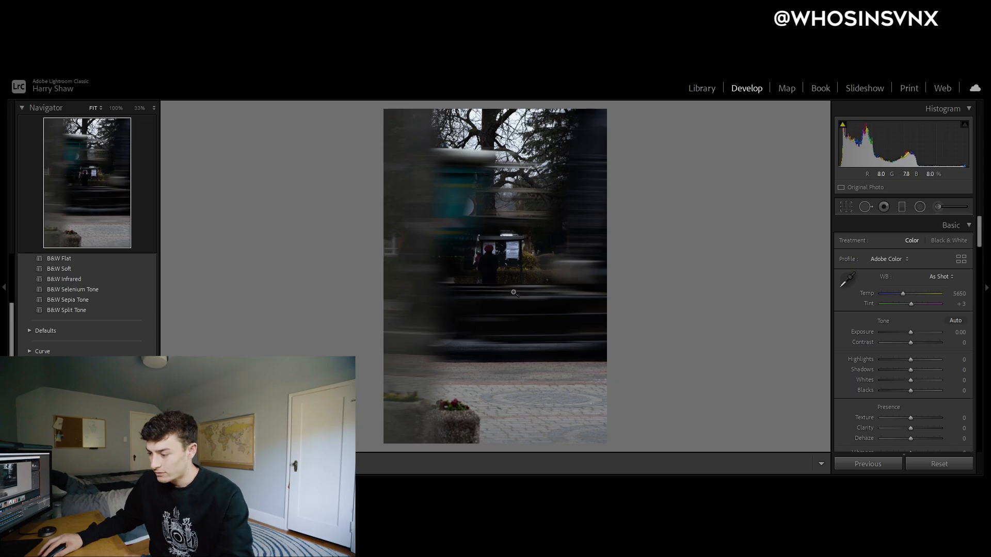
left_click(514, 293)
left_click(535, 292)
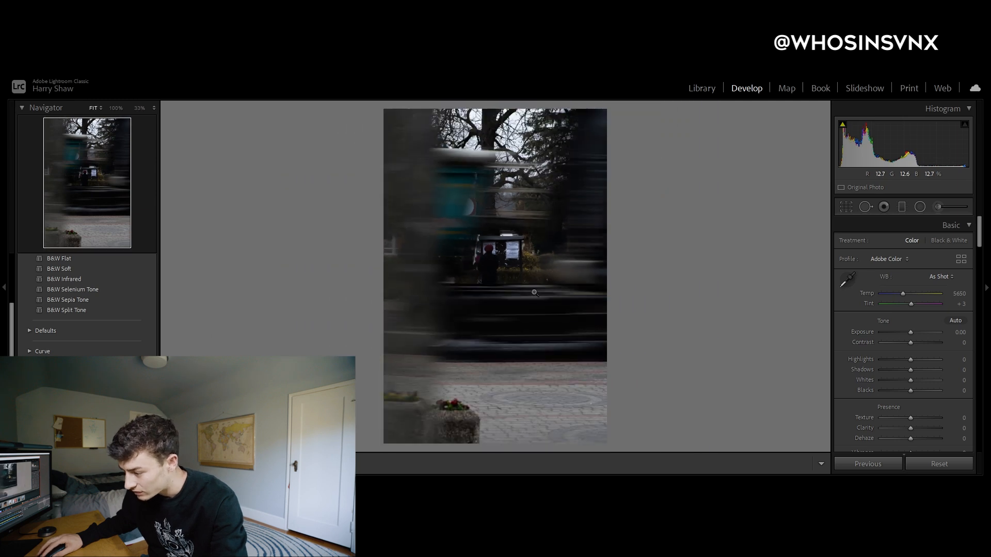
left_click(502, 271)
left_click_drag(501, 270, 504, 380)
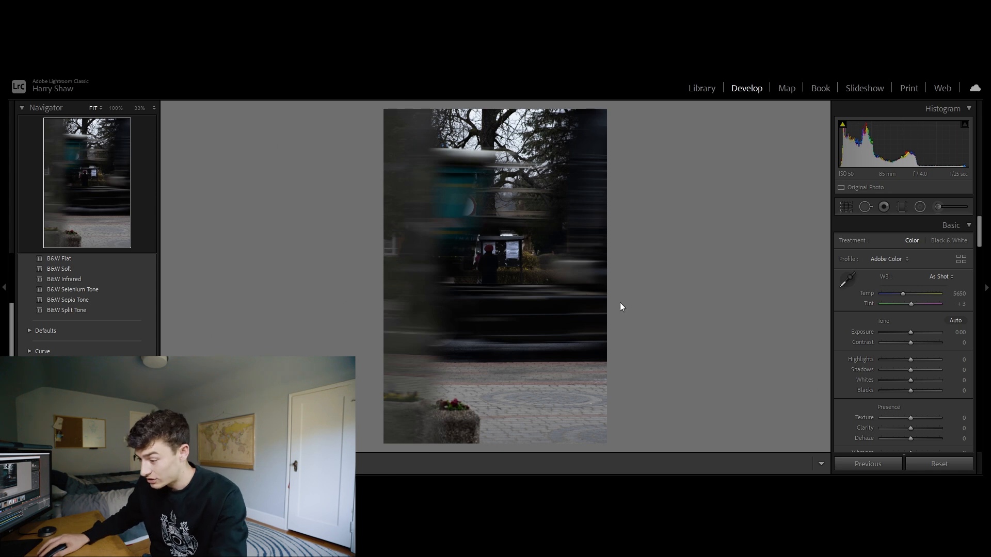
Crop the motion-blurred street photo tightly around the figure at the lit stand, keeping the Original aspect ratio
left_click(845, 208)
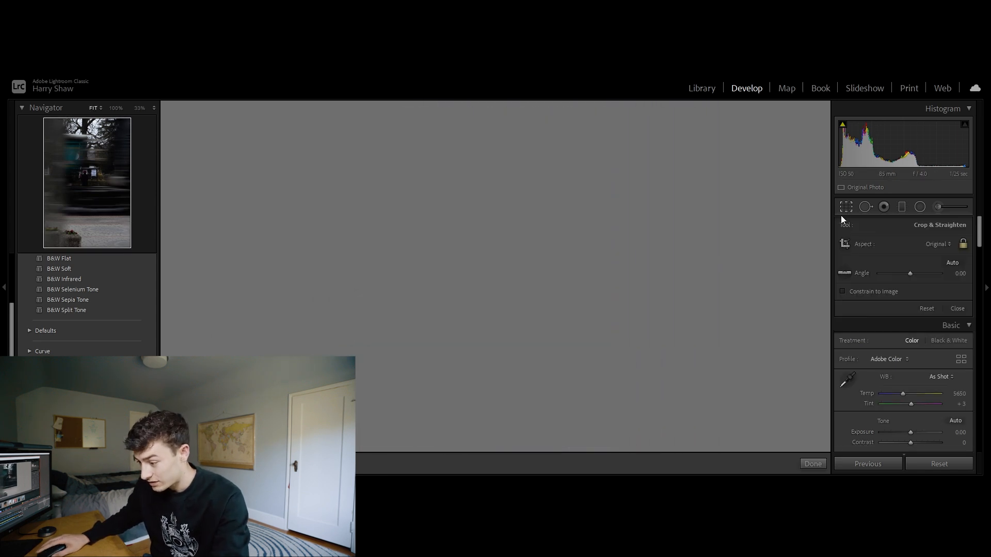
left_click_drag(603, 438, 585, 395)
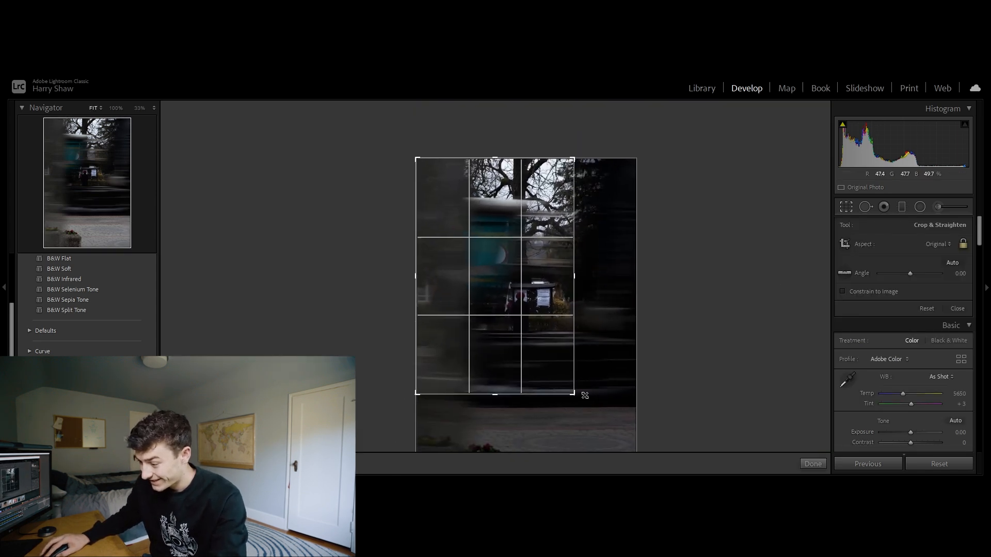
left_click_drag(509, 316, 495, 292)
left_click_drag(494, 396, 498, 382)
left_click_drag(496, 309, 495, 290)
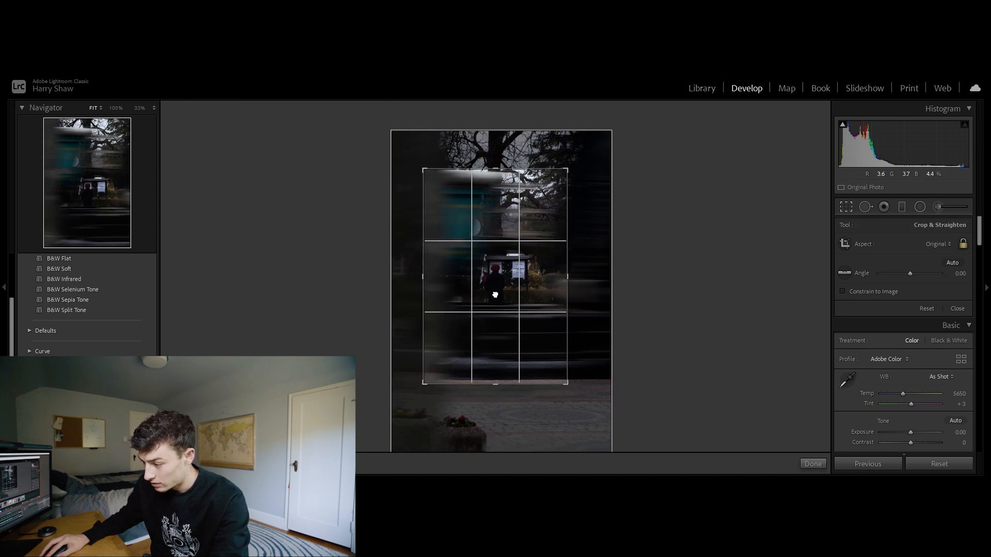
key("Return")
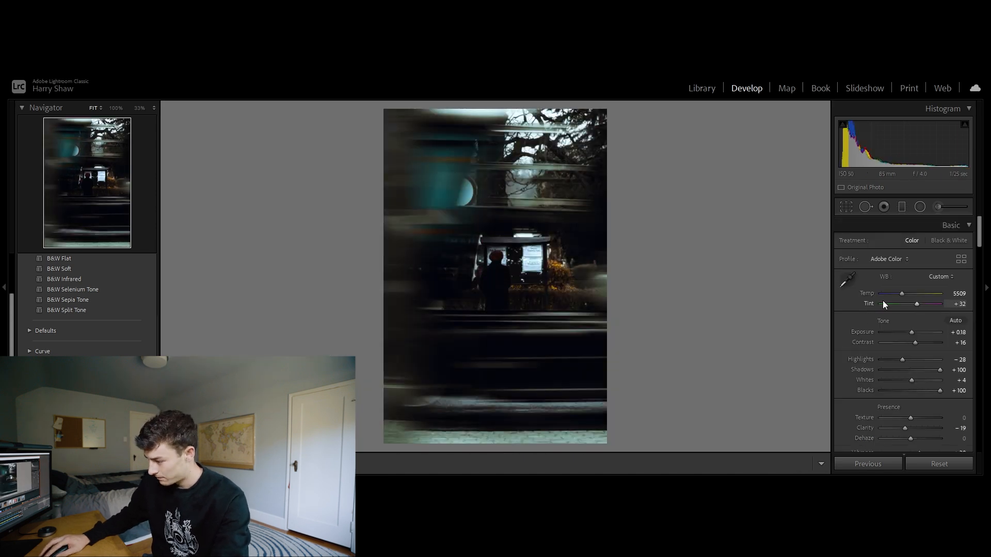
Set the street photo's white balance to Temp 7614 and Tint +61
left_click_drag(916, 308, 901, 299)
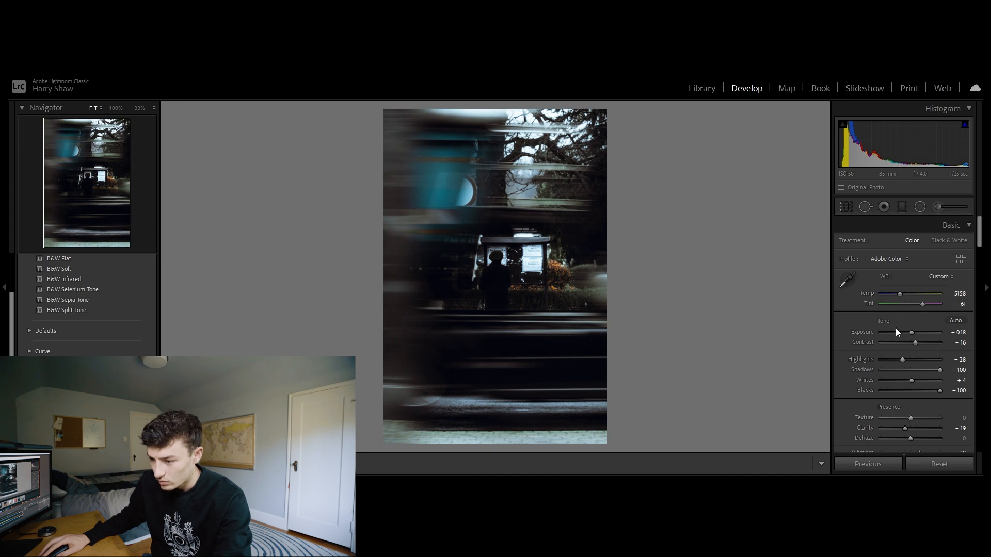
left_click_drag(925, 305, 928, 306)
left_click_drag(899, 293, 913, 299)
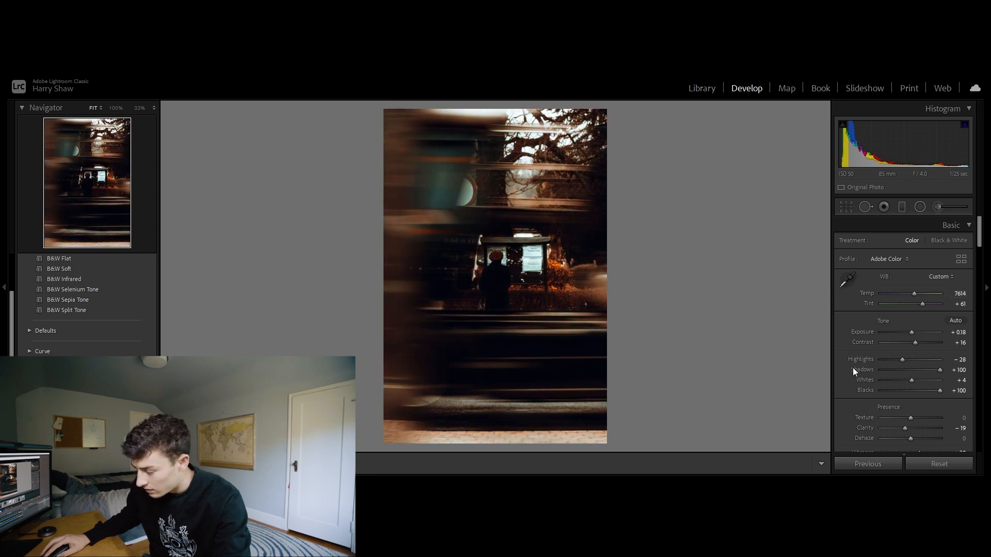
Try to lower the Orange saturation to −45 in the color adjustments
scroll(860, 374, "down", 15)
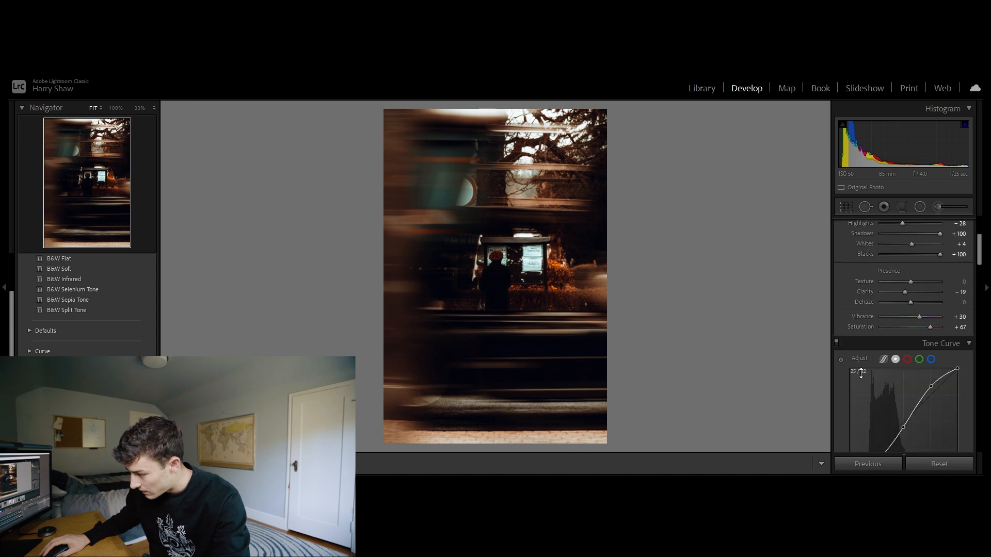
scroll(855, 346, "down", 2)
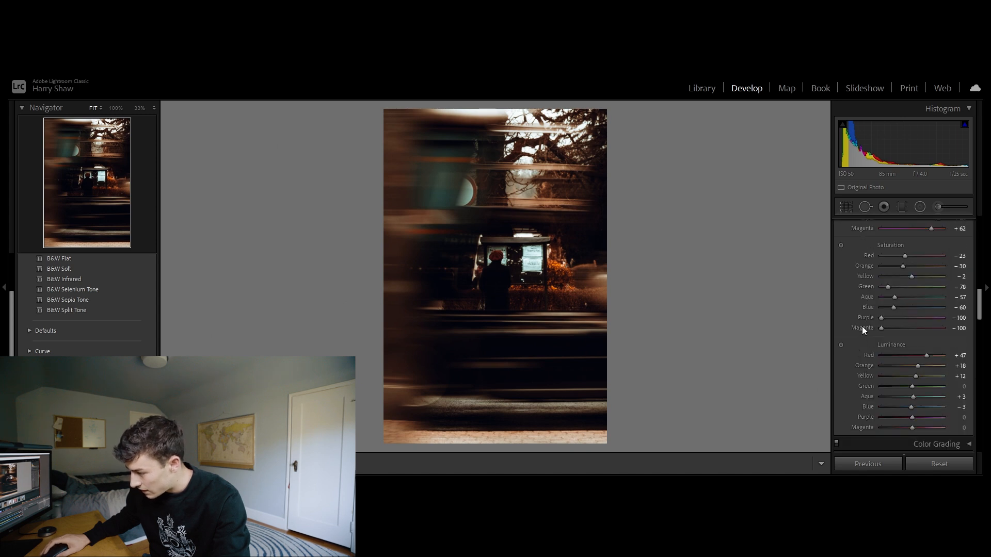
mouse_move(881, 273)
left_mouse_down()
mouse_move(869, 274)
mouse_move(897, 277)
left_mouse_up()
key("ctrl+z")
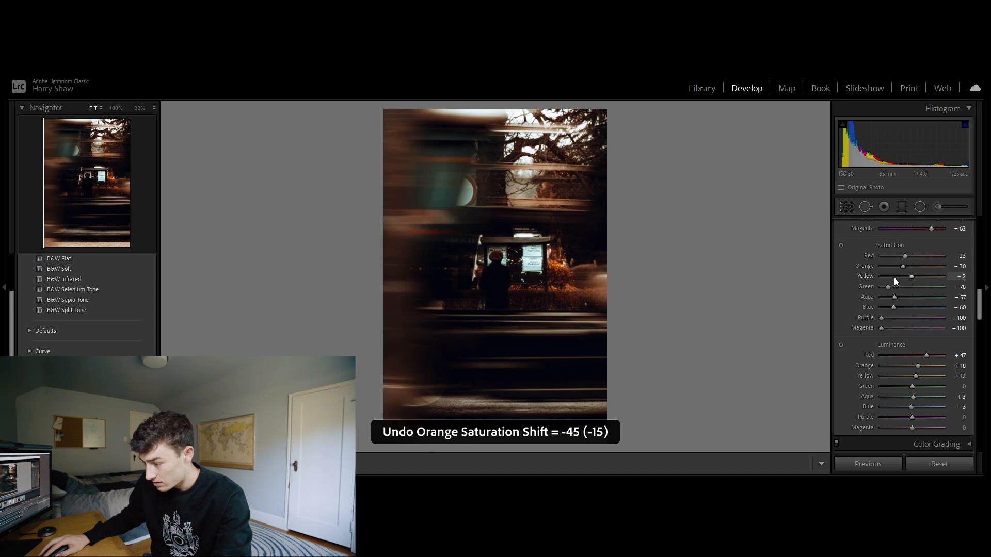
Draw an elliptical radial filter centred on the figure at the lit stand and invert its mask
left_click(920, 207)
left_click_drag(499, 284, 571, 380)
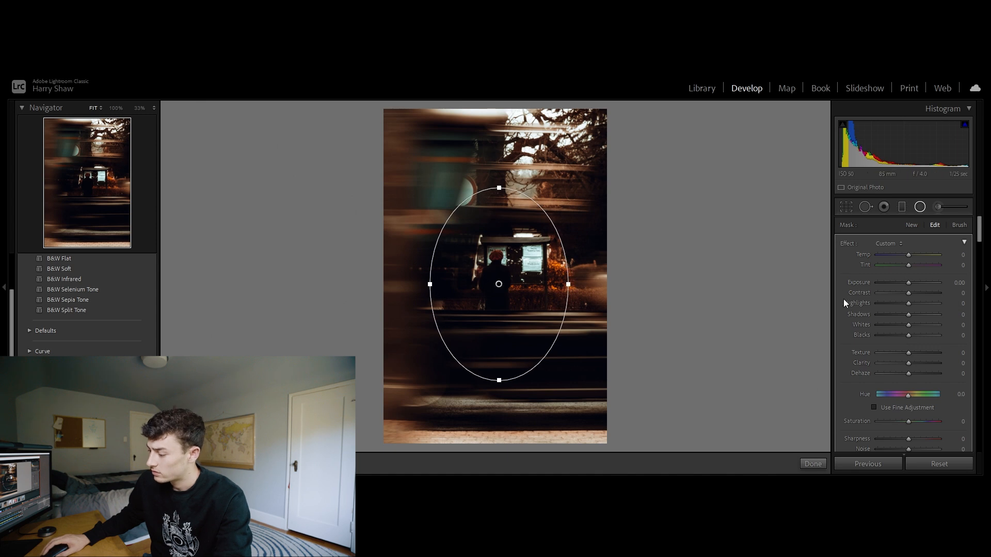
scroll(843, 299, "down", 5)
left_click(870, 243)
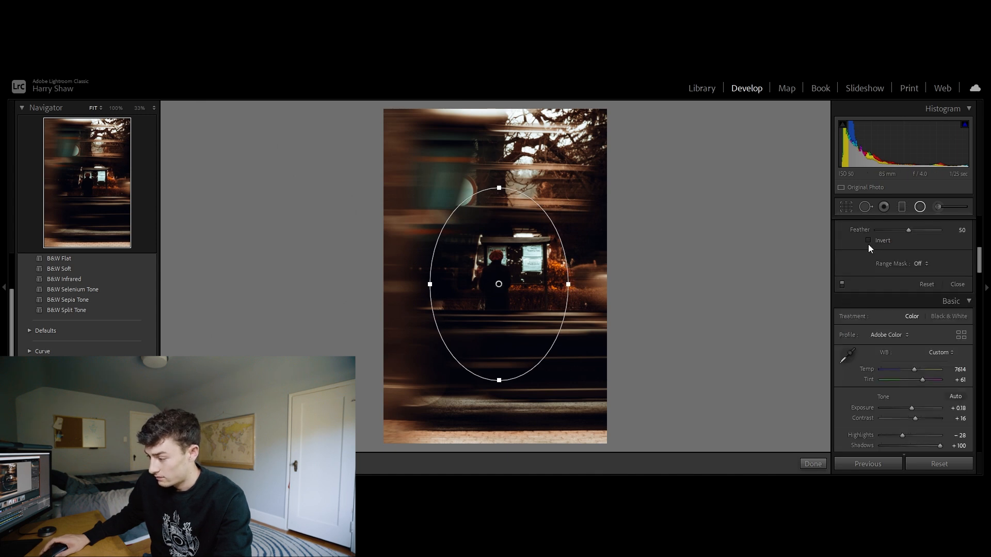
Cool the area outside the ellipse by setting the inverted radial filter's Temp to −48
scroll(870, 244, "up", 5)
left_click_drag(909, 256, 890, 261)
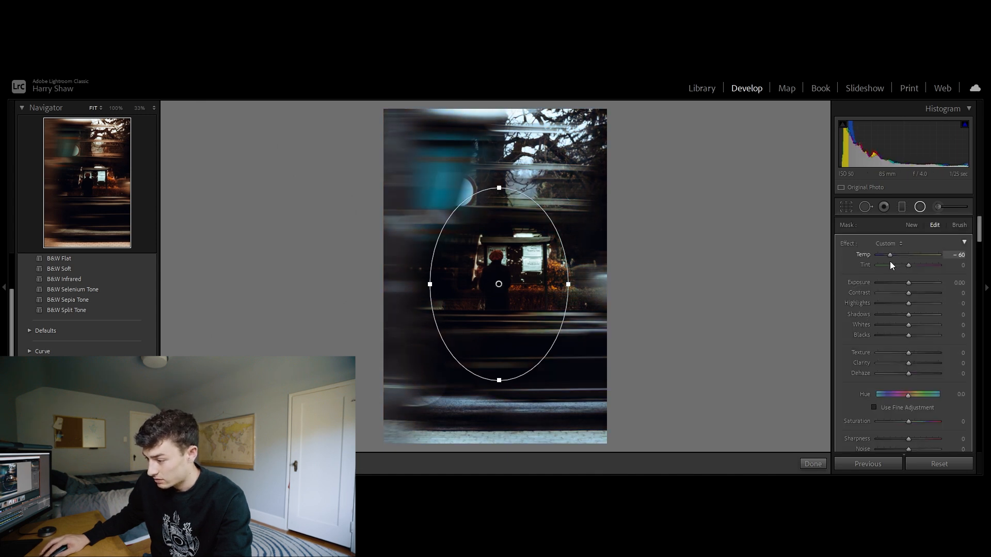
mouse_move(919, 317)
left_mouse_down()
mouse_move(941, 320)
mouse_move(914, 318)
left_mouse_up()
key("ctrl+z")
Add a second radial filter over the lit stand, set its Exposure to 0.50 and stretch it well beyond the photo's width
left_click(920, 208)
left_click(920, 208)
left_click_drag(561, 320, 588, 347)
left_click_drag(909, 284, 911, 284)
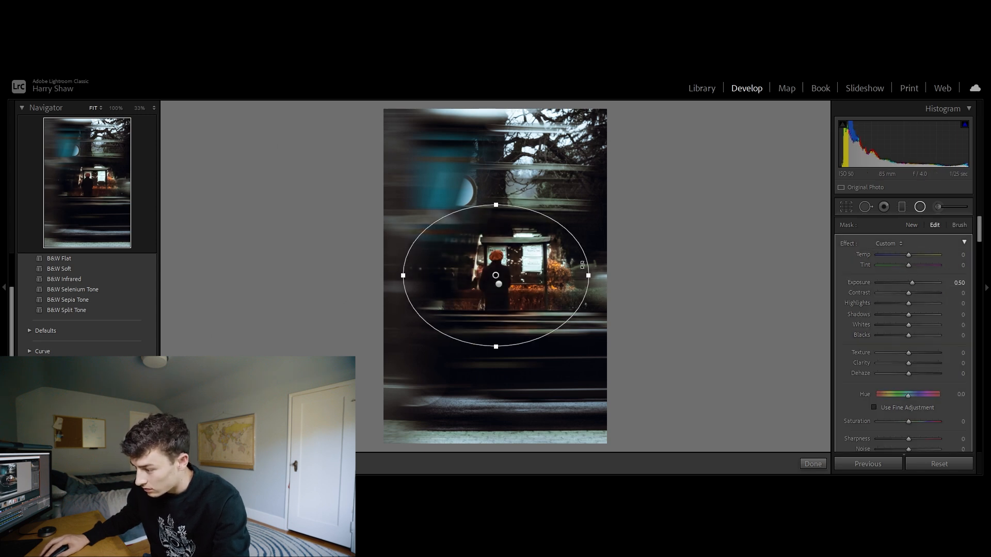
left_click_drag(589, 275, 718, 277)
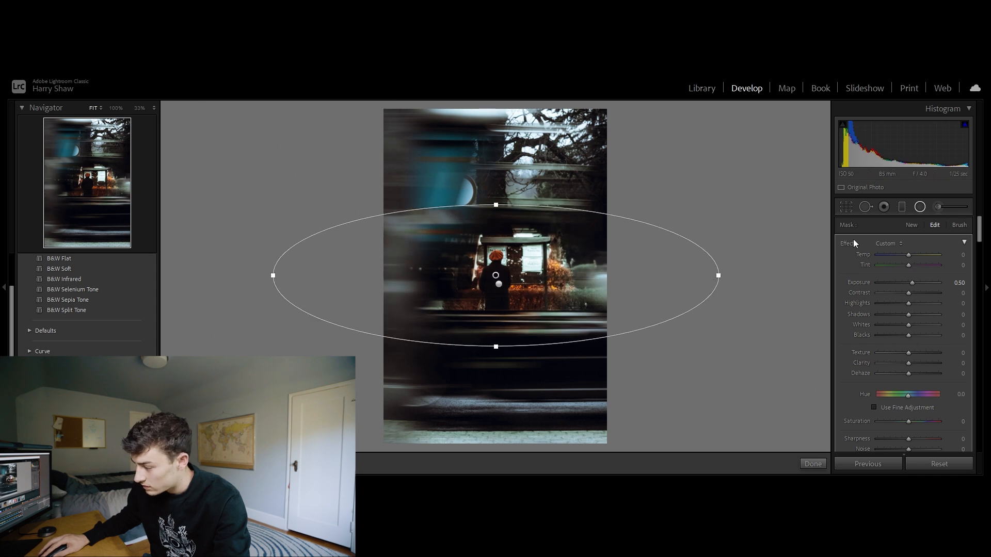
left_click(923, 209)
left_click(505, 302)
left_click(504, 303)
Apply a post-crop vignette to the street photo with Amount −14 and Midpoint 23
scroll(850, 352, "down", 15)
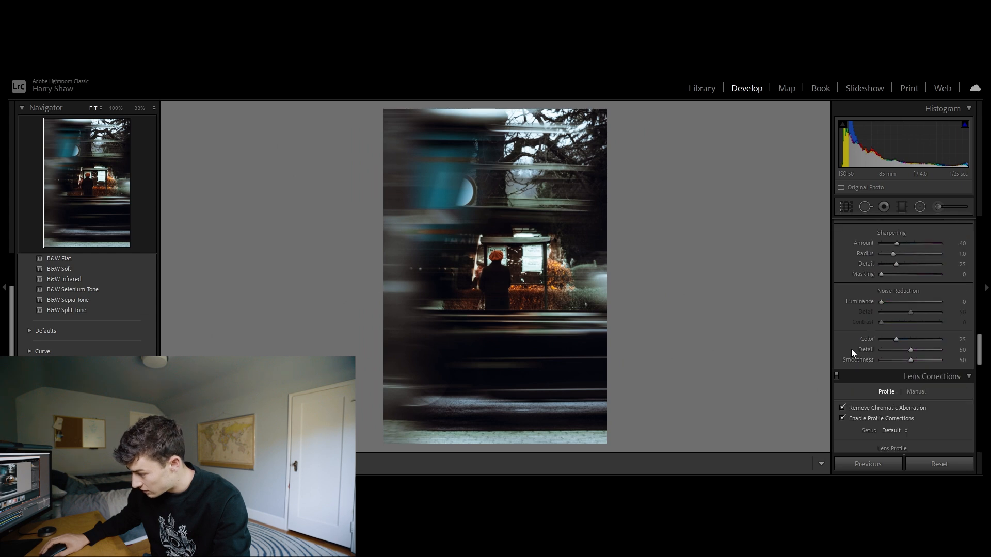
scroll(863, 343, "down", 10)
left_click_drag(909, 283, 894, 305)
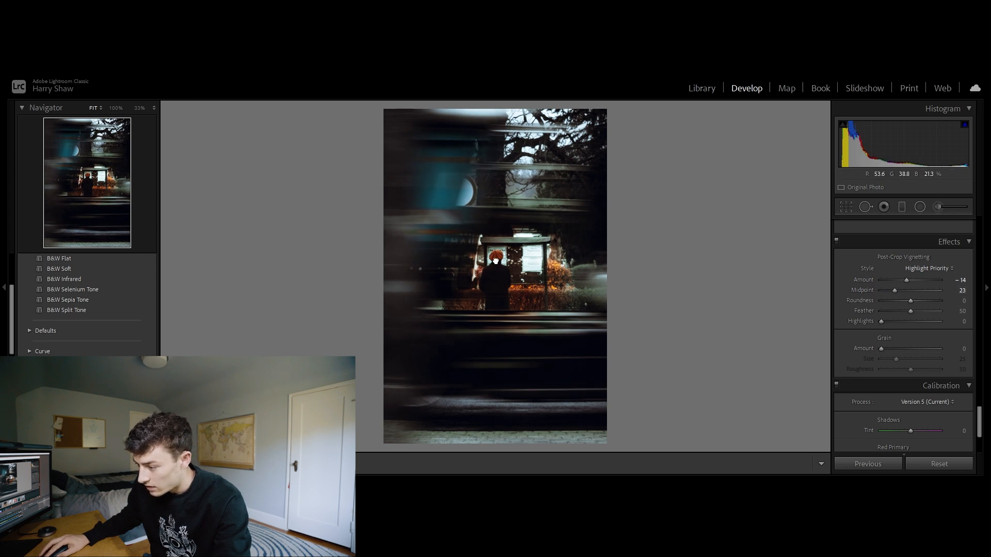
left_click(514, 335)
left_click(512, 329)
Try a higher Blue saturation in the street photo's color adjustments
scroll(878, 311, "up", 10)
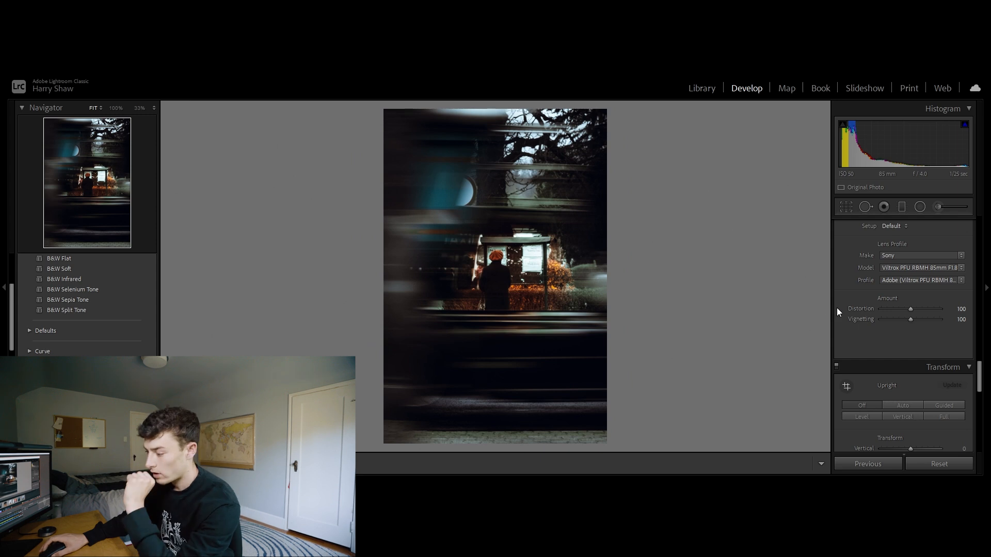
scroll(862, 310, "down", 10)
scroll(866, 314, "up", 10)
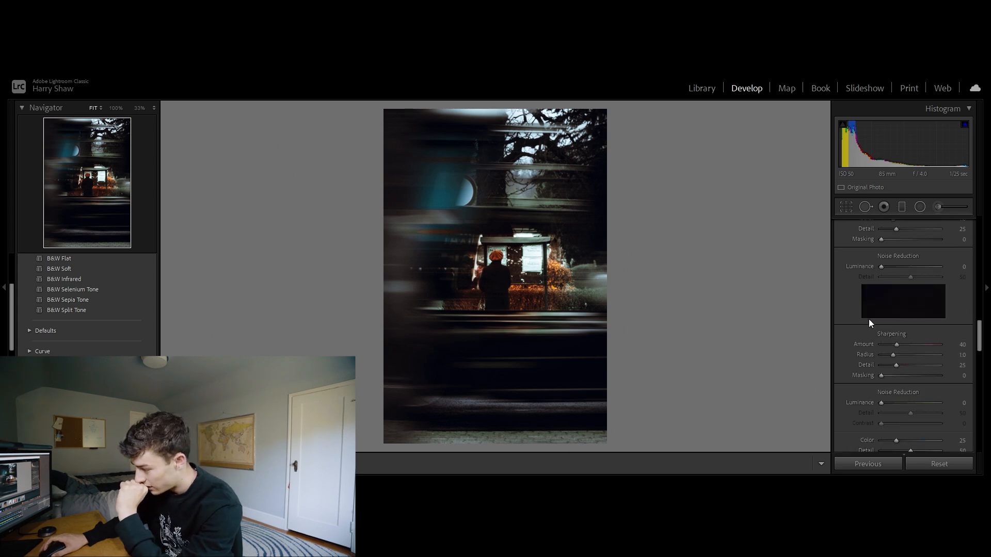
scroll(877, 325, "up", 2)
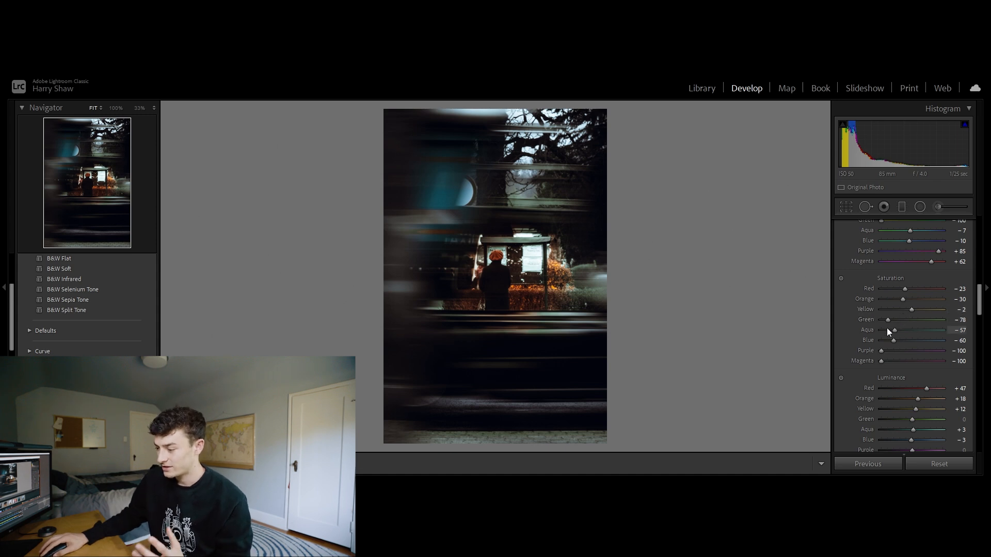
left_click_drag(894, 342, 916, 343)
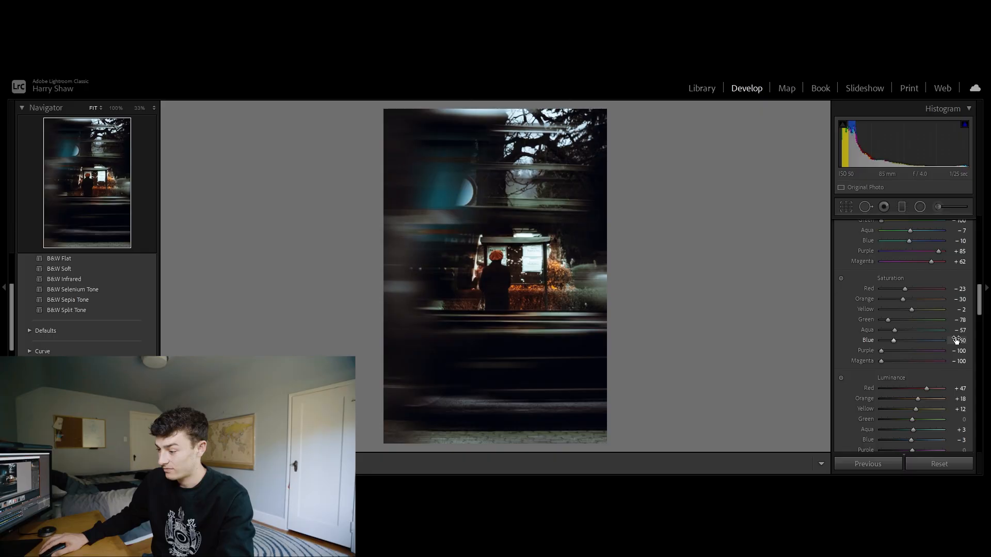
key("ctrl+z")
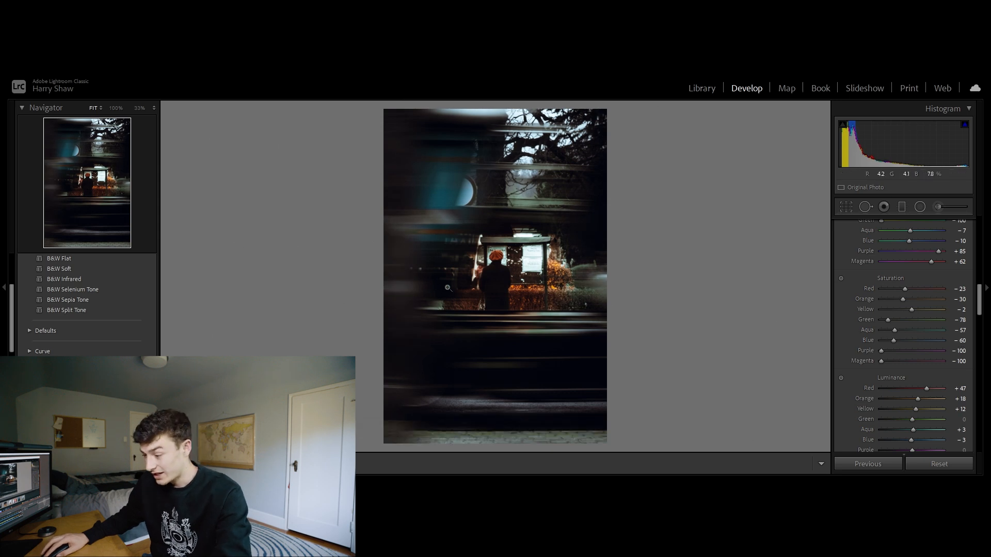
Try shifting the Orange hue to −100 while viewing the figure and hedge up close
key("z")
scroll(889, 292, "up", 3)
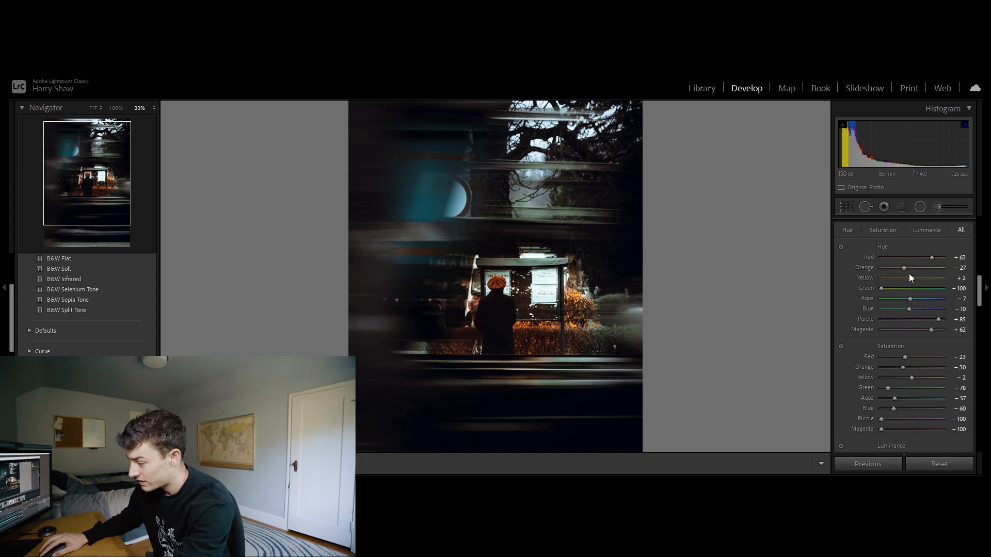
left_click_drag(906, 268, 866, 276)
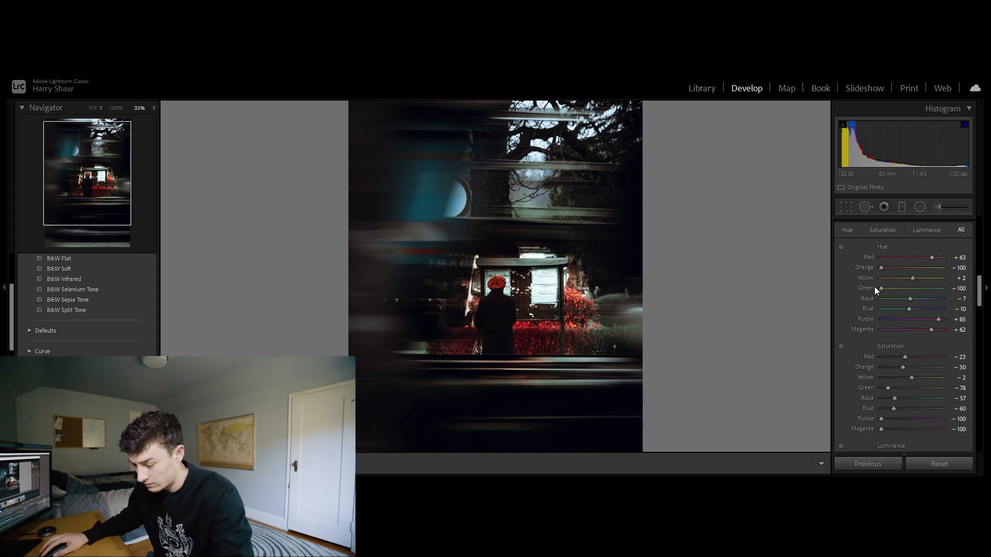
key("ctrl+z")
Paint an adjustment brush mask over the figure's beret and set its Hue to −27.1 and Saturation to −19
left_click(938, 207)
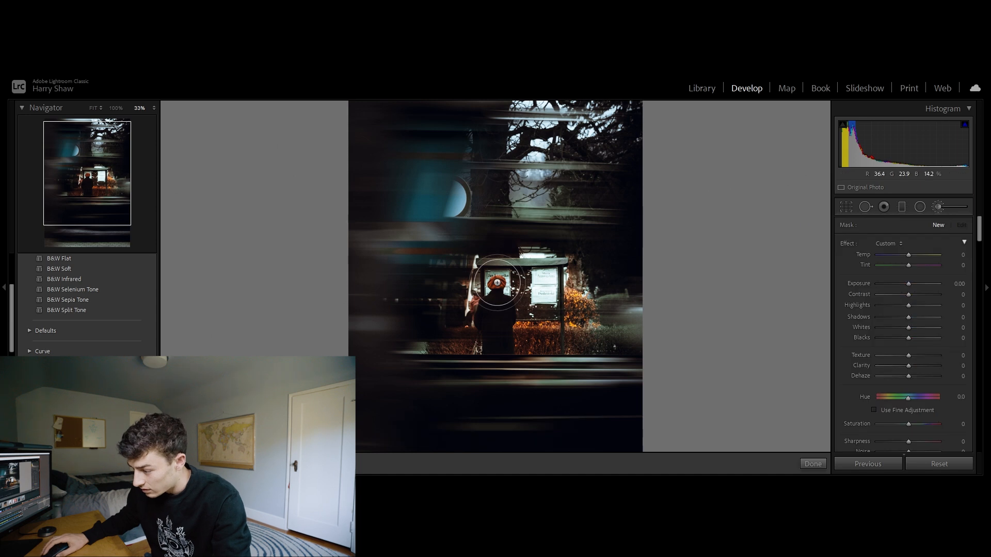
left_click(115, 108)
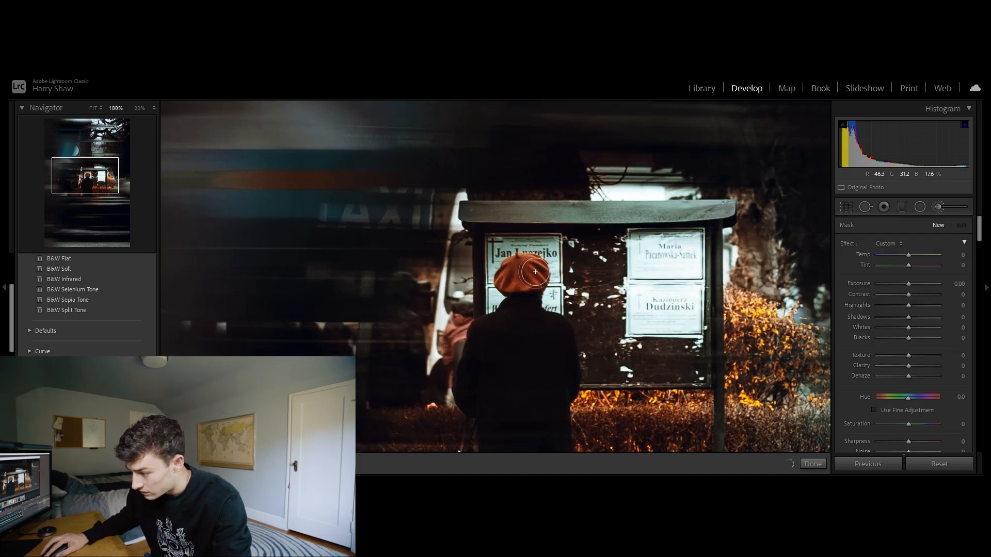
left_click_drag(512, 280, 542, 270)
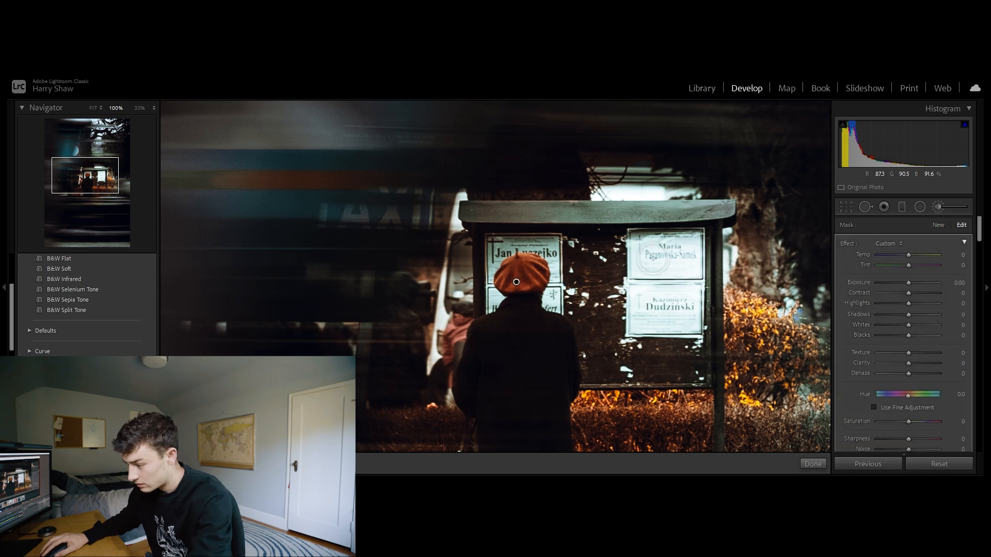
left_click_drag(908, 258, 919, 257)
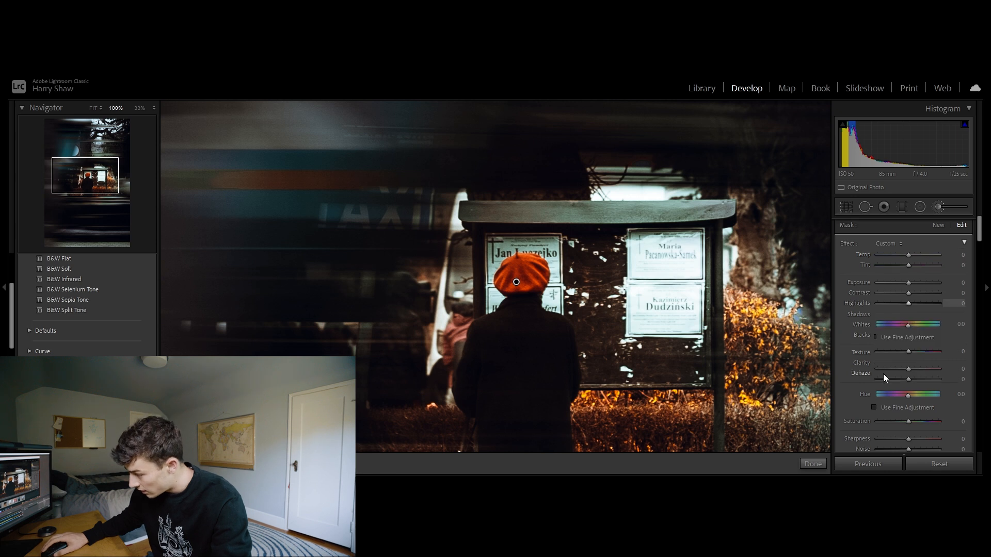
scroll(887, 368, "down", 3)
left_click_drag(909, 324, 904, 325)
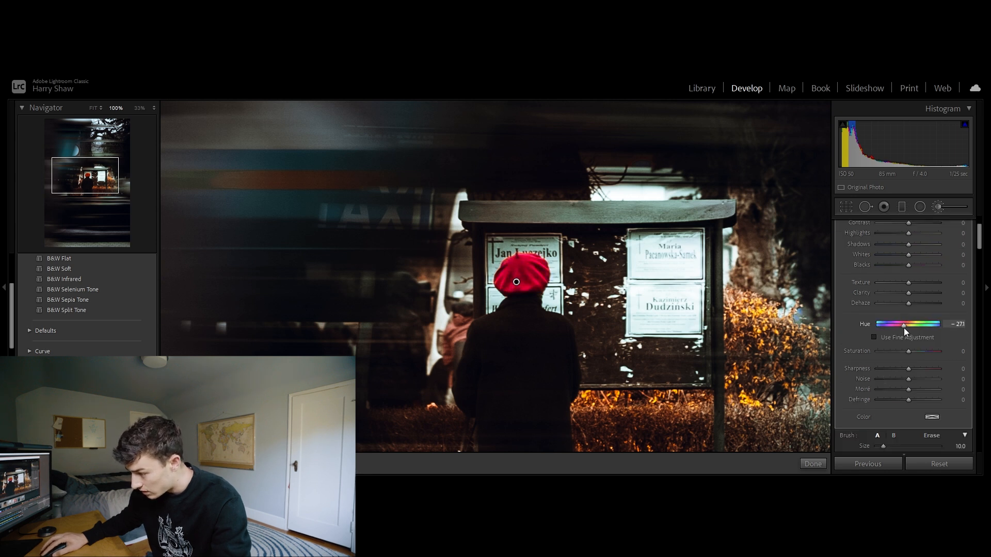
key("z")
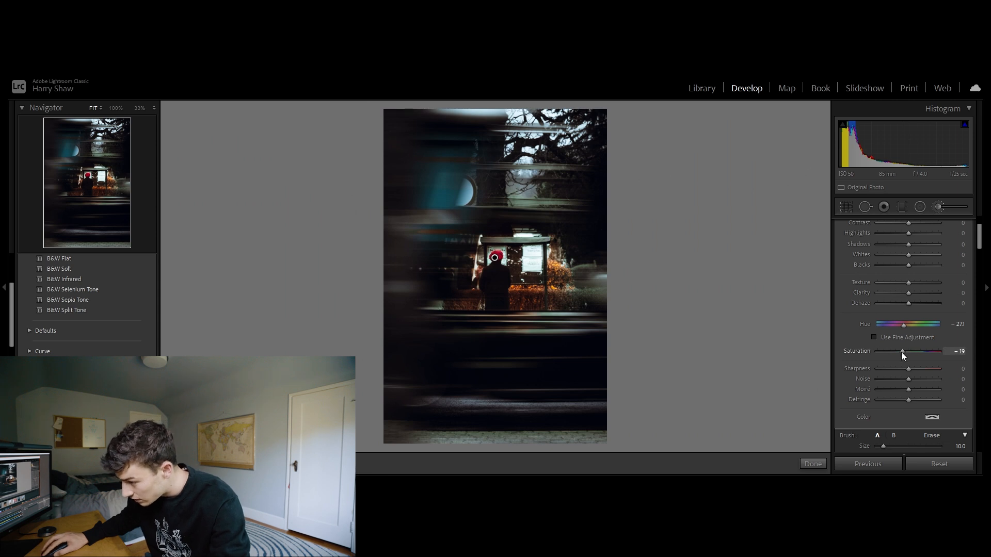
left_click(938, 207)
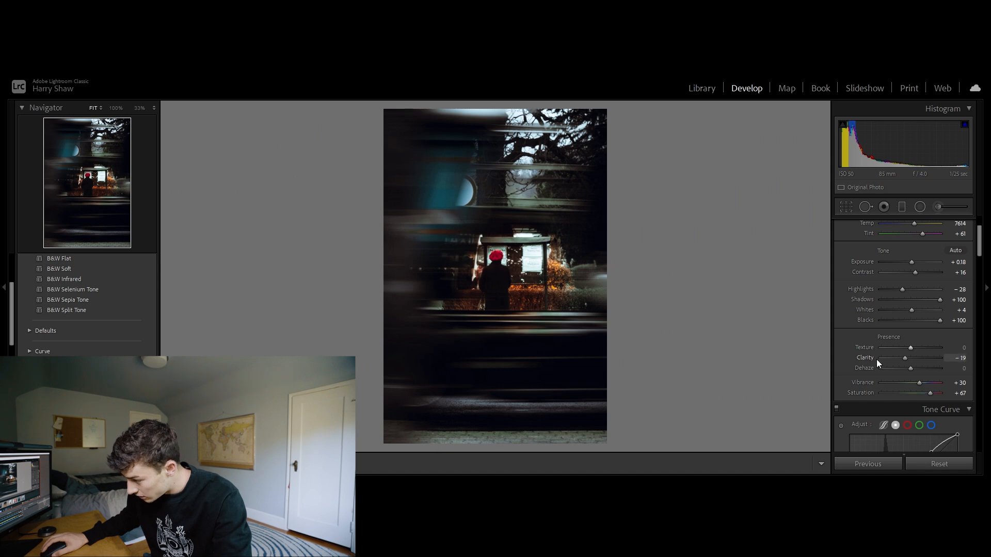
Darken the bottom of the street photo with a graduated filter, lowering its Exposure to about −1.11
left_click(903, 207)
left_click_drag(501, 447, 501, 356)
left_click_drag(909, 283, 896, 284)
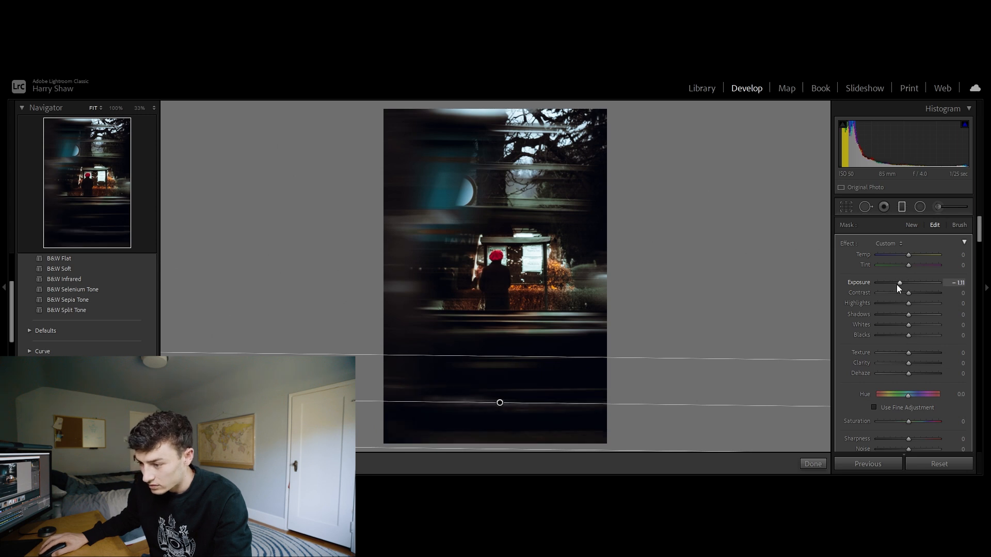
left_click(903, 207)
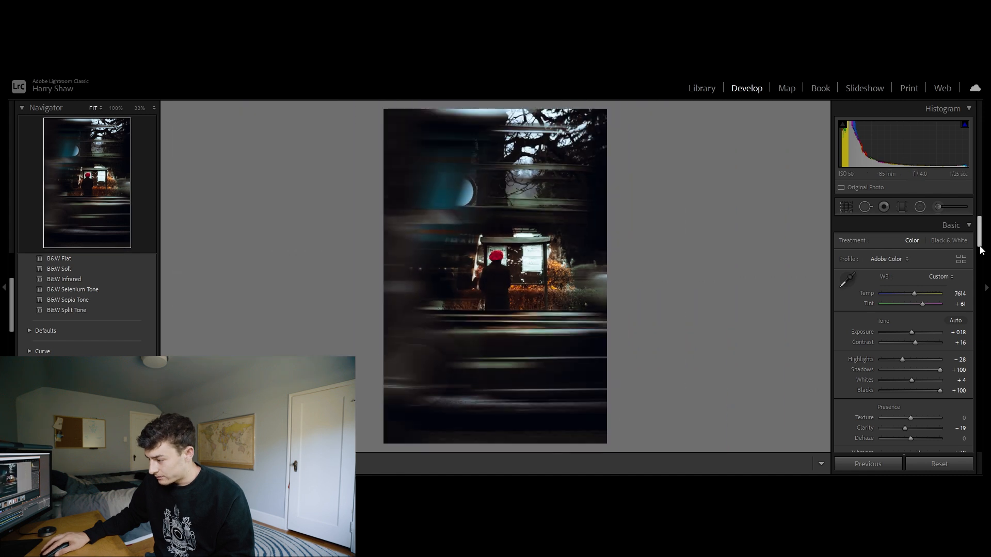
Widen the cooling radial filter around the figure and temporarily reset all settings to compare with the unedited photo
left_click(920, 207)
left_click(499, 285)
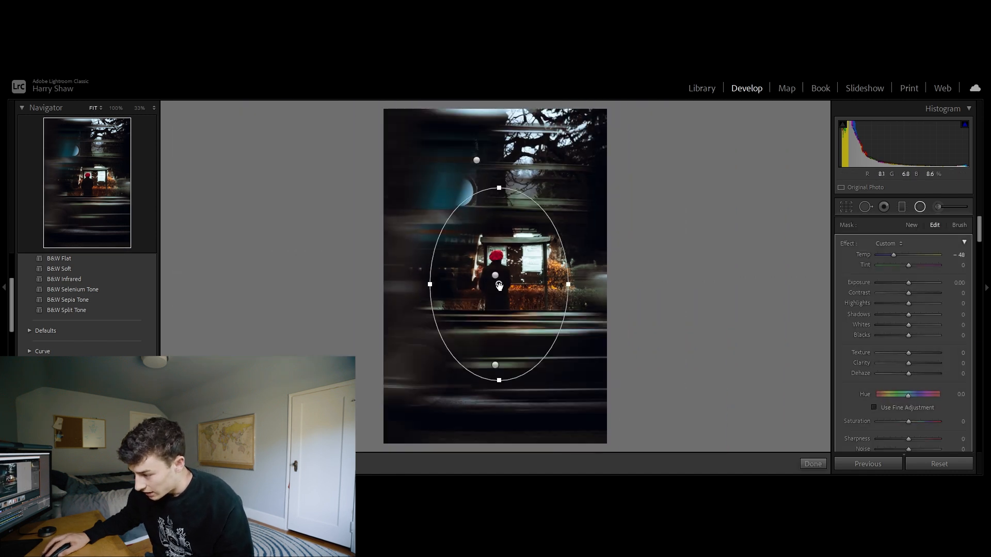
left_click_drag(572, 281, 661, 285)
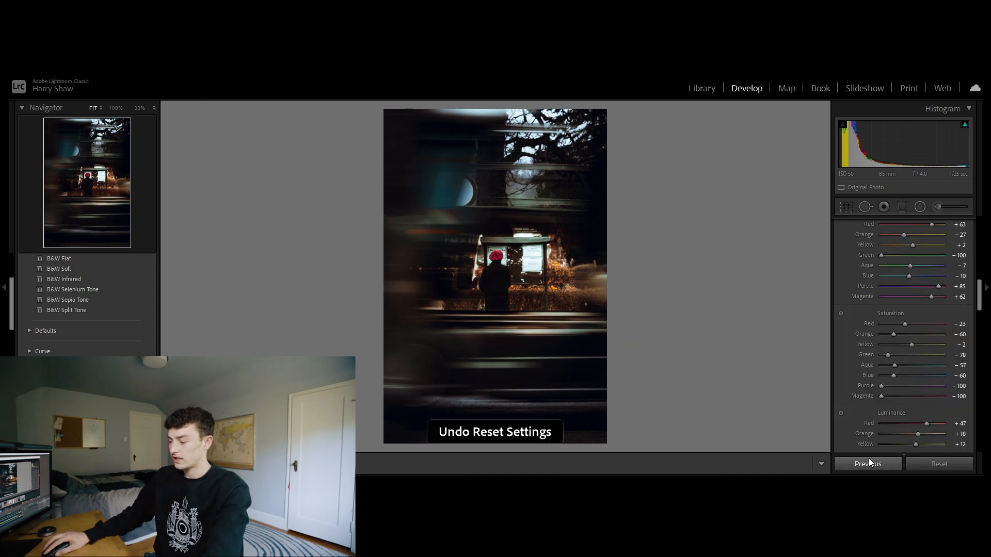
left_click(925, 463)
key("ctrl+z")
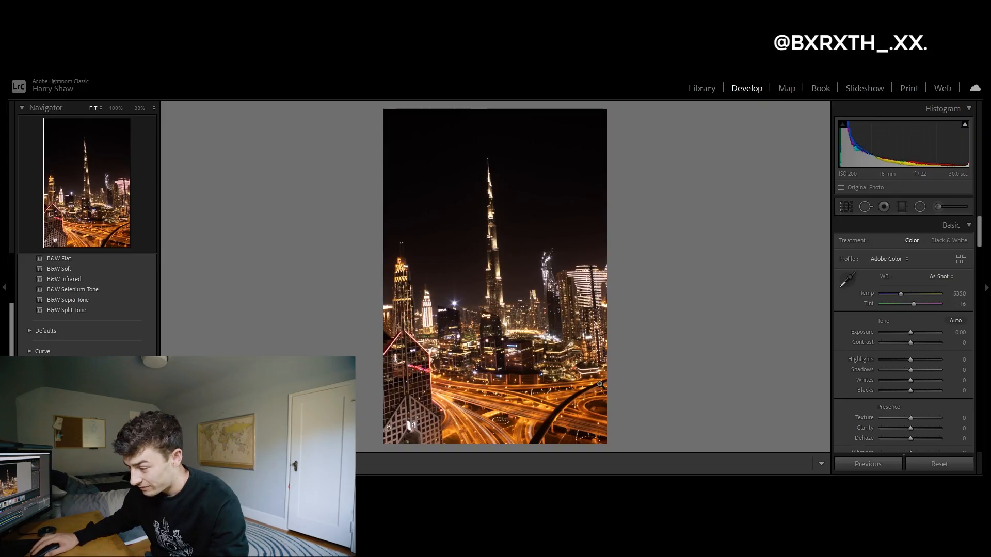
Straighten the night skyline photo with a crop angle of about 2.54, keeping the Original aspect ratio
left_click(500, 353)
left_click(526, 337)
left_click(474, 227)
left_click(474, 227)
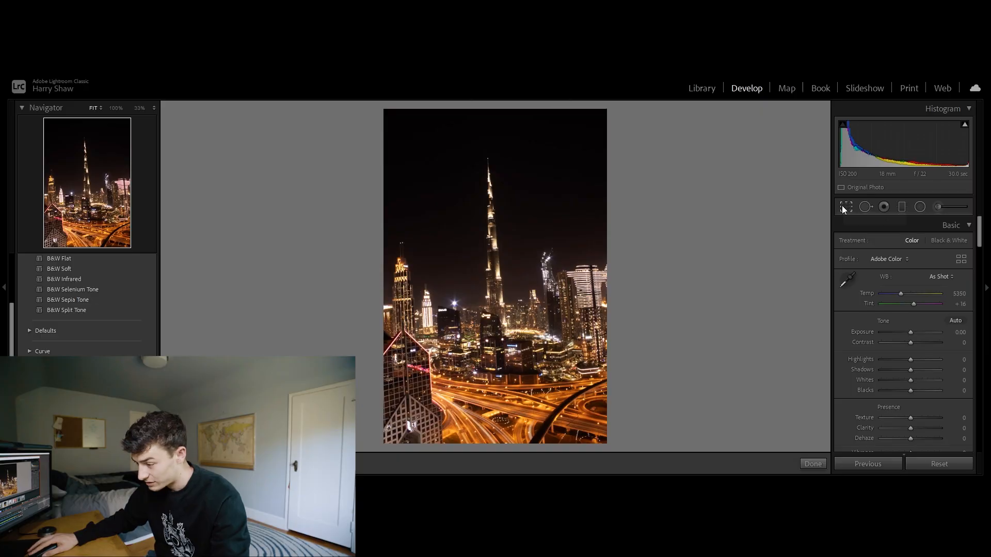
left_click(841, 206)
left_click_drag(693, 337, 728, 337)
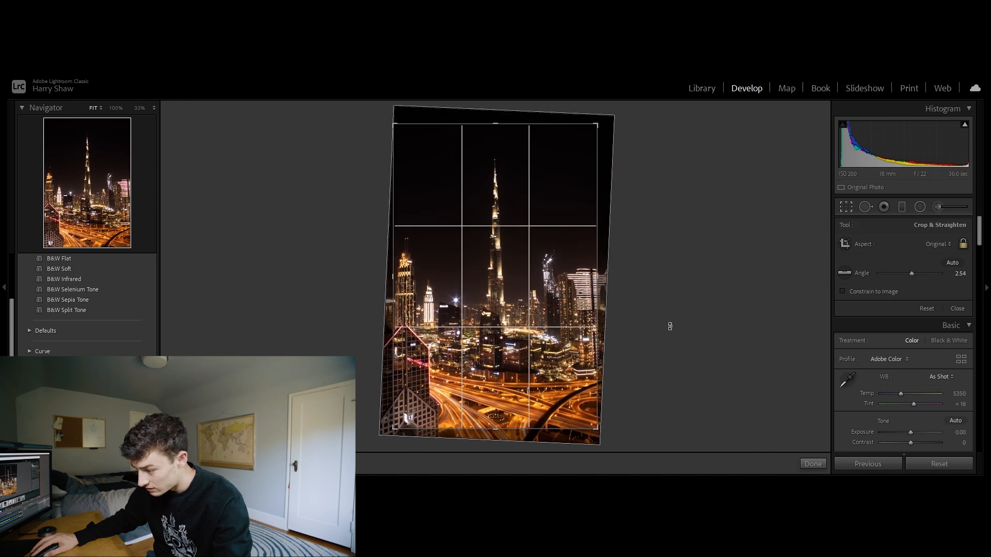
left_click(956, 309)
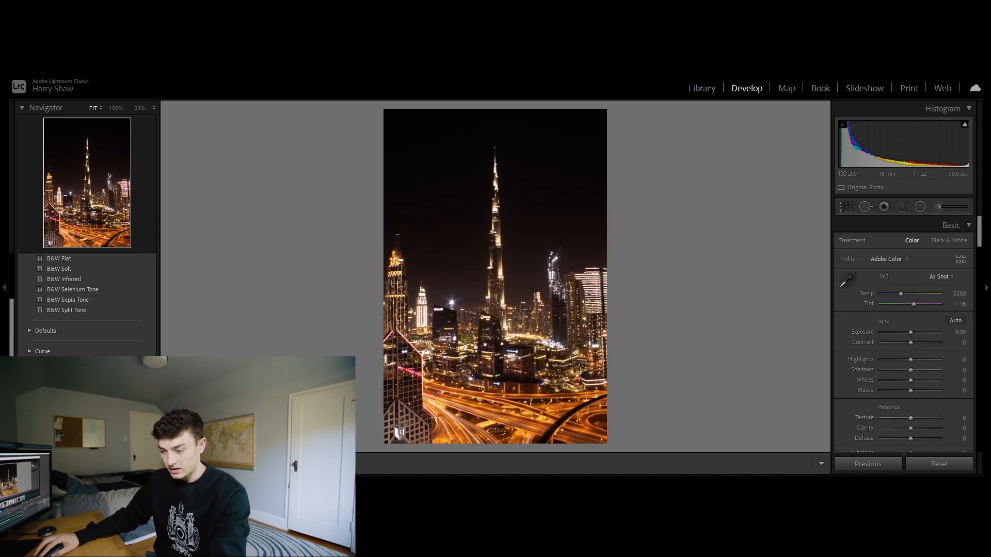
Apply the saved color preset to the skyline photo and cool its white balance to Temp 3316
left_click(62, 392)
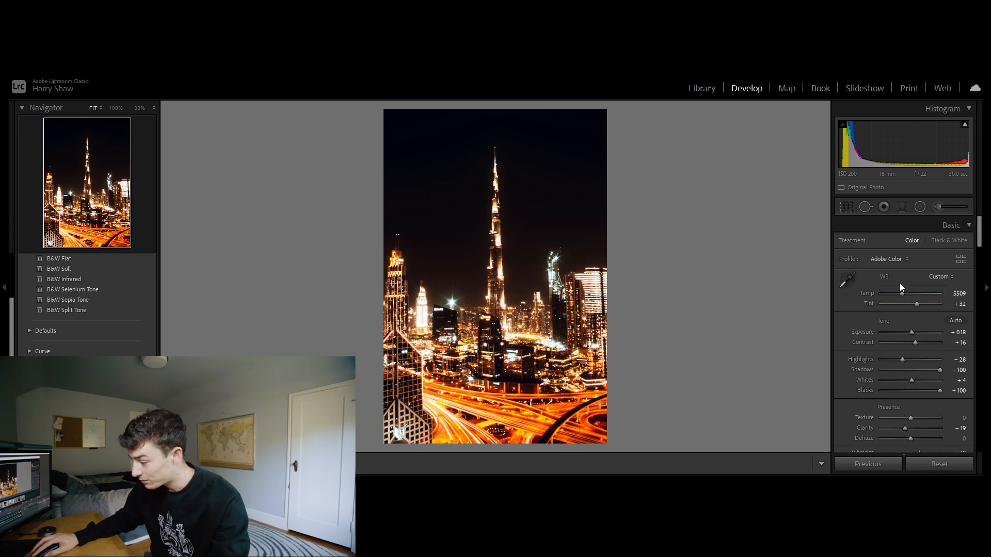
left_click_drag(900, 296, 890, 306)
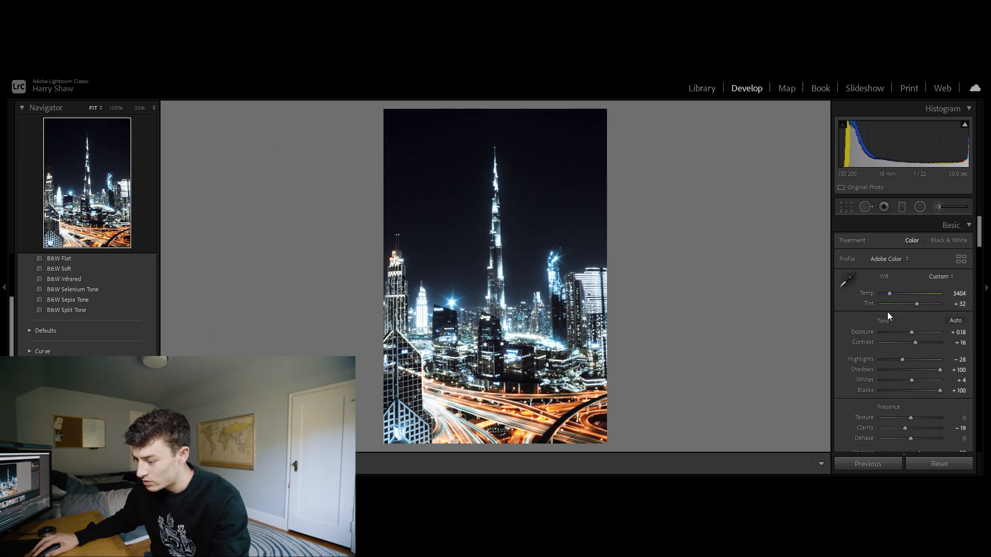
left_click_drag(888, 295, 891, 296)
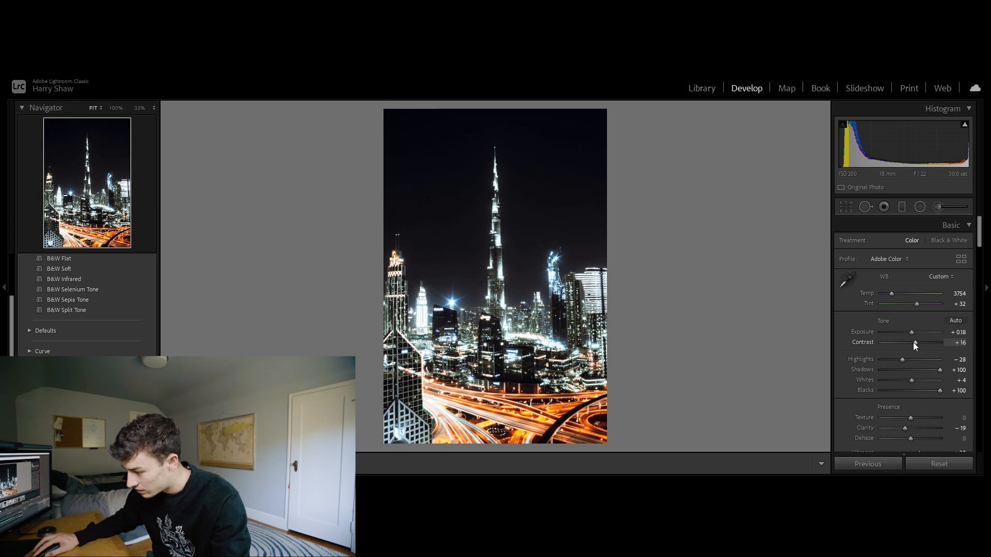
left_click_drag(917, 306, 887, 302)
key("ctrl+z")
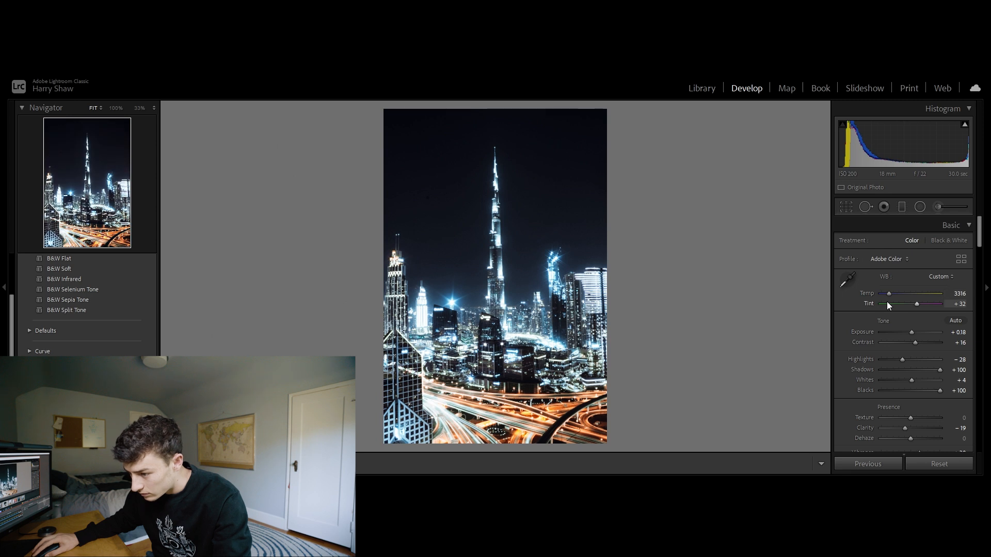
Set the skyline photo's Highlights to −46 and Contrast to +14
mouse_move(904, 360)
left_mouse_down()
mouse_move(868, 365)
mouse_move(899, 372)
left_mouse_up()
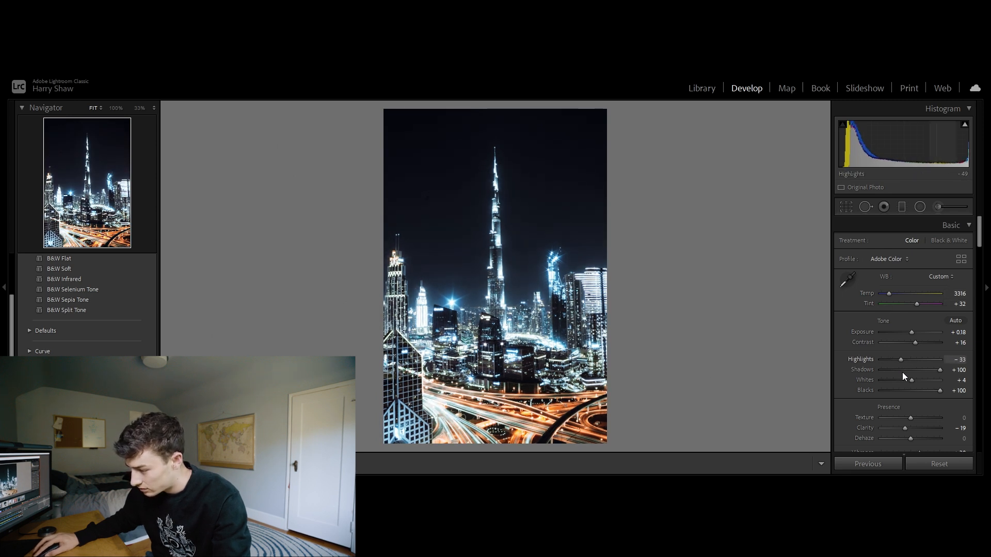
left_click_drag(915, 342, 918, 348)
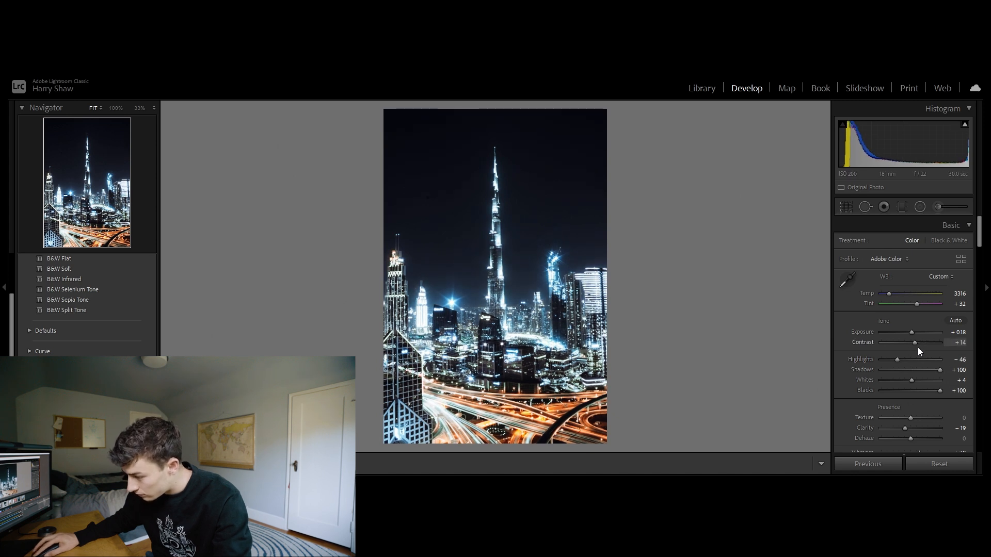
left_click_drag(553, 413, 452, 412)
left_click_drag(538, 410, 616, 282)
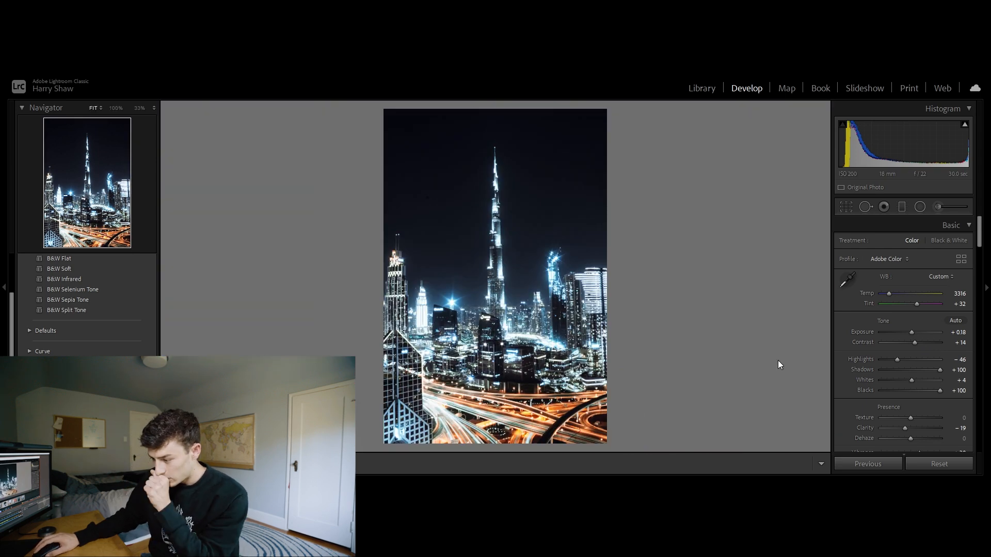
Set the skyline's Red hue to +30, Orange hue to −68 and Red saturation to +17, and temporarily reset all settings for comparison
scroll(873, 357, "down", 10)
scroll(870, 355, "down", 3)
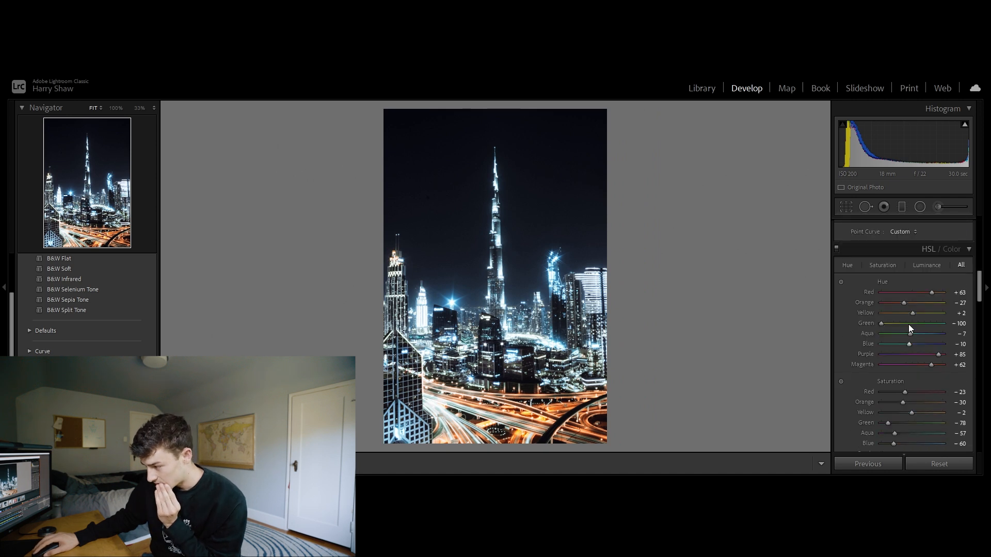
mouse_move(904, 305)
left_mouse_down()
mouse_move(884, 313)
mouse_move(900, 314)
mouse_move(891, 317)
mouse_move(897, 294)
mouse_move(825, 300)
mouse_move(942, 311)
mouse_move(922, 307)
left_mouse_up()
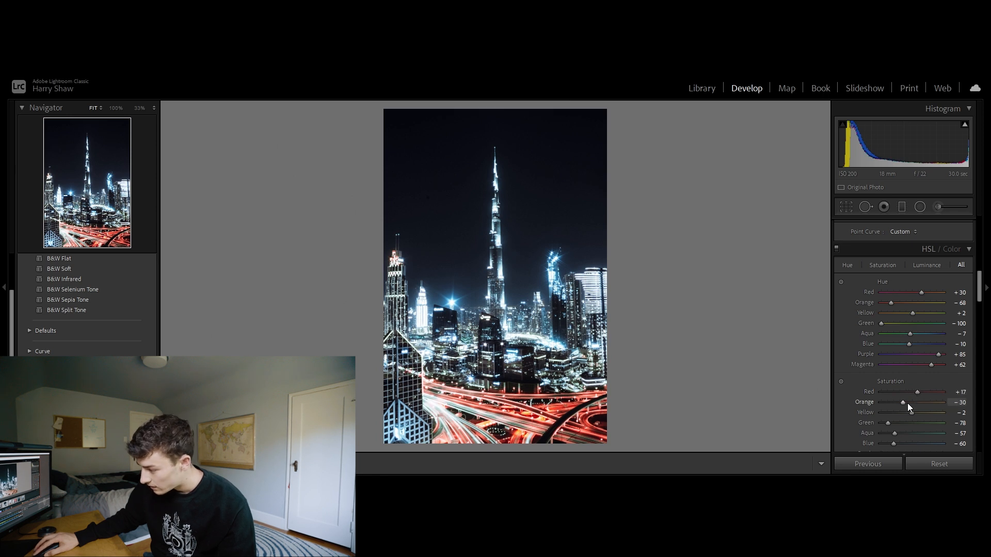
mouse_move(904, 405)
left_mouse_down()
mouse_move(881, 403)
mouse_move(919, 402)
mouse_move(897, 407)
left_mouse_up()
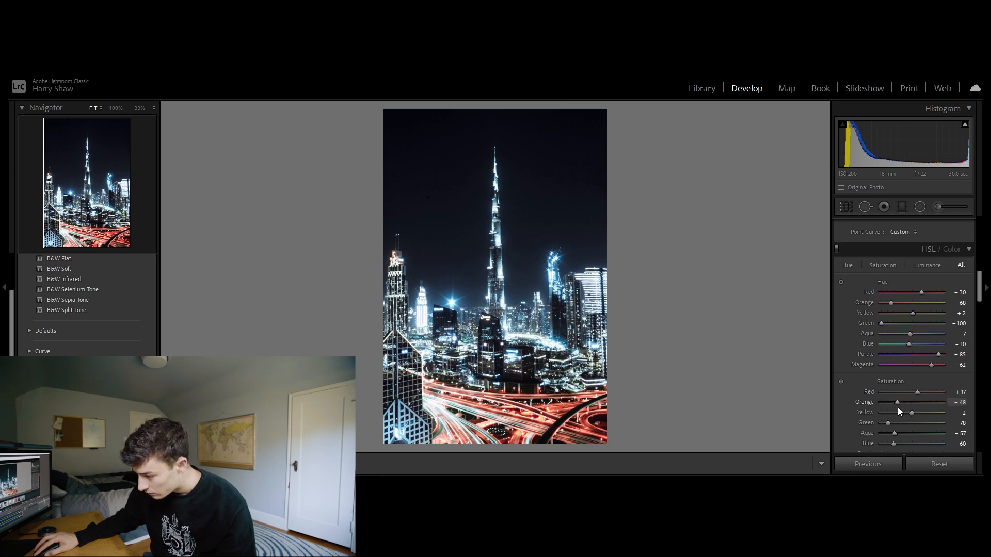
left_click(937, 466)
key("ctrl+z")
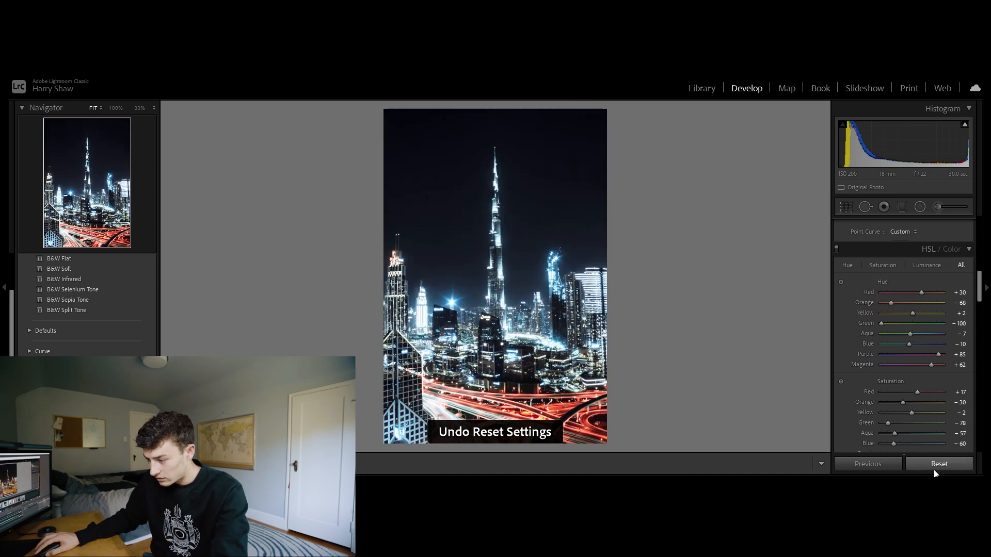
Try straightening the skyline photo further with a crop angle of 3.06
left_click(843, 207)
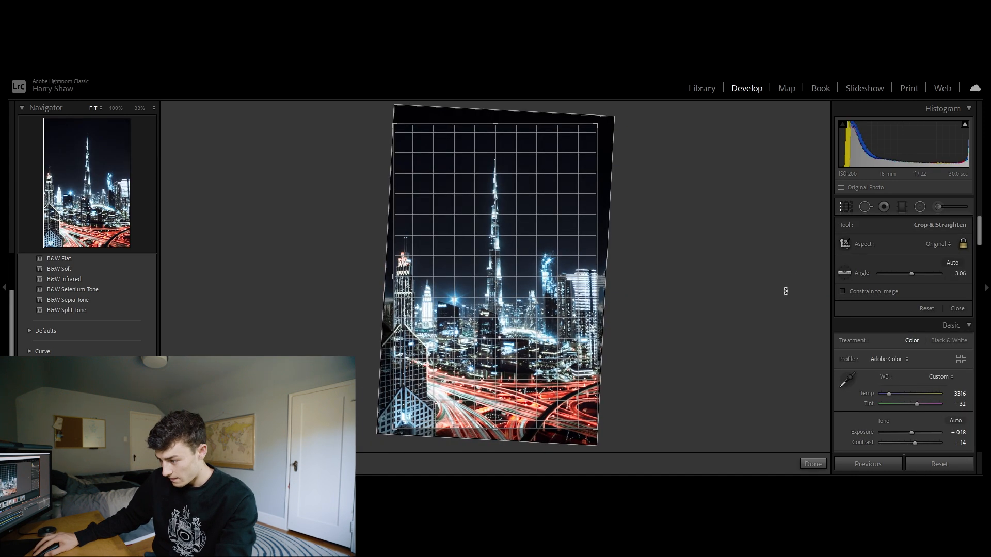
left_click(956, 308)
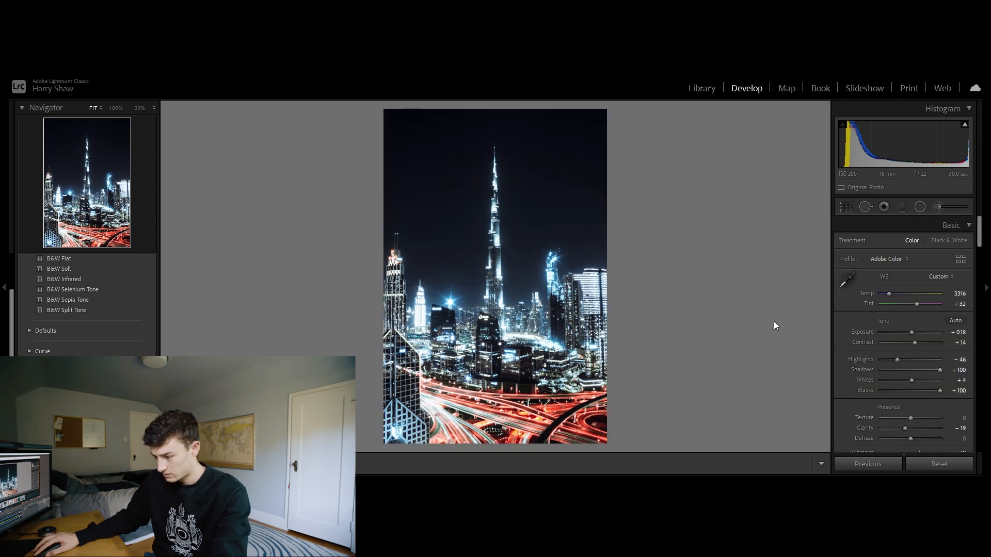
key("ctrl+z")
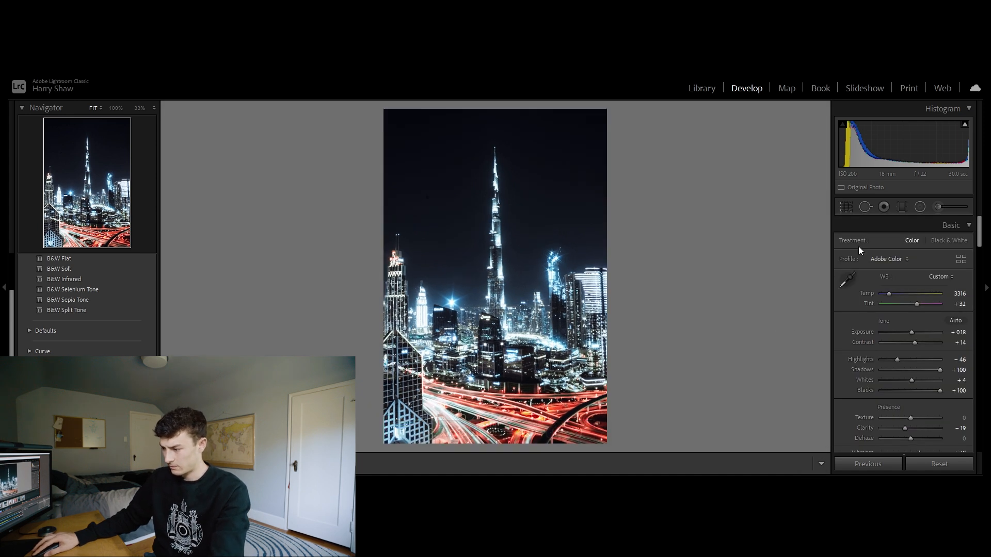
Add a post-crop vignette to the skyline photo with Amount −21 and Midpoint 11
scroll(852, 349, "down", 10)
scroll(851, 347, "down", 10)
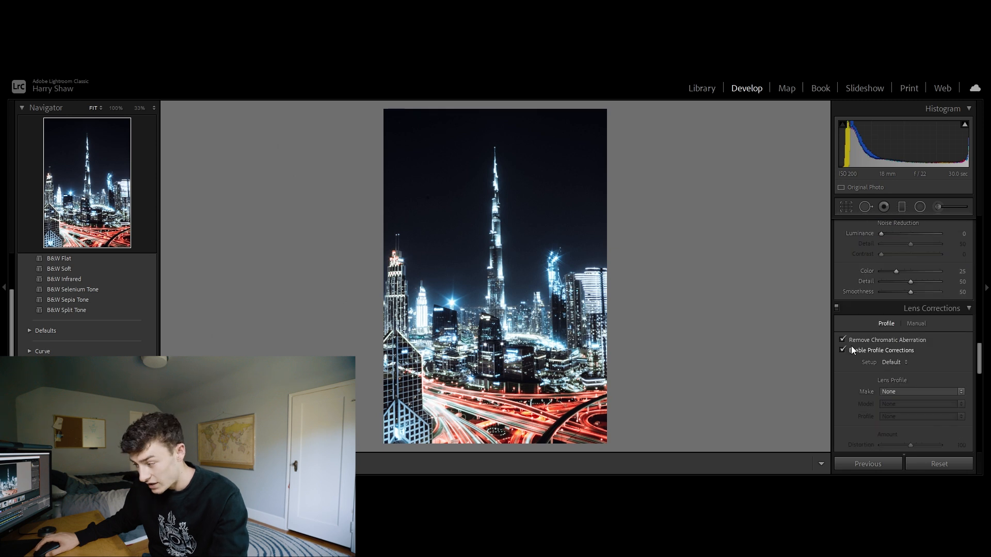
scroll(873, 342, "up", 2)
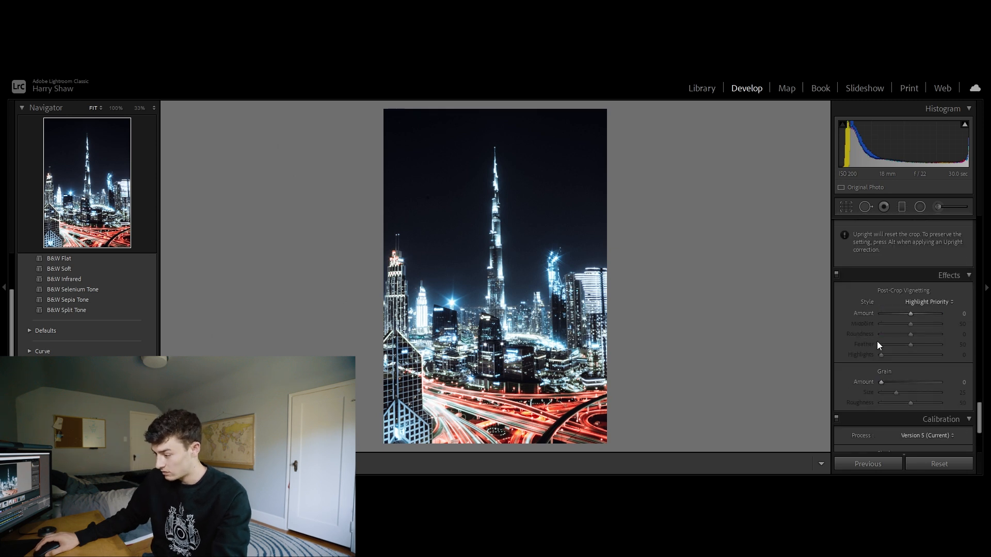
left_click_drag(911, 314, 906, 316)
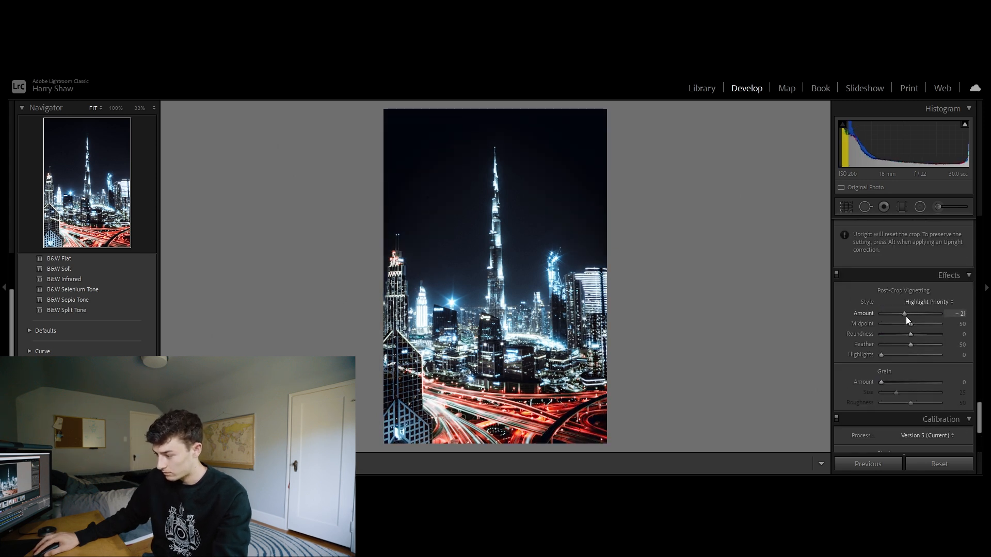
left_click_drag(910, 324, 886, 330)
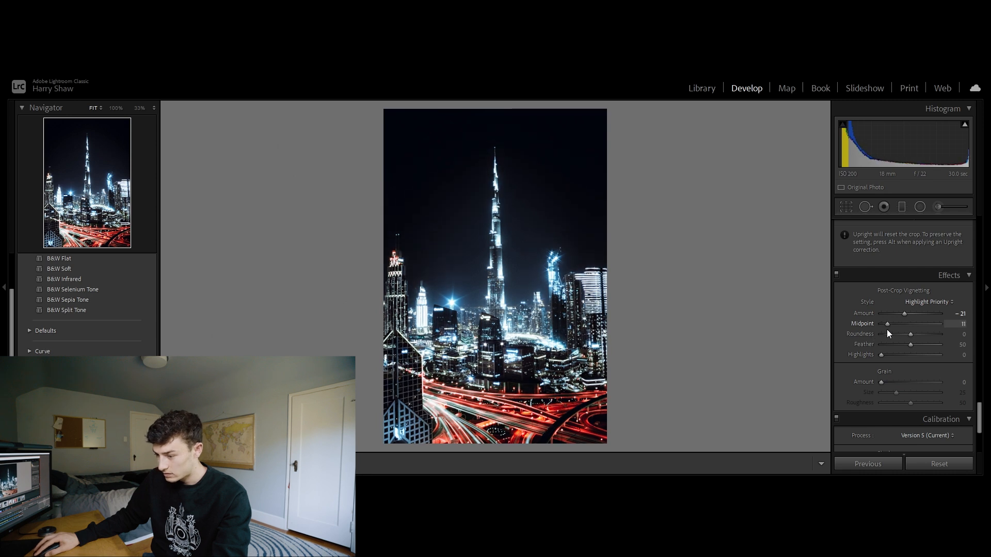
Inspect the skyline's buildings and light trails up close and set the Noise Reduction Luminance to 14
left_click(506, 377)
left_click(506, 377)
left_click(585, 410)
left_click(584, 410)
scroll(859, 361, "up", 3)
scroll(864, 357, "up", 5)
left_click(575, 414)
left_click(575, 414)
Set the Orange luminance to +67 and temporarily reset all settings to compare with the unedited skyline
scroll(870, 334, "up", 5)
scroll(871, 335, "down", 2)
mouse_move(924, 390)
left_mouse_down()
mouse_move(941, 388)
mouse_move(930, 401)
left_mouse_up()
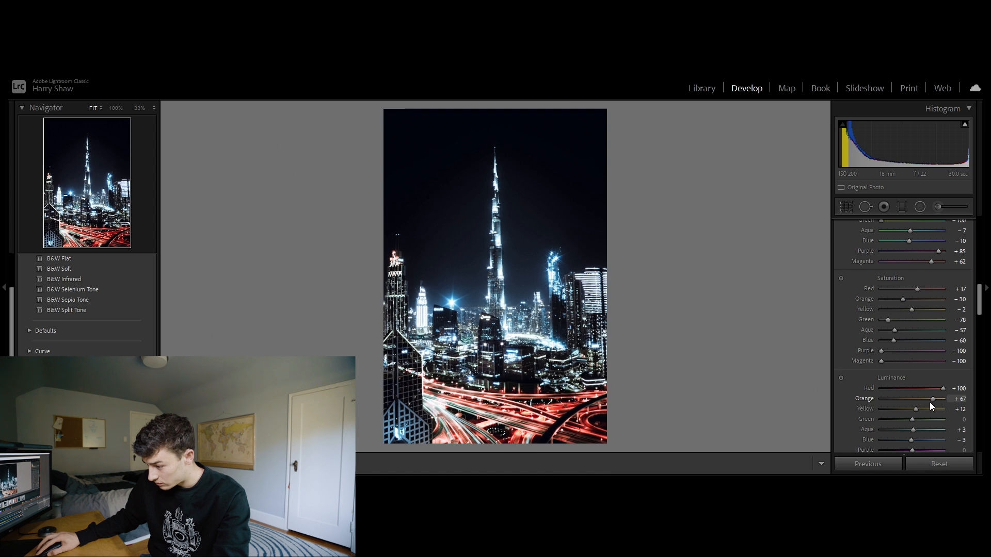
scroll(918, 400, "down", 5)
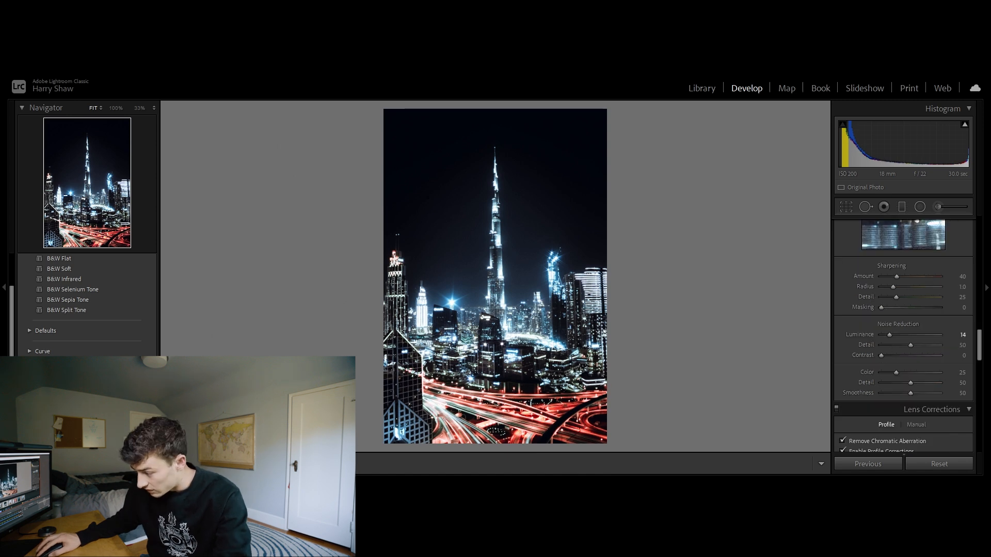
left_click(962, 467)
key("ctrl+z")
left_click(962, 468)
key("ctrl+z")
Set the skyline photo's Contrast to +25 and warm its white balance to Temp 3667
scroll(888, 339, "up", 8)
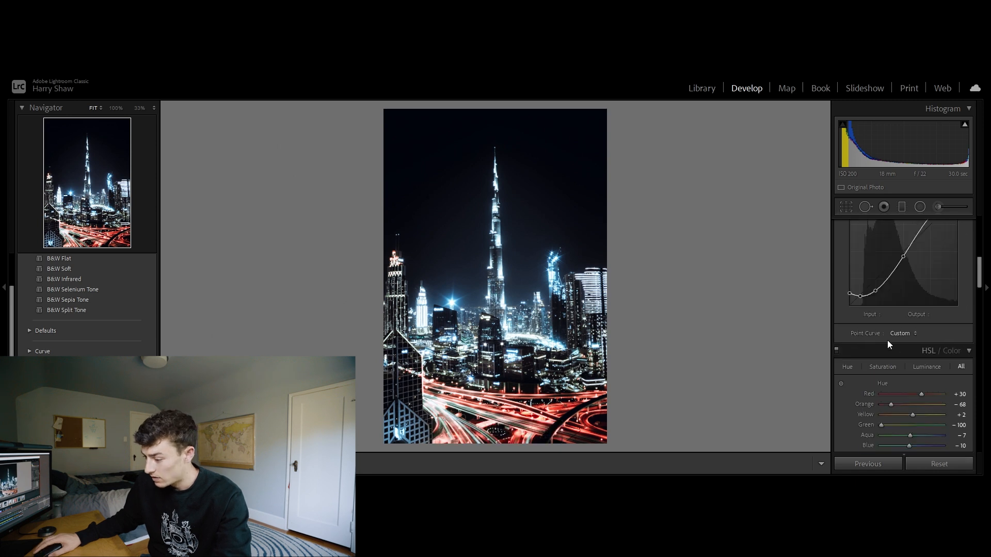
scroll(890, 318, "up", 1)
left_click_drag(889, 293, 893, 295)
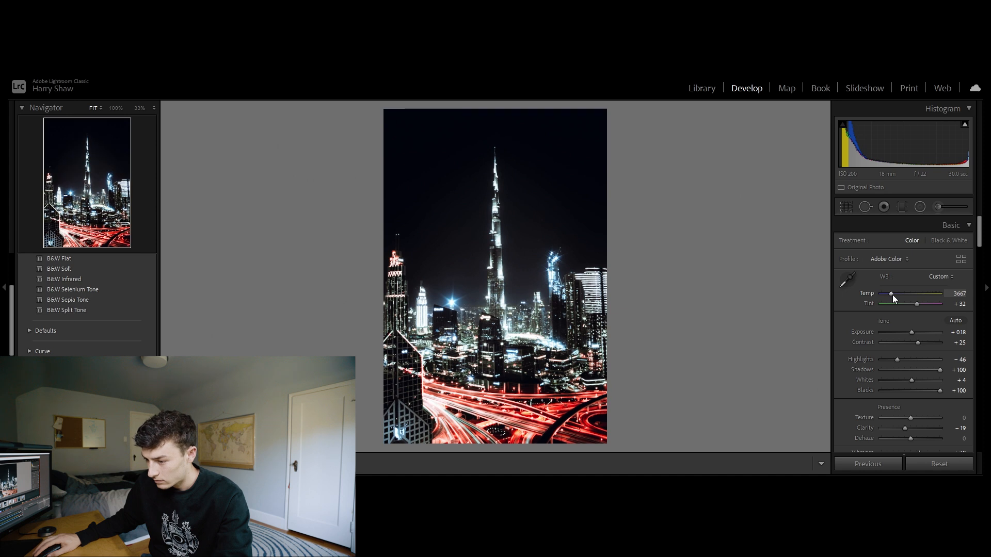
Brush a local adjustment over the city buildings with Temp −21 and Clarity −11
left_click(939, 207)
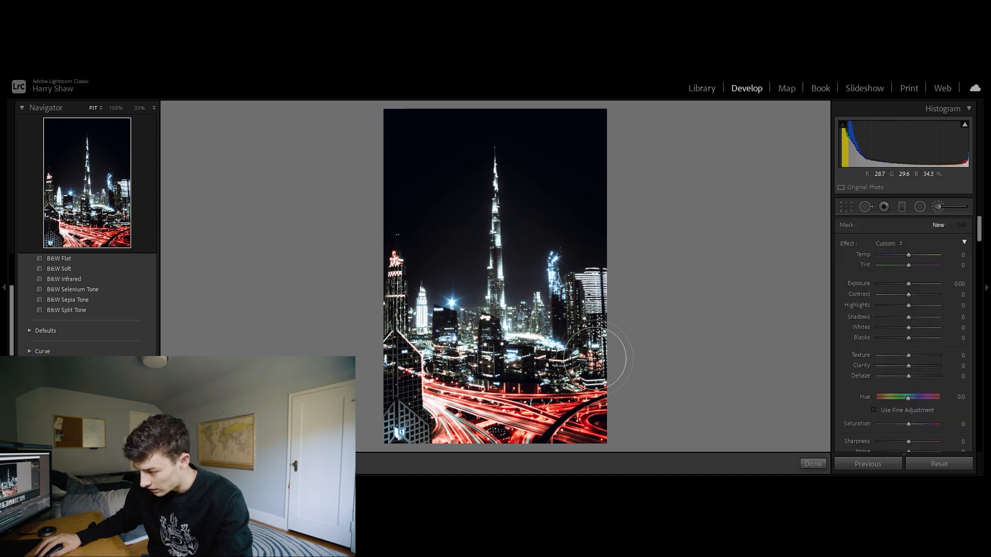
mouse_move(400, 369)
left_mouse_down()
mouse_move(422, 335)
mouse_move(530, 331)
left_mouse_up()
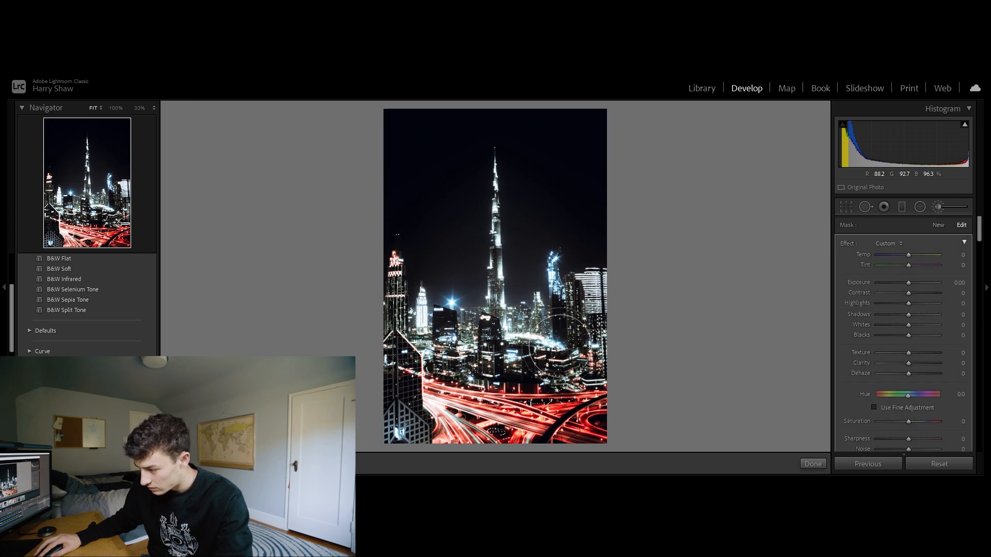
mouse_move(903, 256)
left_mouse_down()
mouse_move(885, 259)
mouse_move(904, 267)
left_mouse_up()
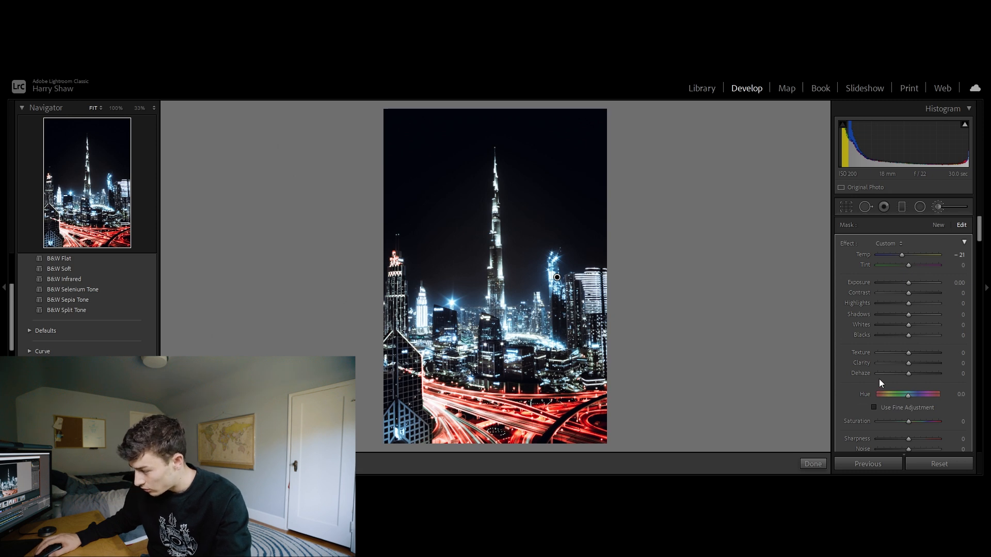
left_click_drag(900, 367, 905, 369)
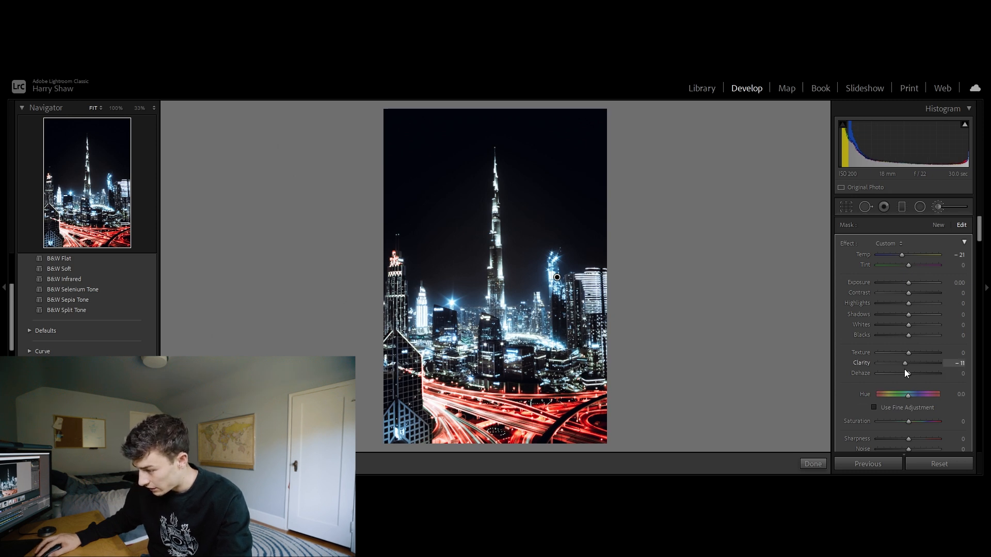
Place a tall radial filter around the central tower and set its Clarity to 46
left_click(920, 207)
left_click_drag(498, 261, 547, 386)
left_click_drag(497, 257, 496, 250)
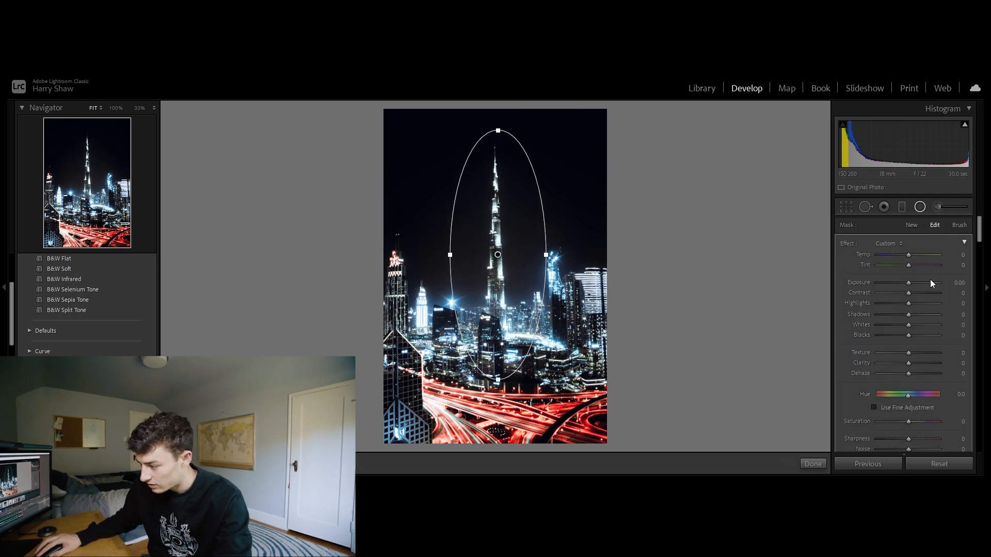
left_click_drag(908, 362, 923, 367)
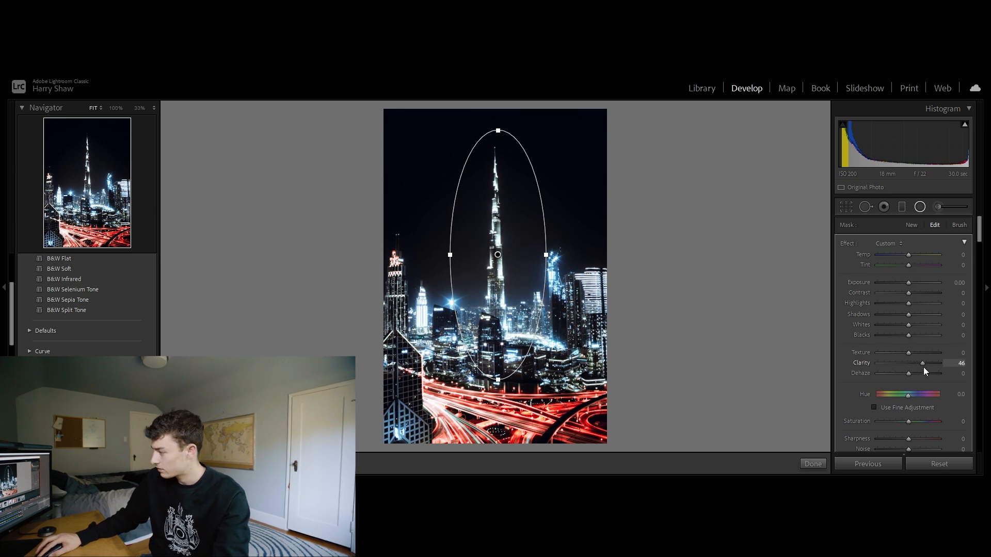
left_click(920, 207)
Compare the skyline edit with the unedited photo and inspect the tower at 100%
left_click(924, 466)
key("ctrl+z")
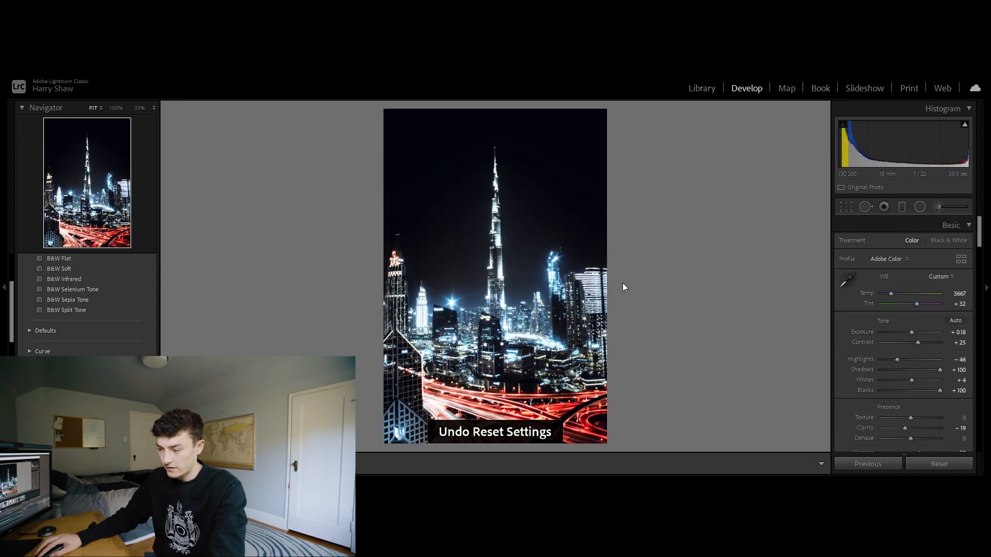
left_click(504, 274)
left_click_drag(504, 274, 756, 323)
left_click_drag(629, 359, 522, 277)
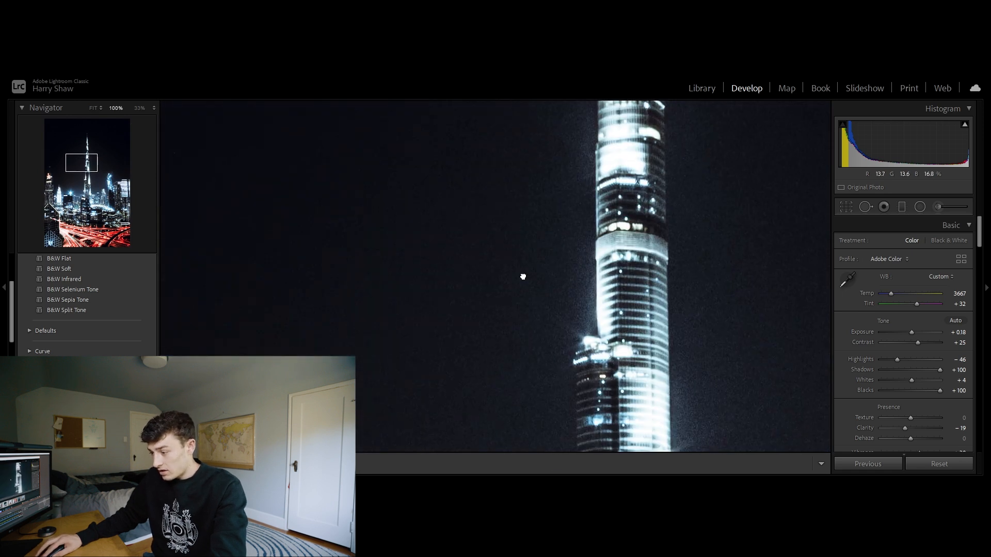
left_click(537, 295)
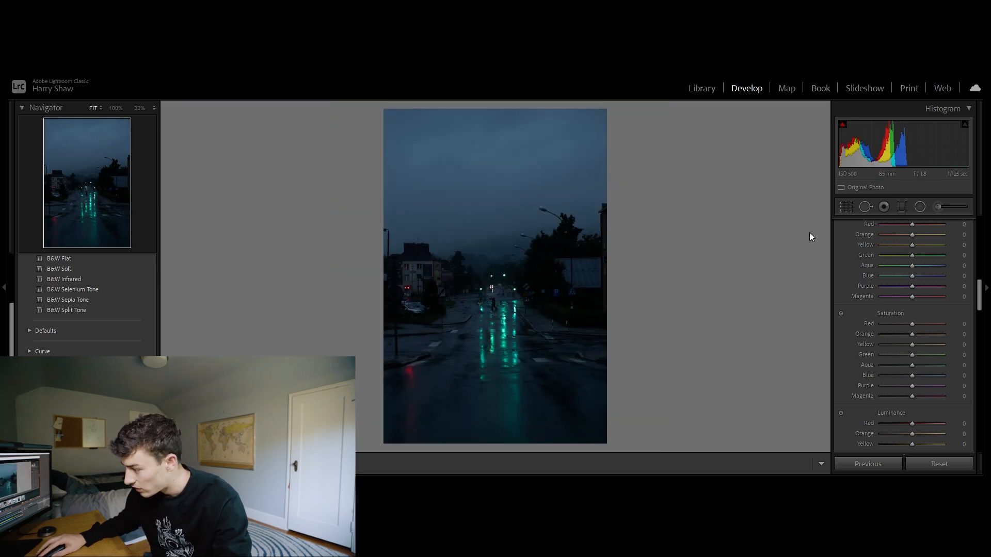
Crop the rainy street photo tighter around the crossing figure in the Original aspect ratio and apply the saved color preset
left_click(474, 307)
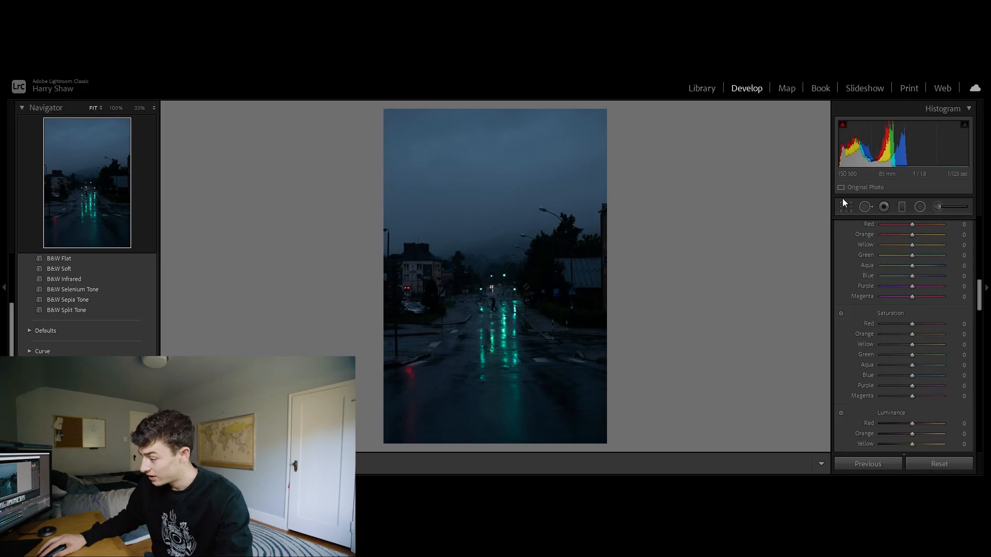
left_click(846, 208)
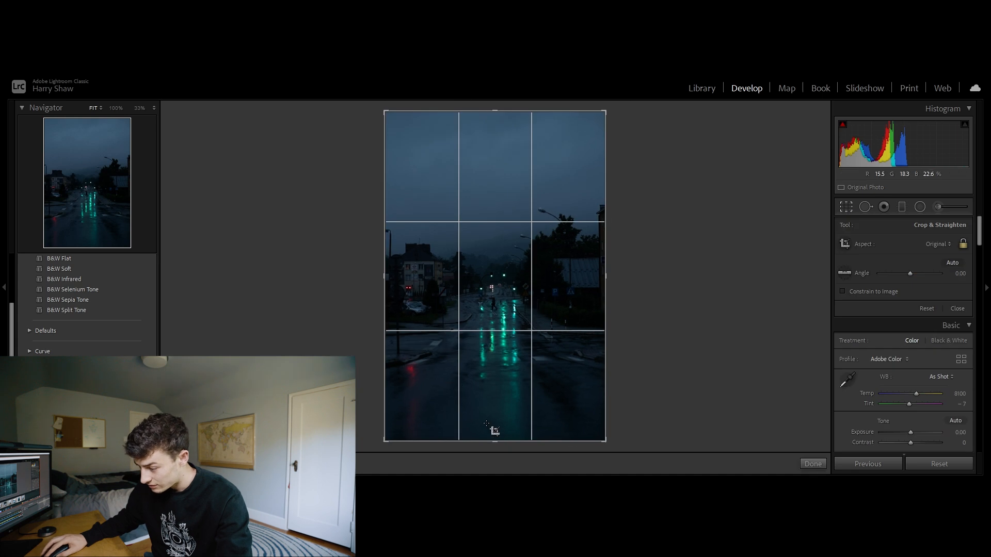
left_click_drag(493, 439, 496, 398)
left_click_drag(489, 330, 491, 298)
key("Return")
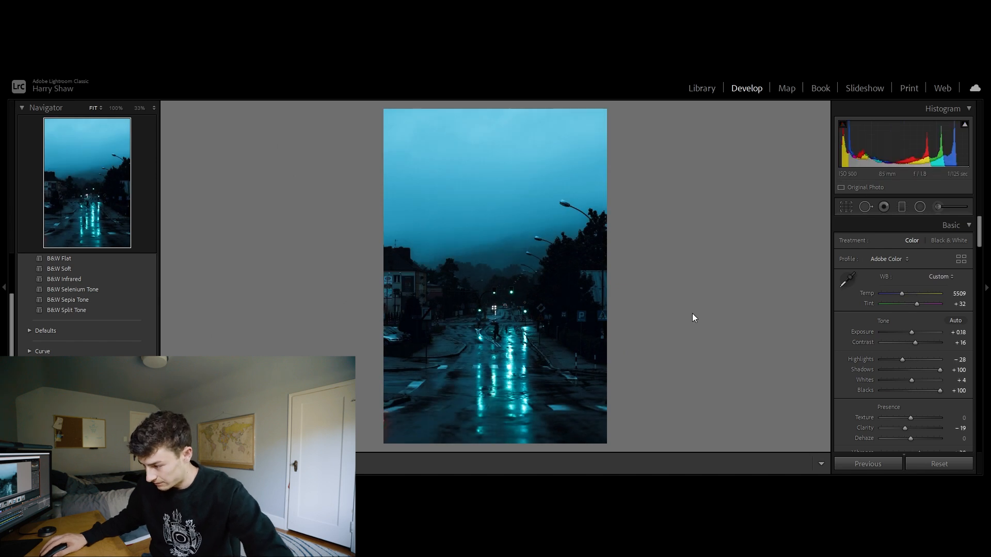
Try a warmer Temp of 8030 and a Tint of +95 separately on the rainy street photo
left_click_drag(902, 293, 917, 294)
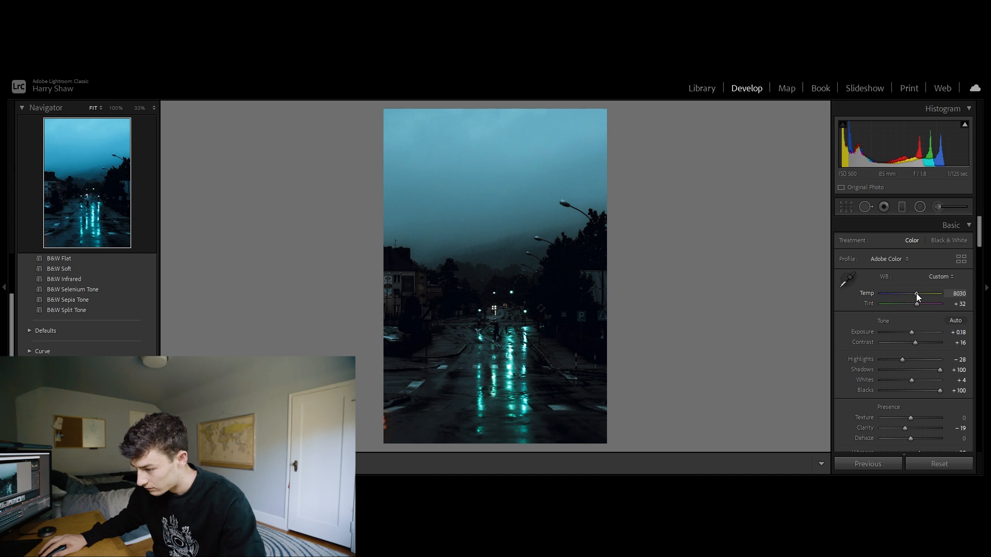
key("ctrl+z")
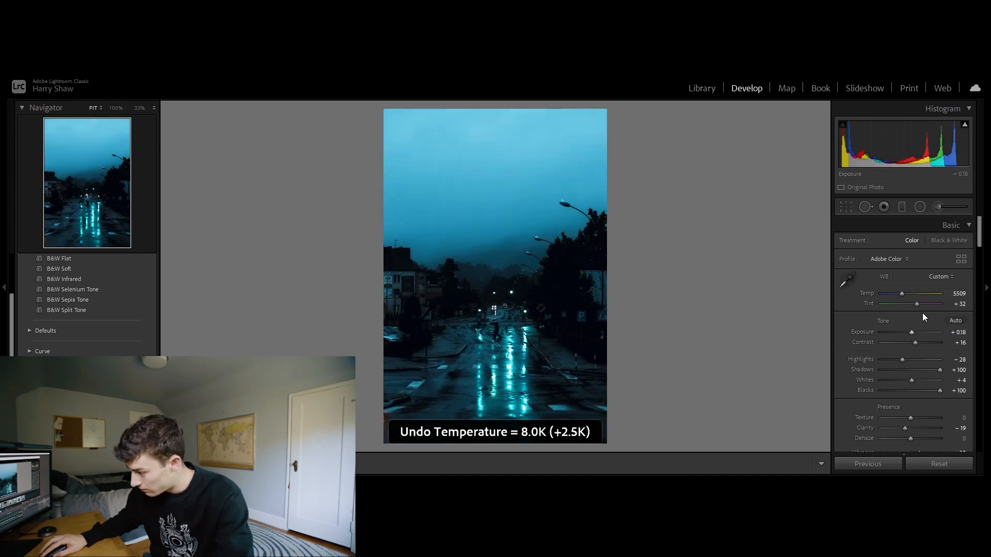
left_click_drag(917, 305, 932, 310)
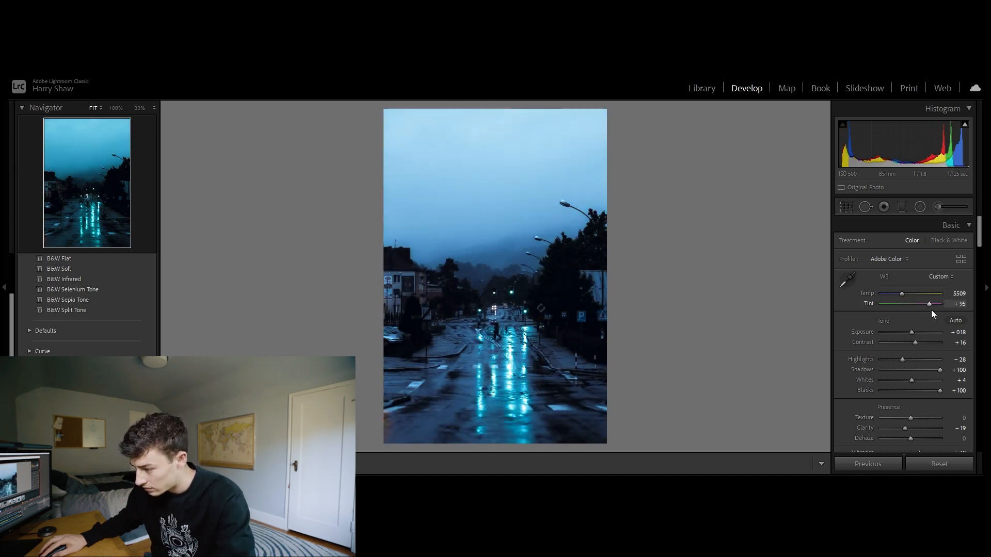
key("ctrl+z")
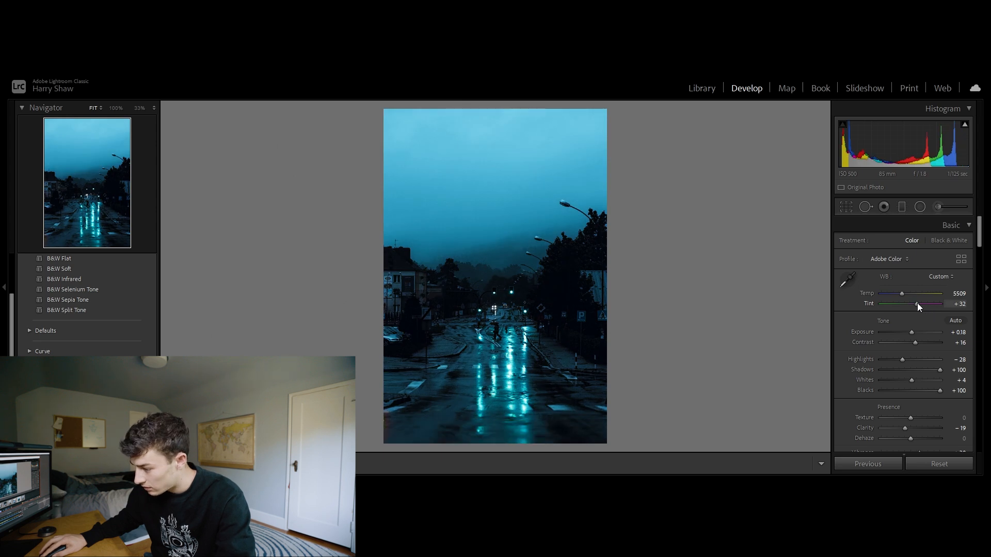
Set the rainy street photo's Tint to +39 and Contrast to +37
left_click_drag(919, 302, 921, 303)
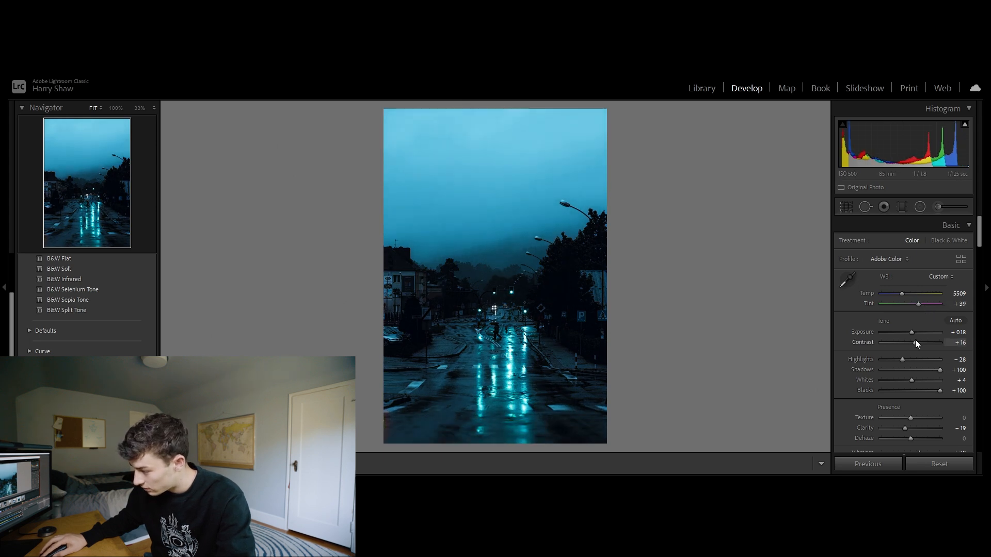
left_click_drag(914, 343, 922, 341)
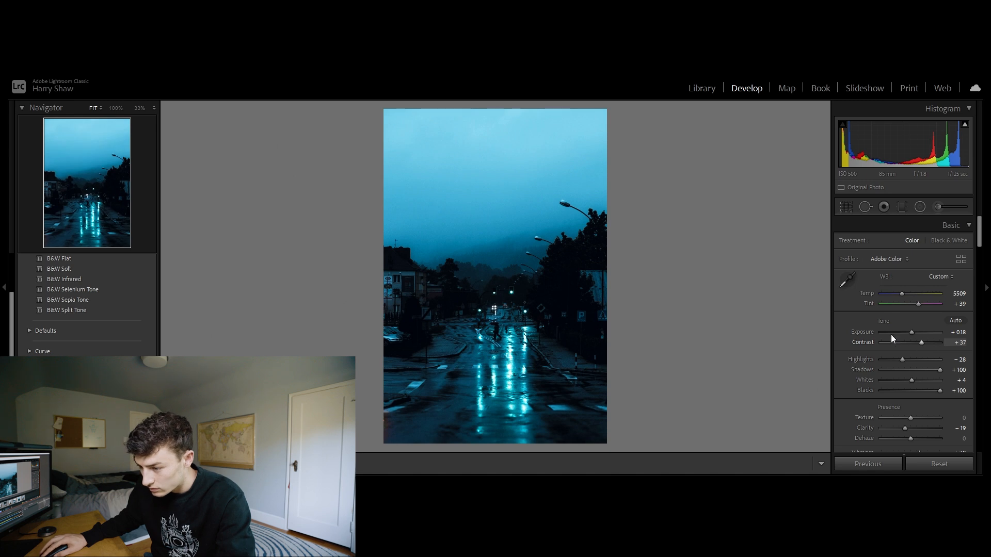
Place a large radial filter over the wet road's reflections with Exposure 0.23 and Clarity −16
left_click(920, 206)
left_click_drag(500, 363, 578, 469)
left_click_drag(908, 283, 909, 281)
left_click_drag(908, 363, 903, 369)
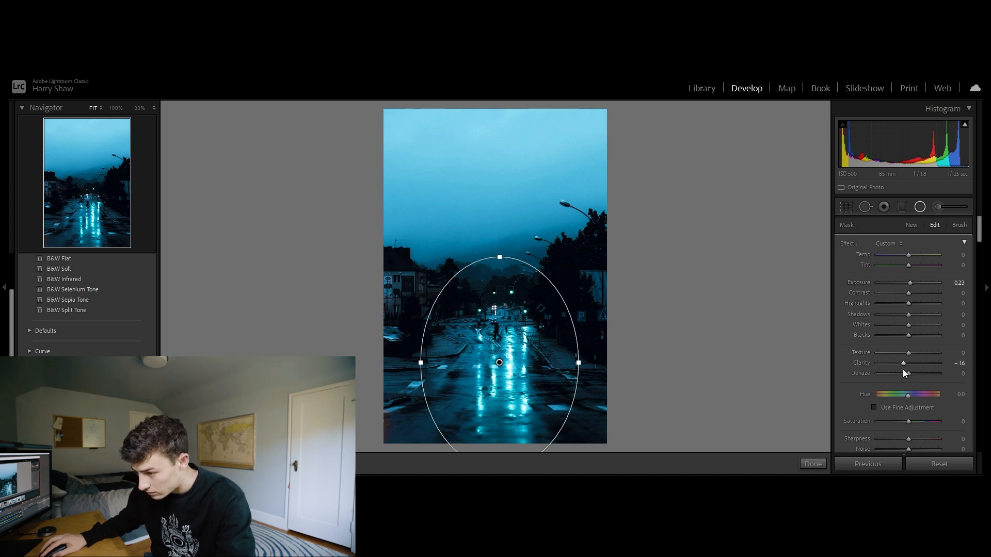
left_click(921, 209)
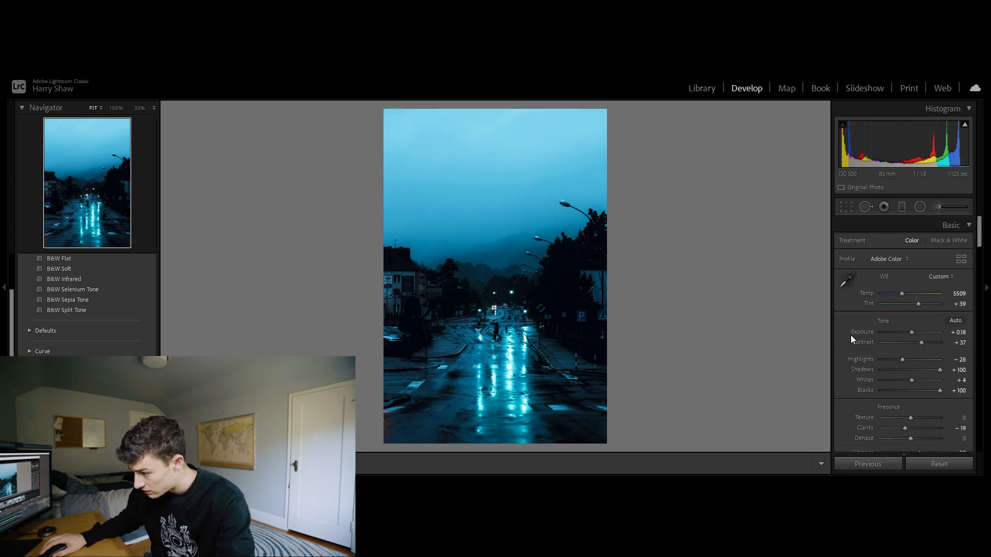
Add a post-crop vignette to the rainy street photo with Amount −12, Midpoint 31 and Feather 80
scroll(841, 349, "down", 10)
scroll(841, 349, "down", 10)
scroll(850, 339, "down", 10)
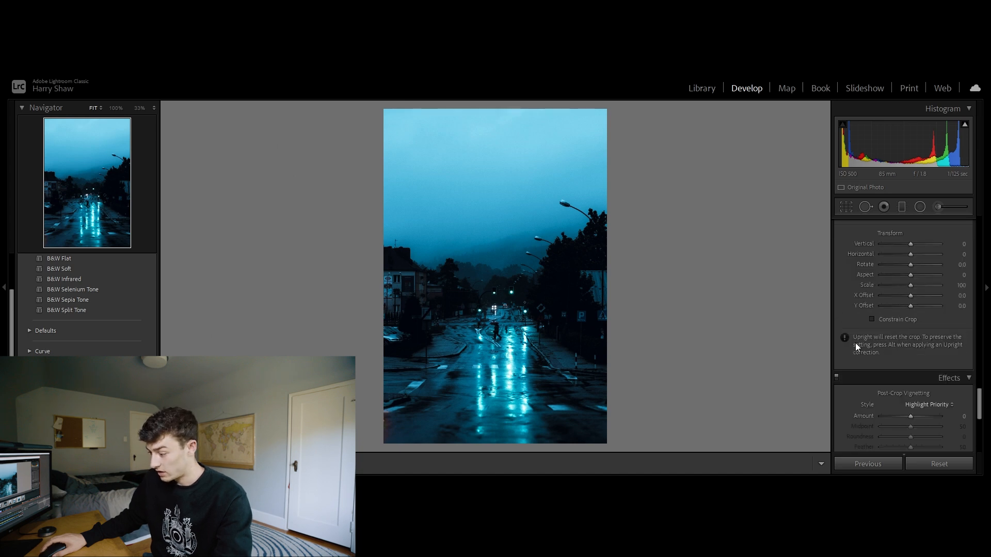
scroll(862, 343, "down", 3)
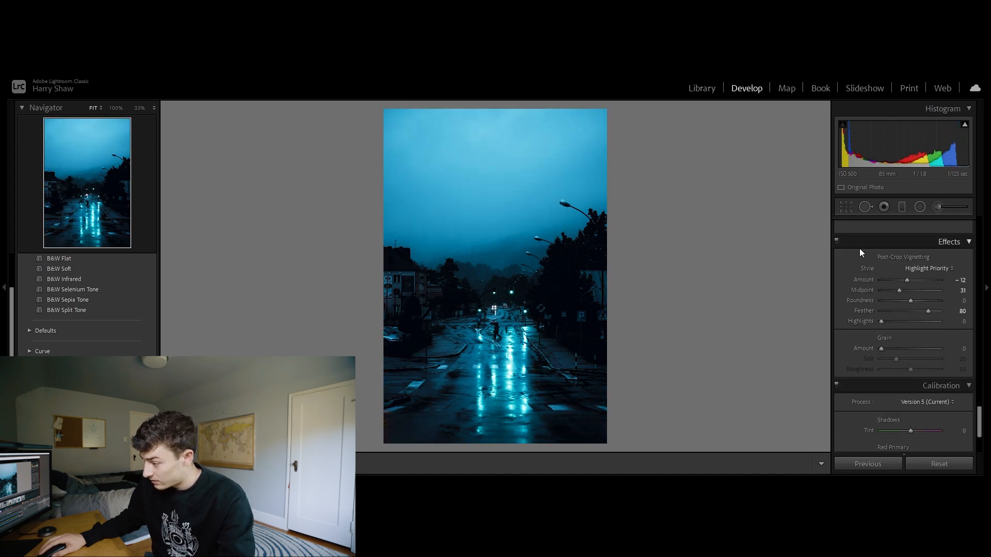
scroll(860, 250, "up", 3)
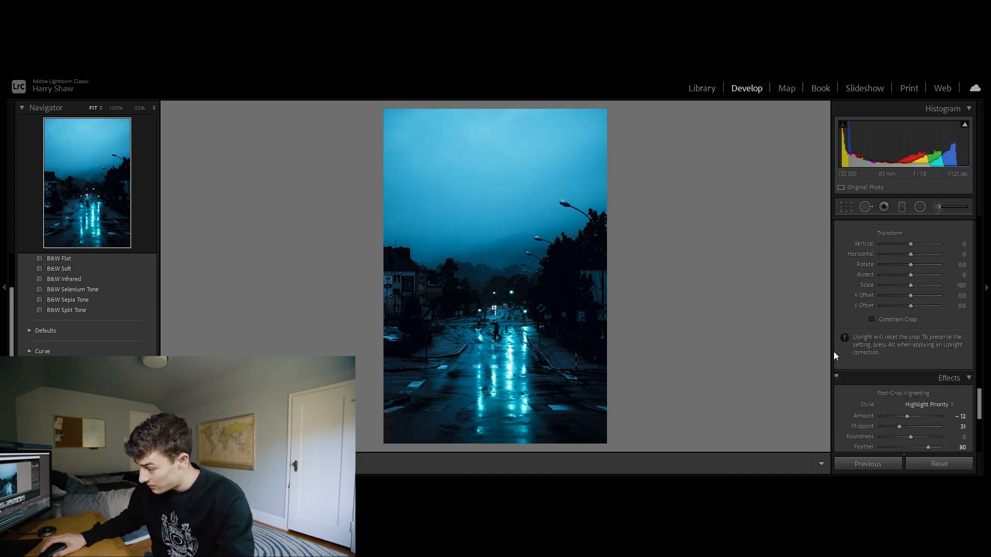
Compare the rainy street photo with its unedited state twice, and inspect the crossing figure with the umbrella at 100%
left_click(940, 464)
key("ctrl+z")
left_click(940, 463)
key("ctrl+z")
left_click(502, 335)
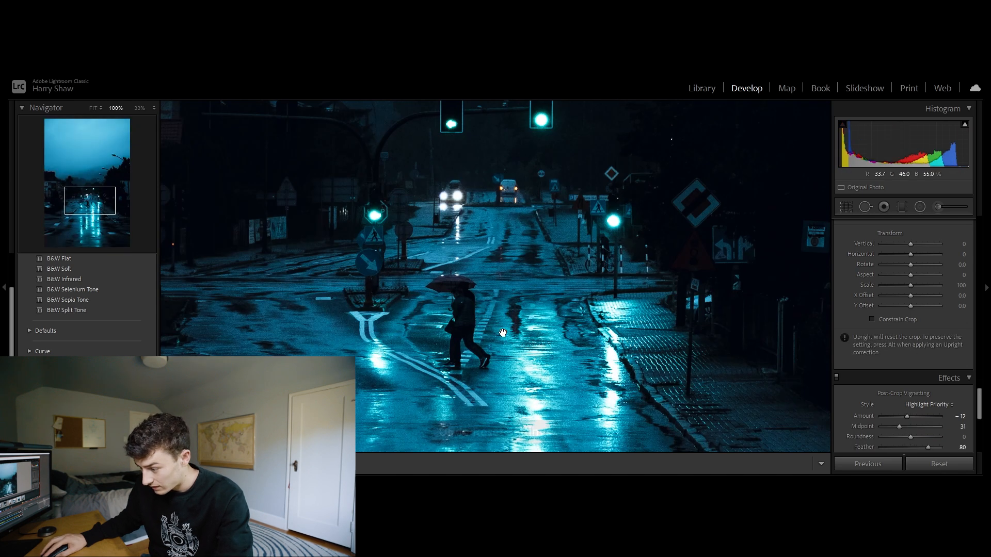
left_click_drag(451, 315, 500, 293)
scroll(851, 358, "up", 5)
left_click(629, 351)
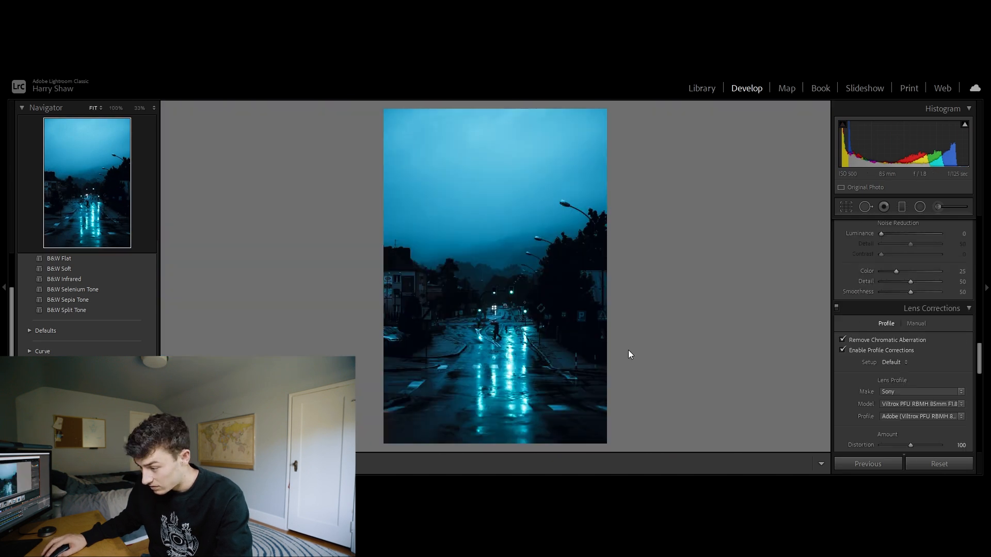
Try a much warmer Temp of 9609 on the rainy street photo, and undo it
scroll(887, 305, "up", 15)
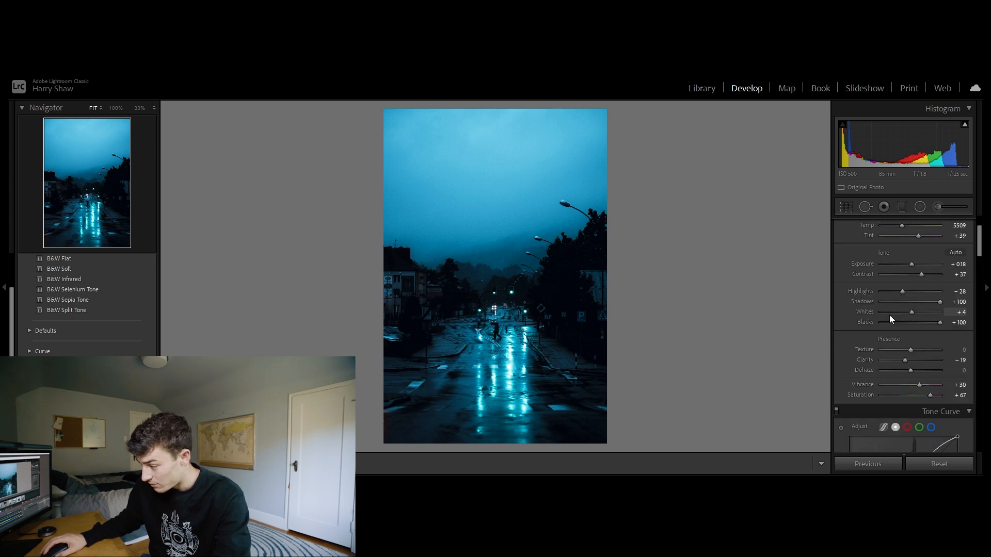
left_click_drag(911, 292, 930, 296)
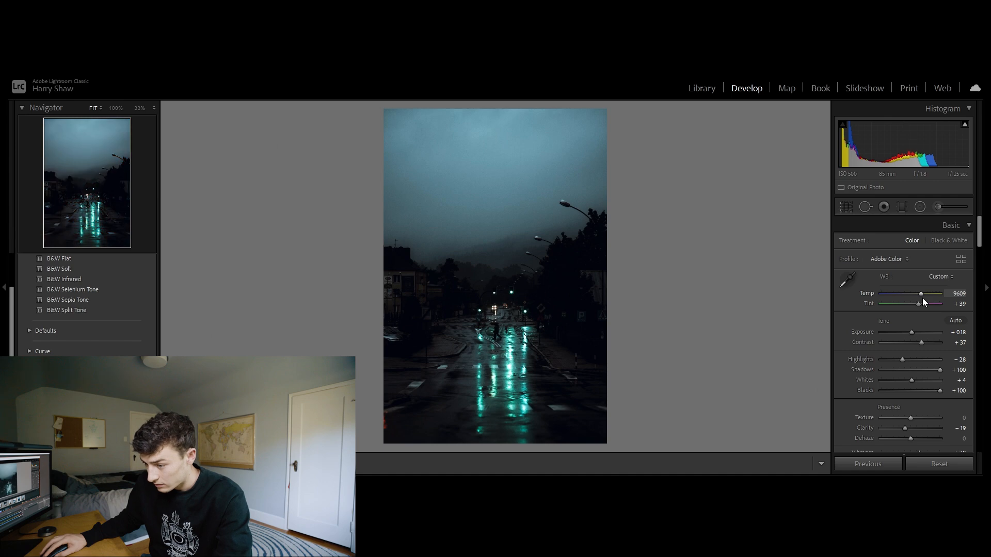
key("ctrl+z")
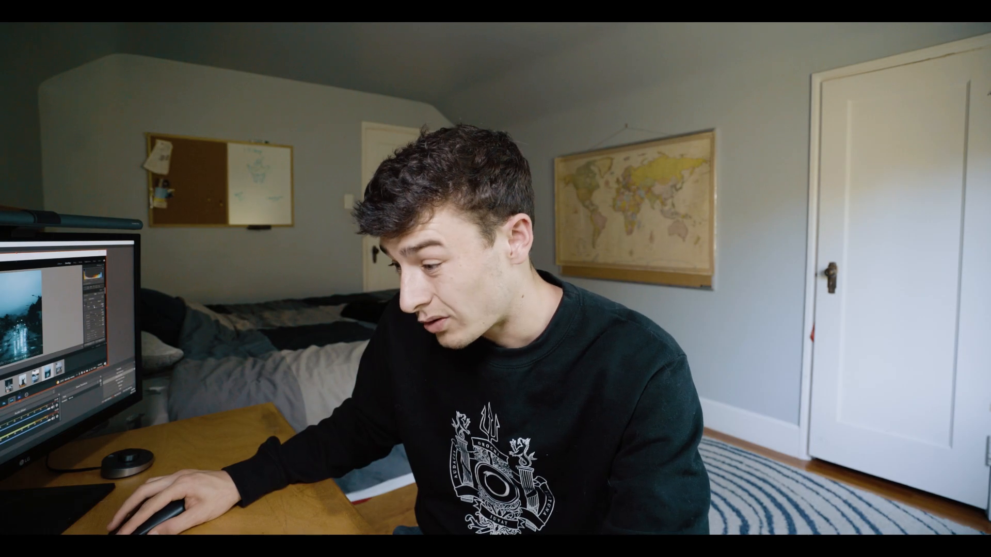